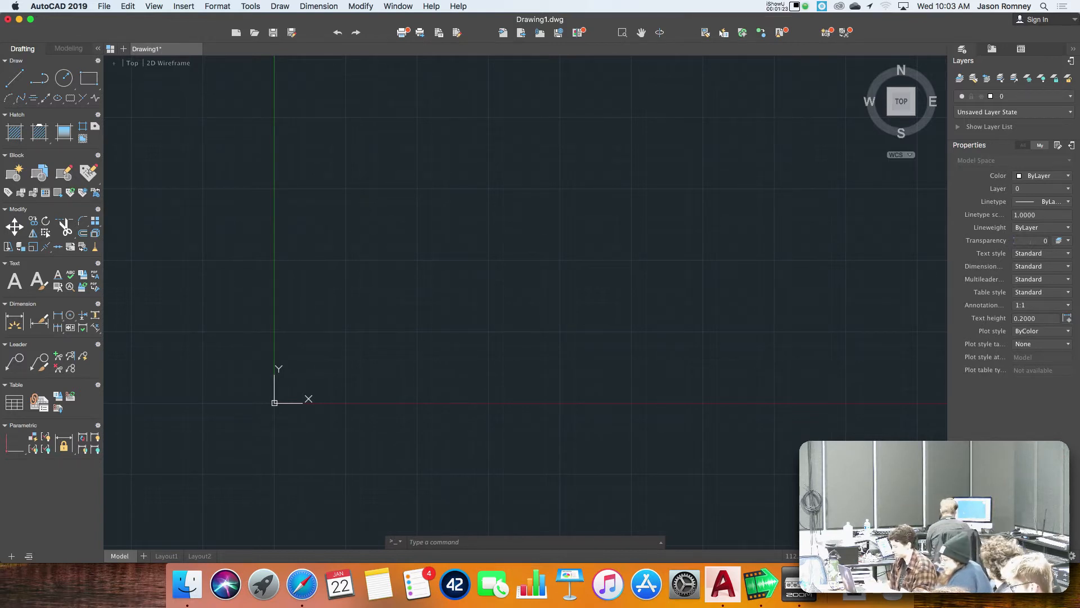
Zoom in on a rectangular window of the empty drawing area above and beside the origin.
text(zoom)
key(Return)
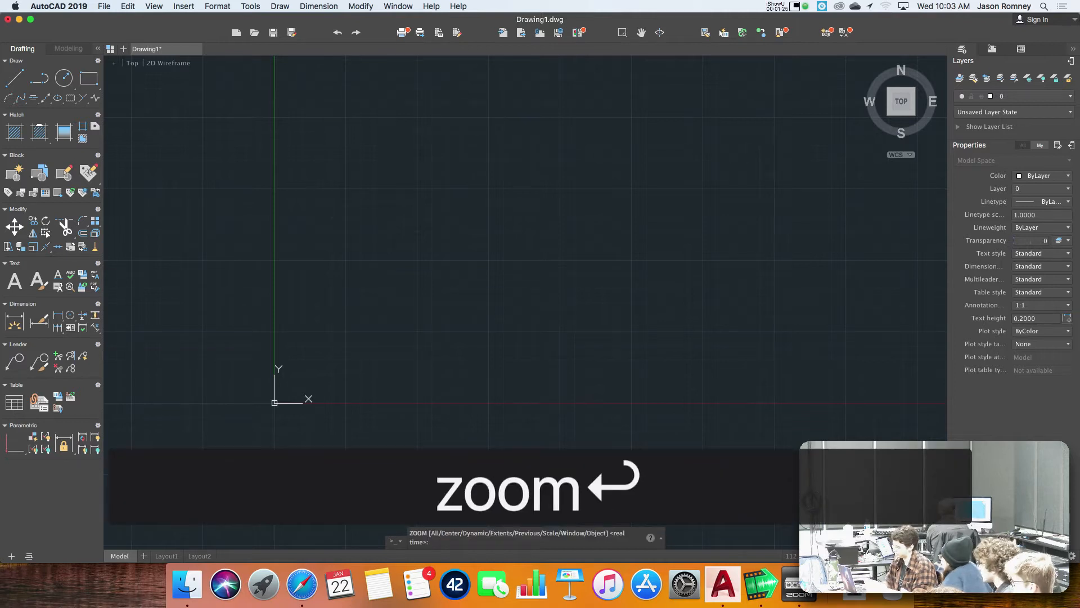
click(360, 155)
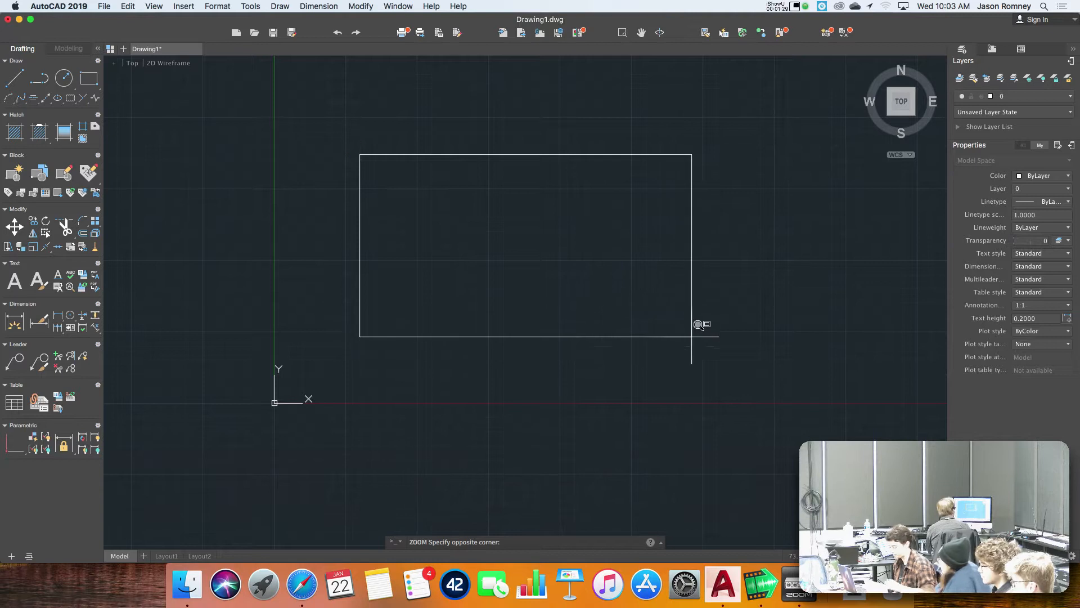
click(685, 370)
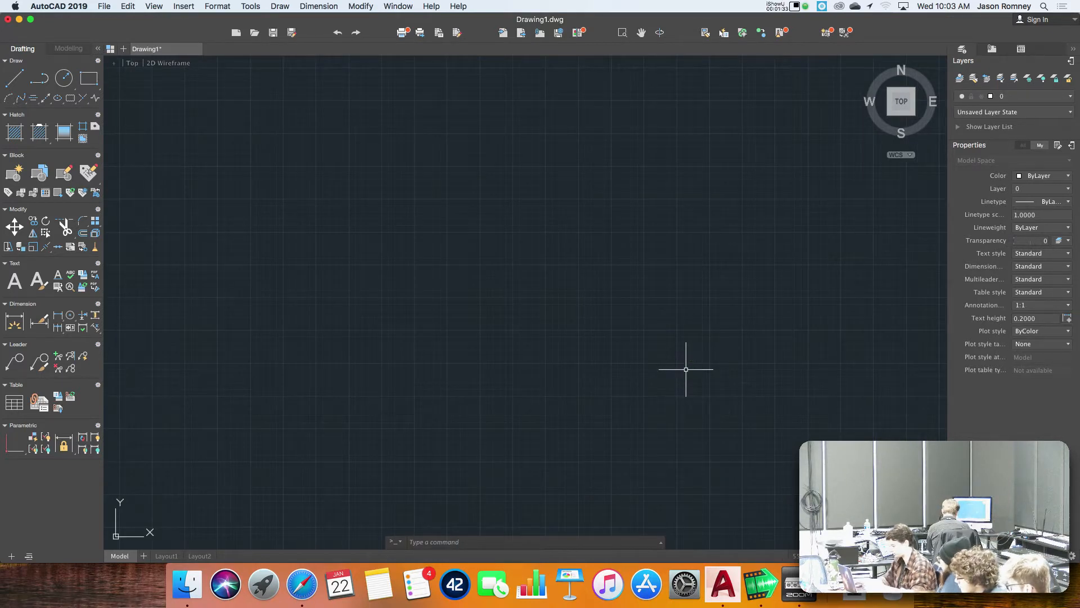
Zoom to the drawing extents and adjust the view to leave open space above and beside the origin.
text(z)
key(space)
text(e>: e)
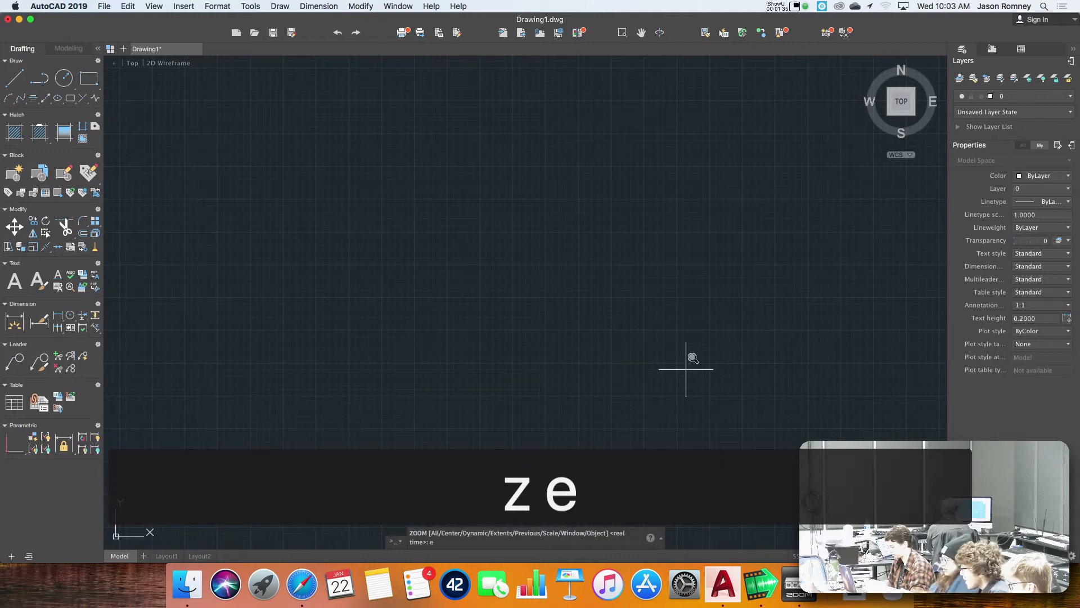
key(space)
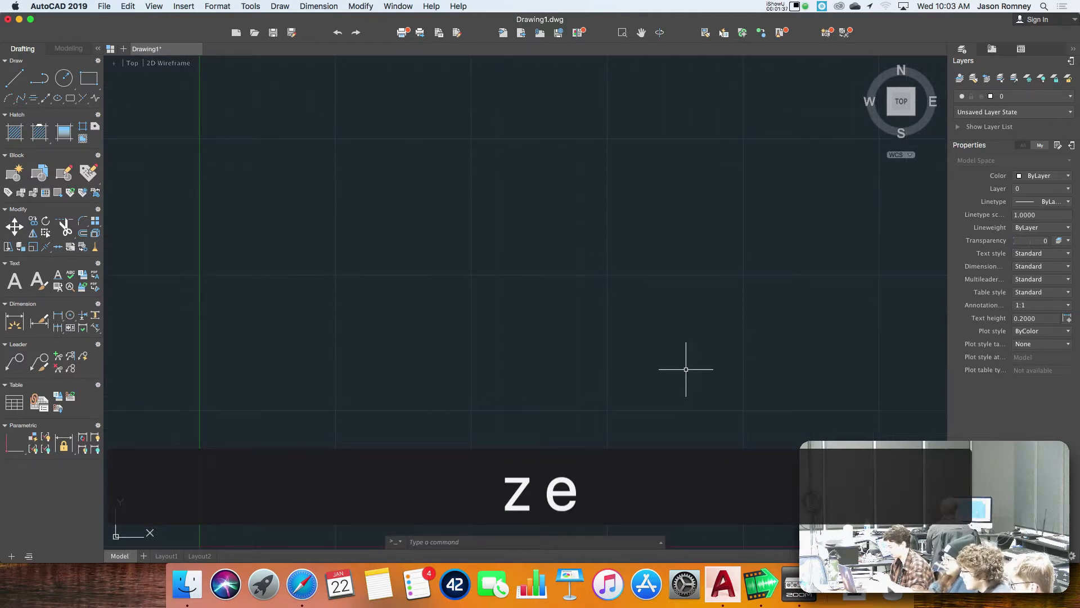
scroll(540, 335, down, 1)
scroll(540, 335, down, 5)
scroll(540, 335, up, 1)
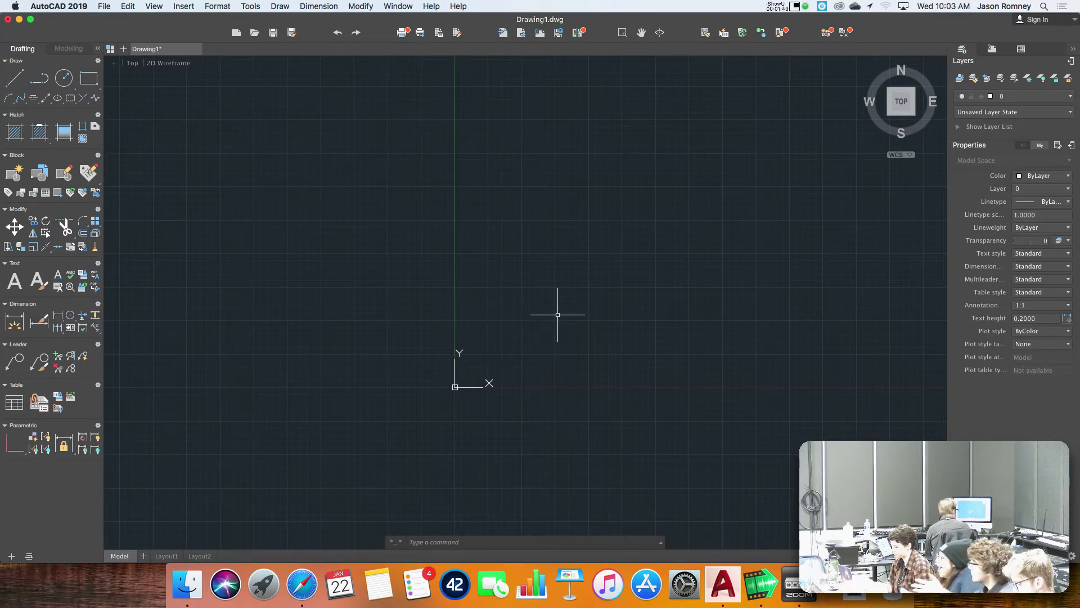
middle_drag(549, 315, 367, 381)
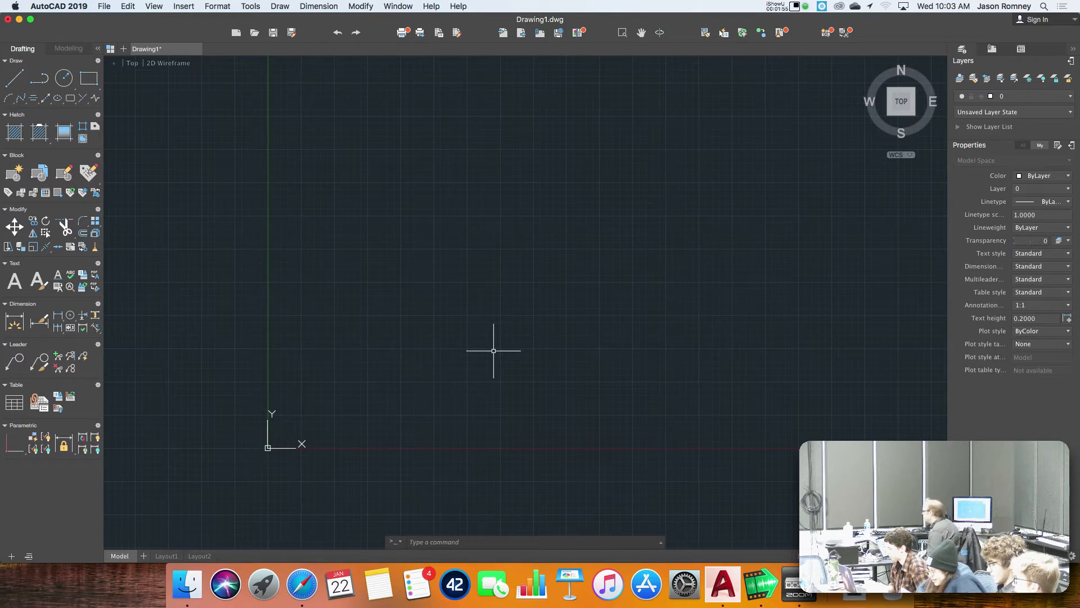
click(369, 217)
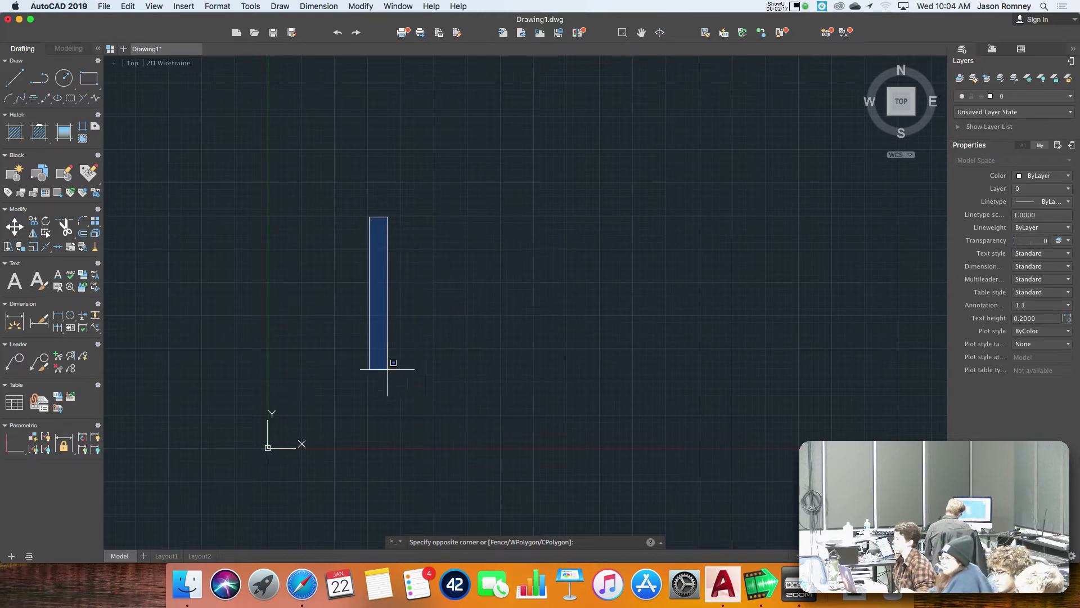
click(612, 344)
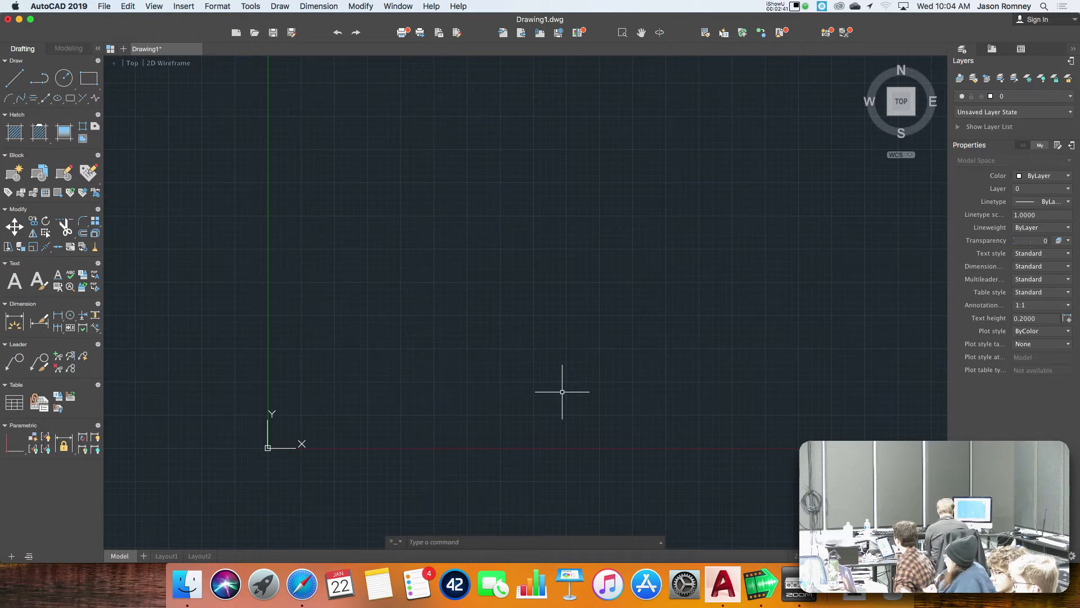
Draw a vertical line from the origin 0,0 to 0,6.5, keeping the Line command active.
text(line)
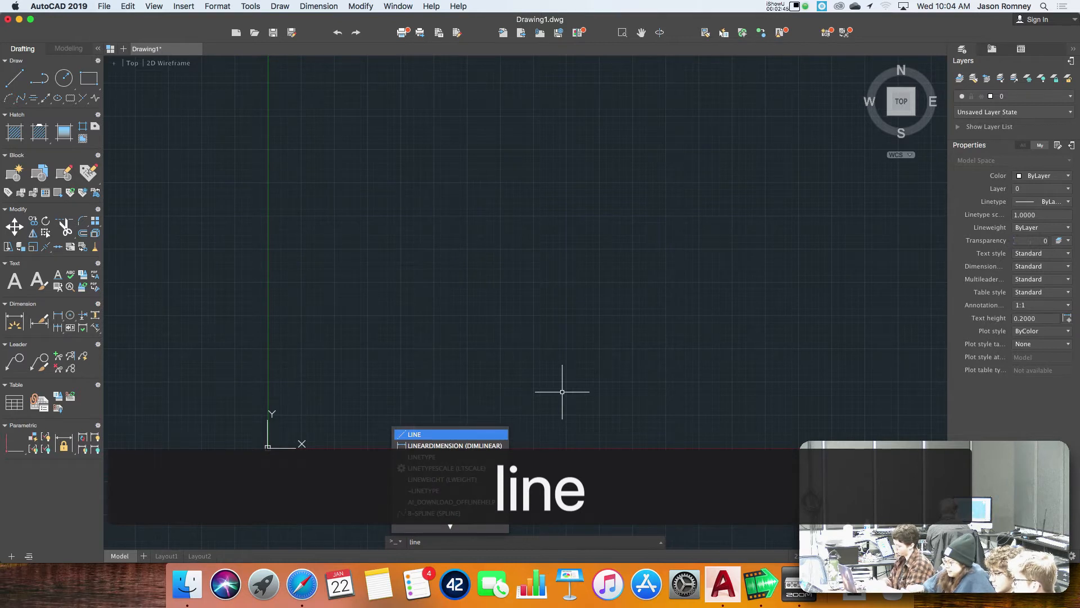
key(Return)
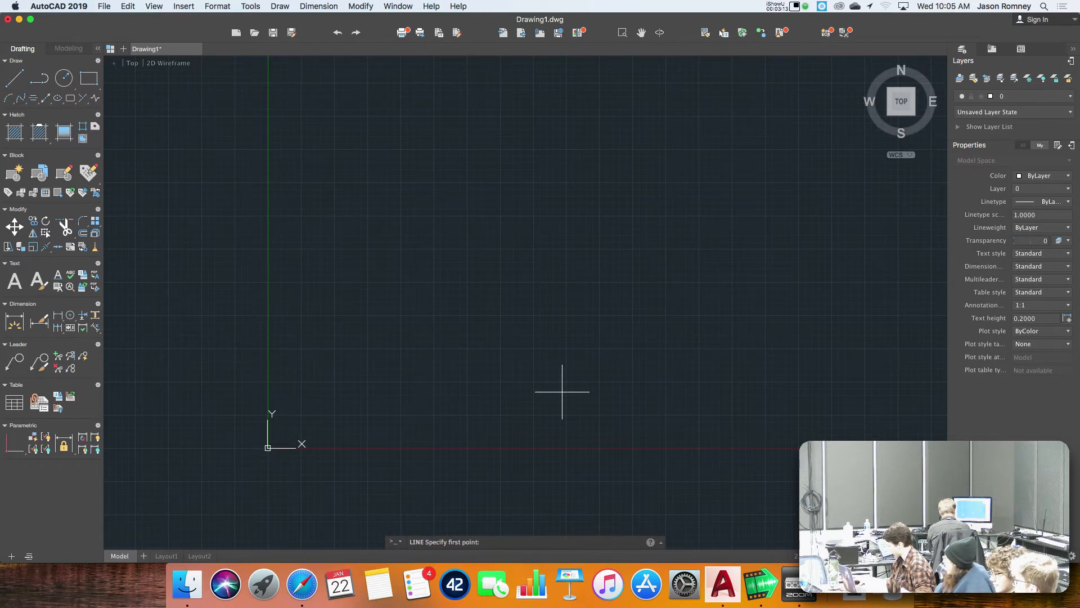
text(0,0)
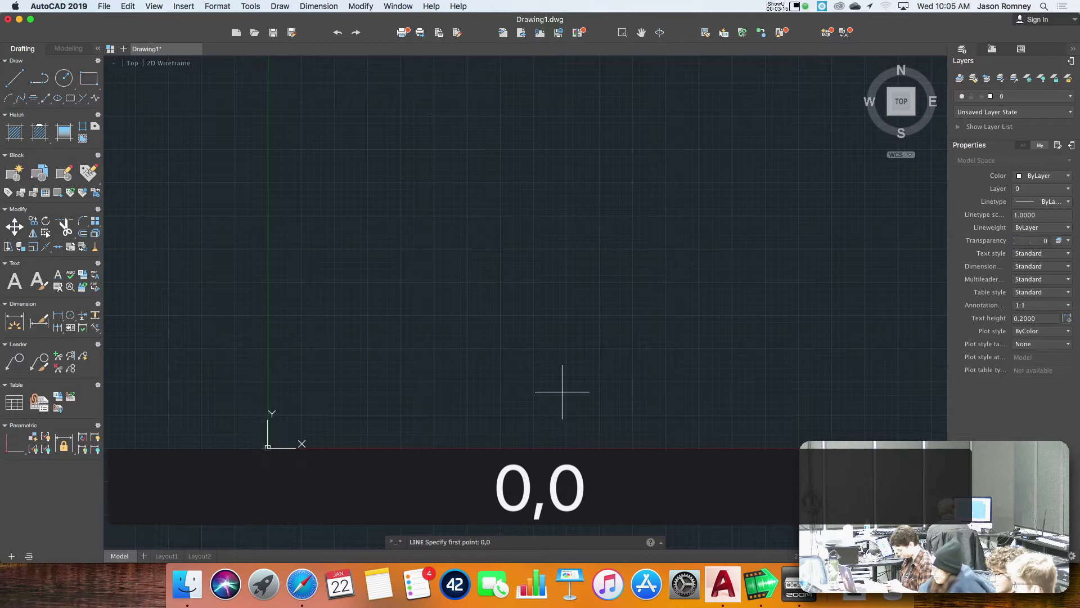
key(Return)
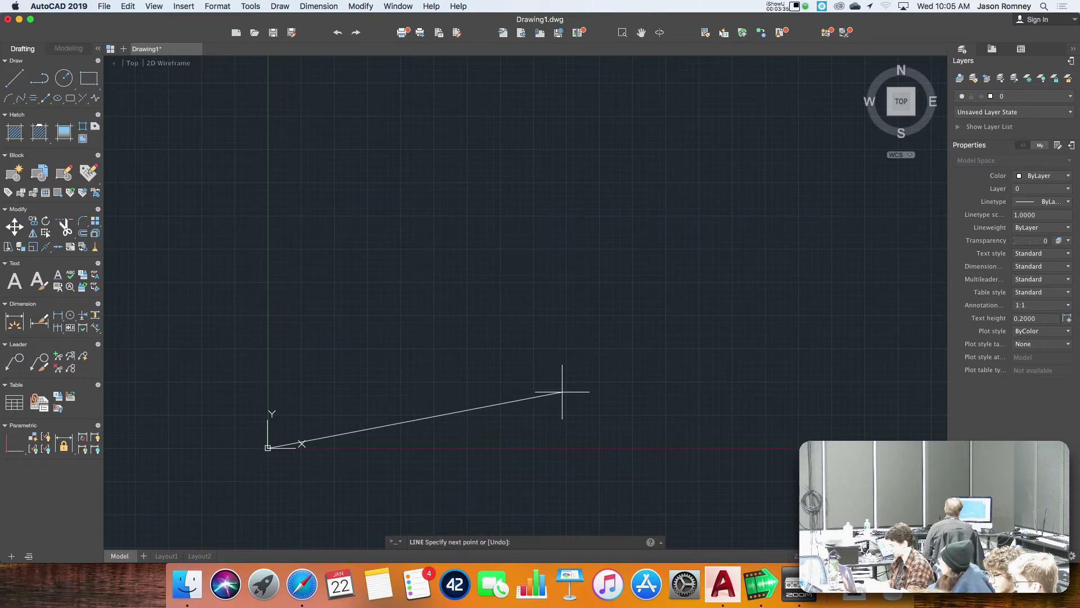
text(0,)
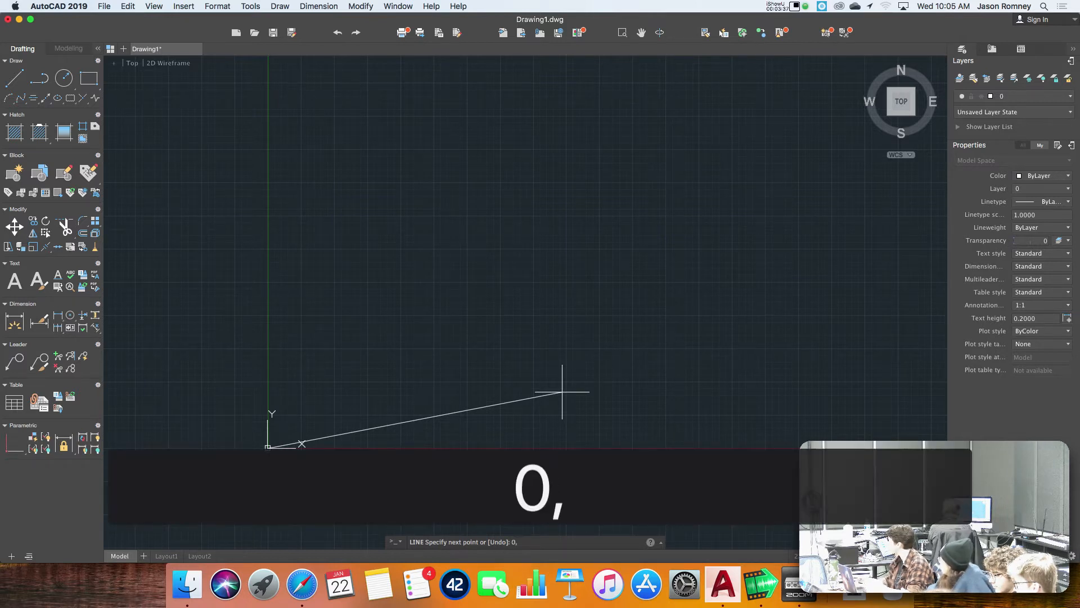
text(6.)
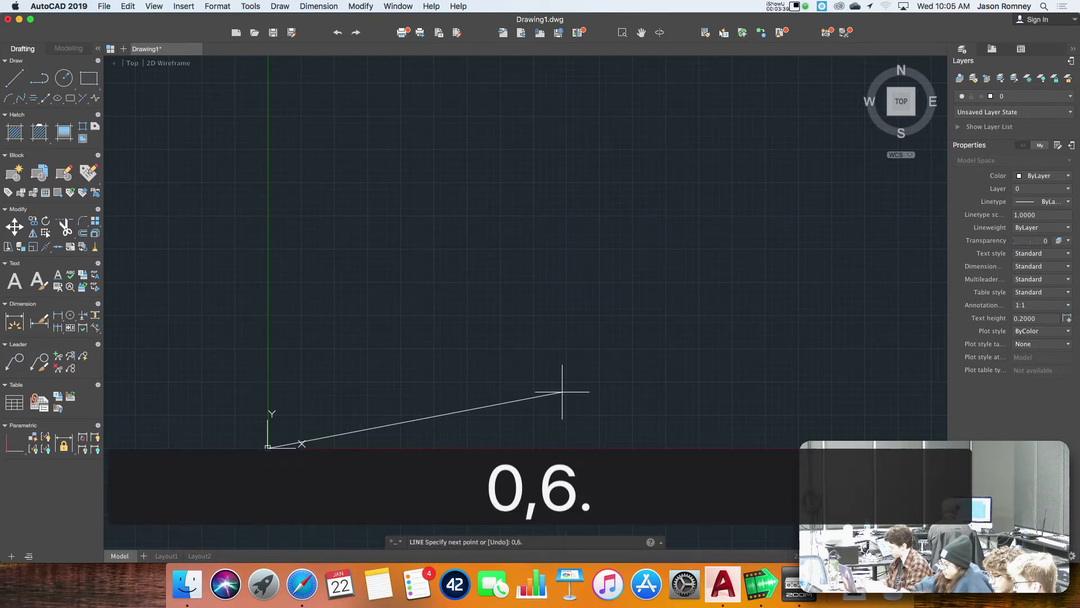
text(5)
key(Return)
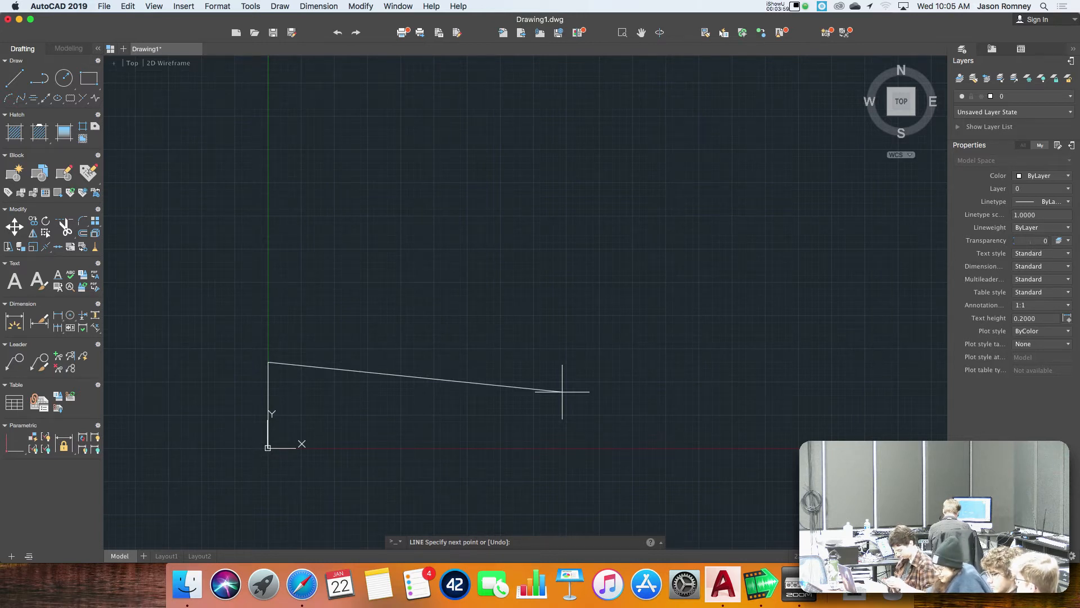
Complete the square with line segments through 6.5,6.5 and 6.5,0 back to 0,0, and end the Line command.
text(6.5,6.5)
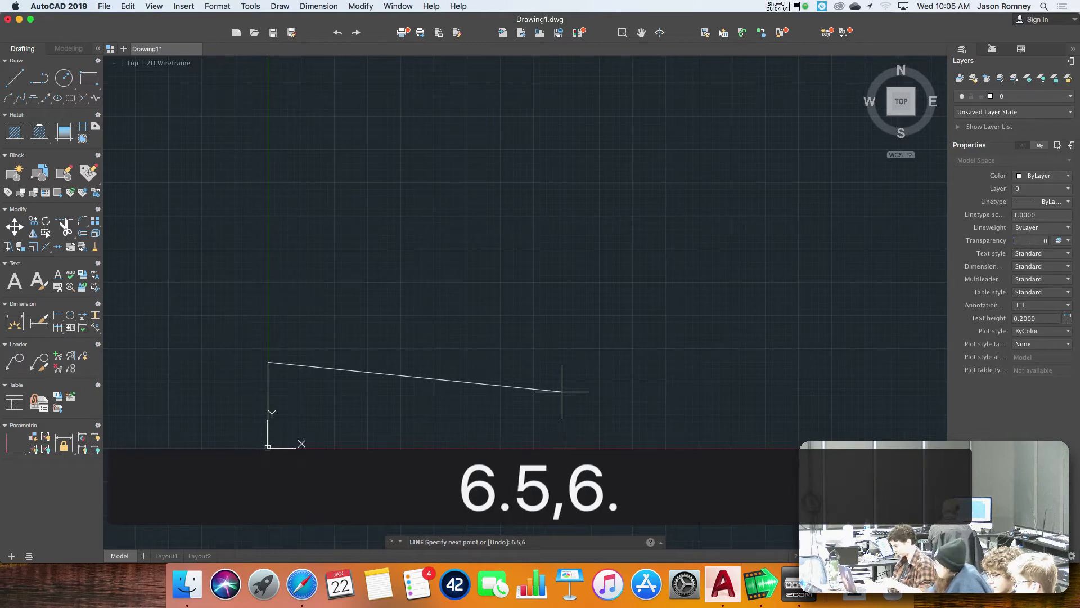
key(Return)
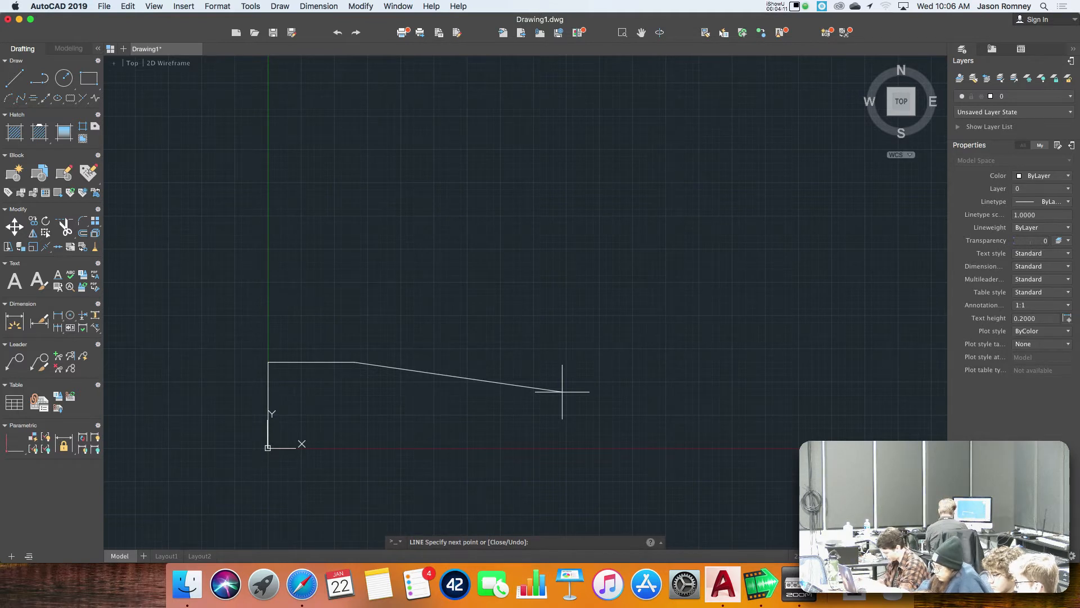
text(6.5,0)
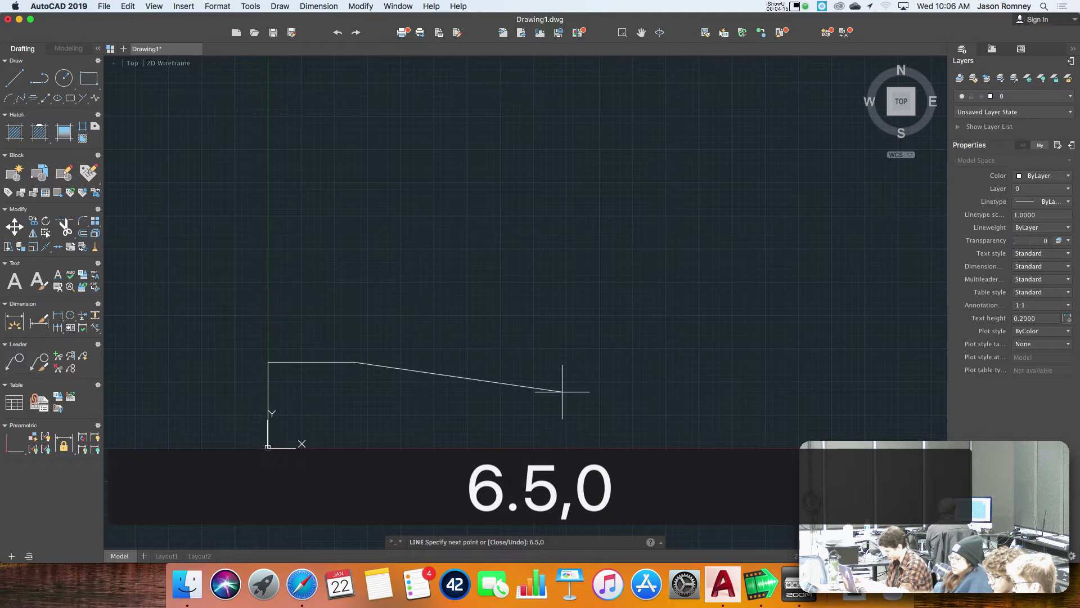
key(Return)
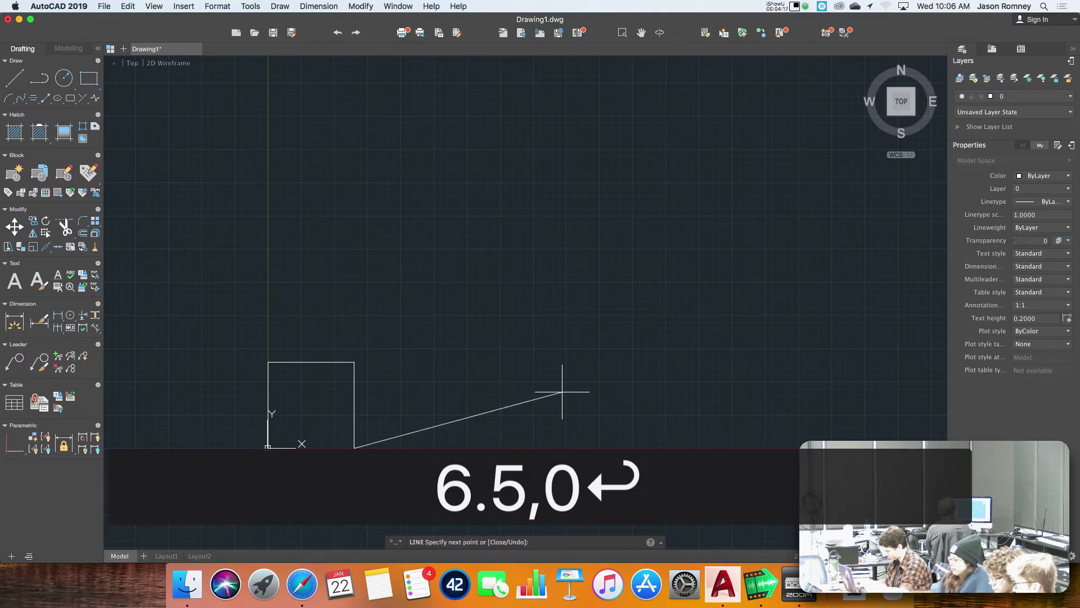
text(0)
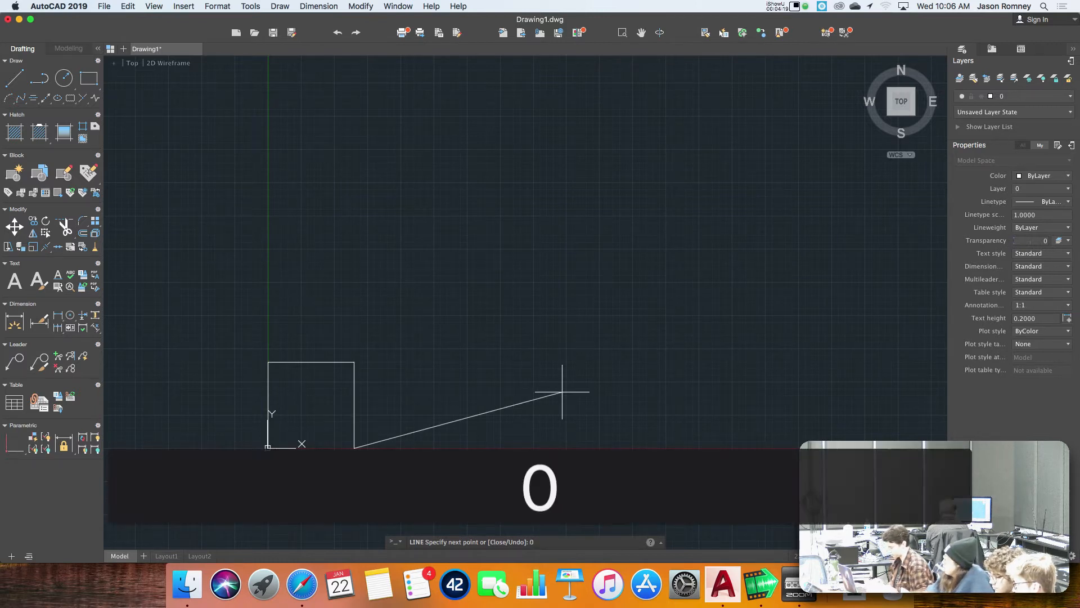
text(,0)
key(Return)
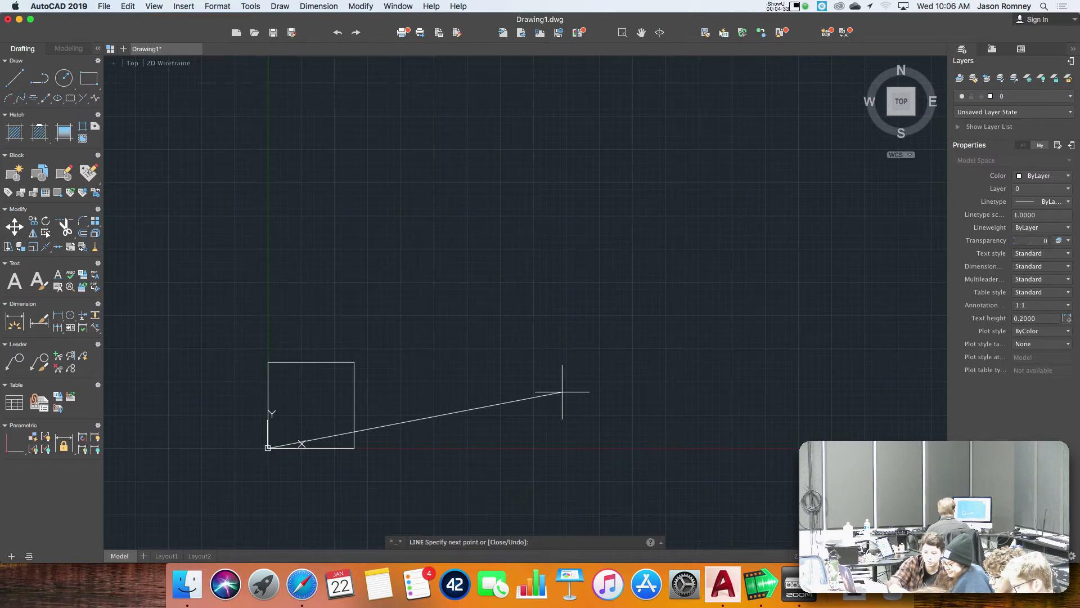
key(Return)
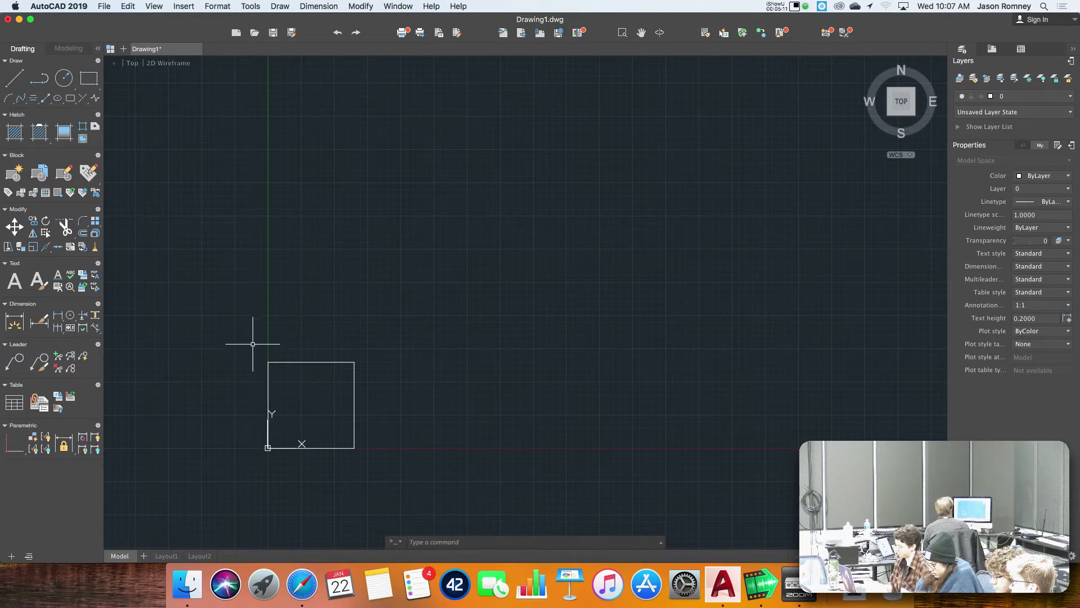
Select all four lines of the square with a selection window and erase them.
click(217, 330)
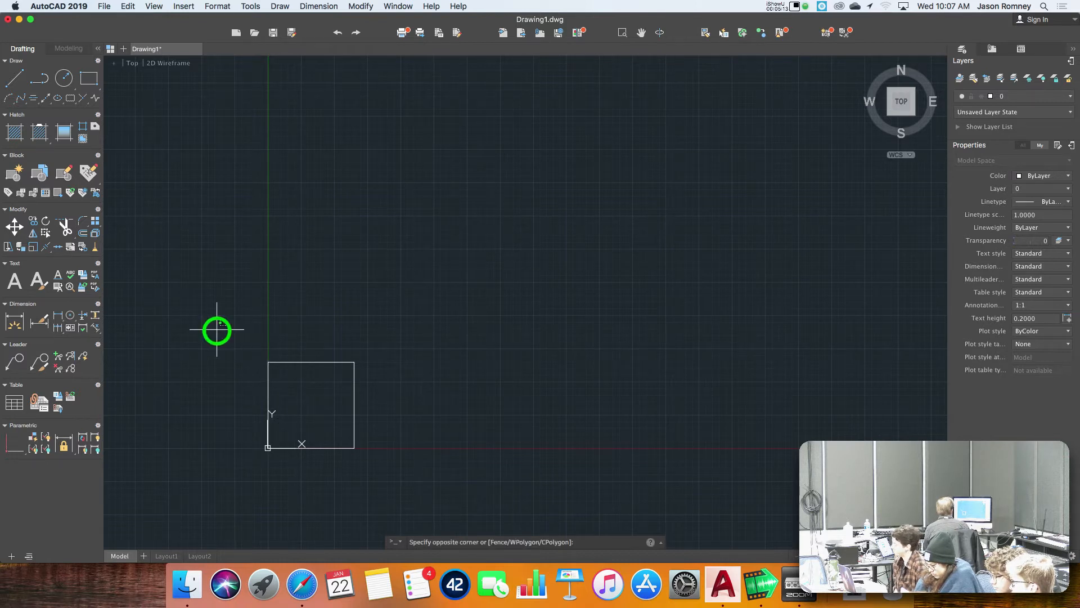
click(438, 493)
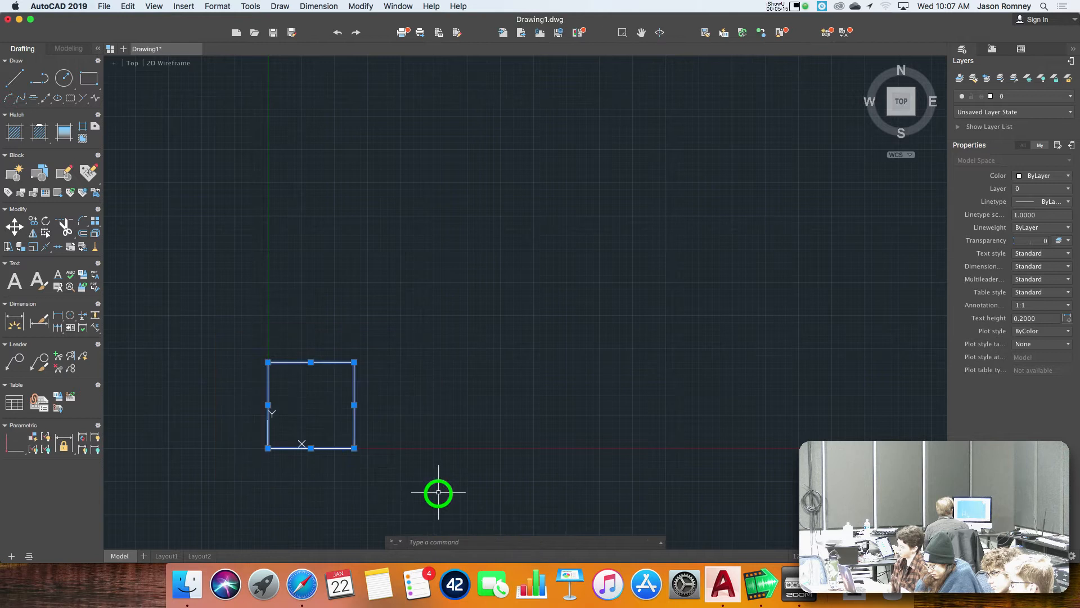
text(e)
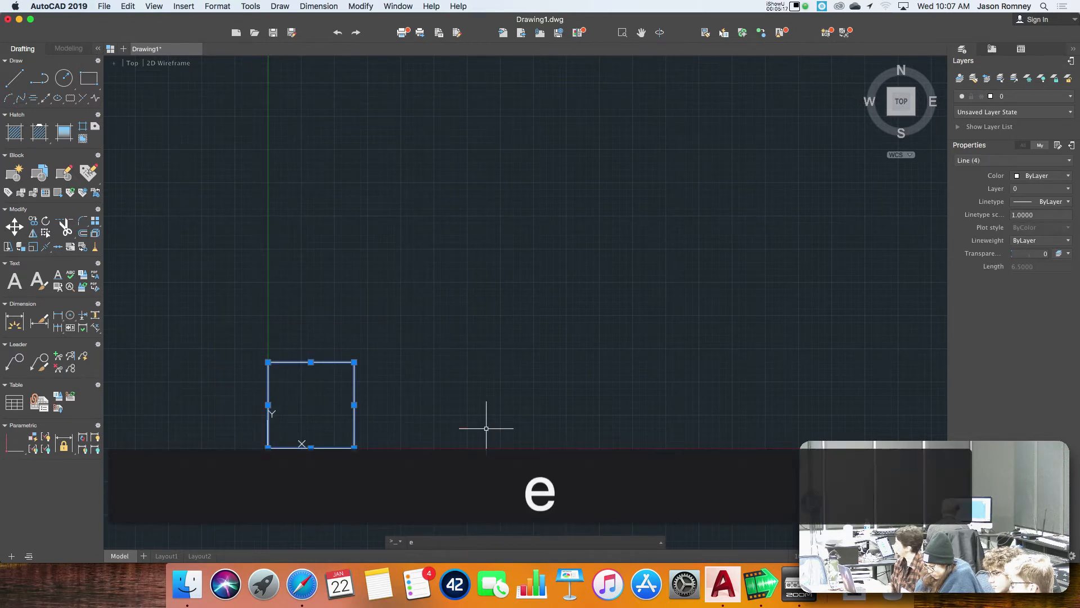
key(Return)
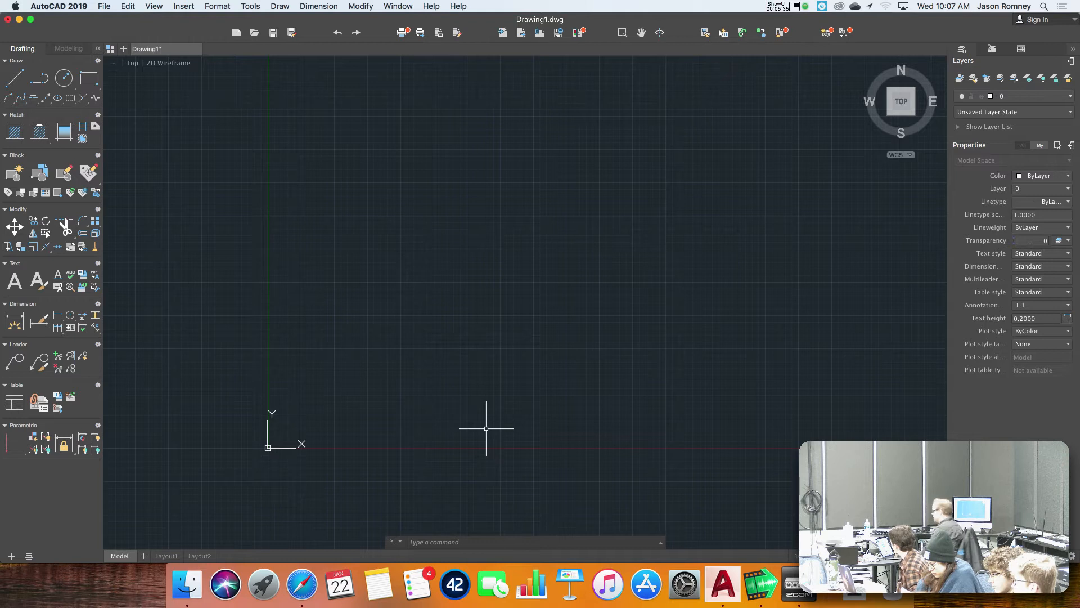
Draw a square with the Rectangle command from corner 0,0 to opposite corner 6.5,6.5.
text(rec)
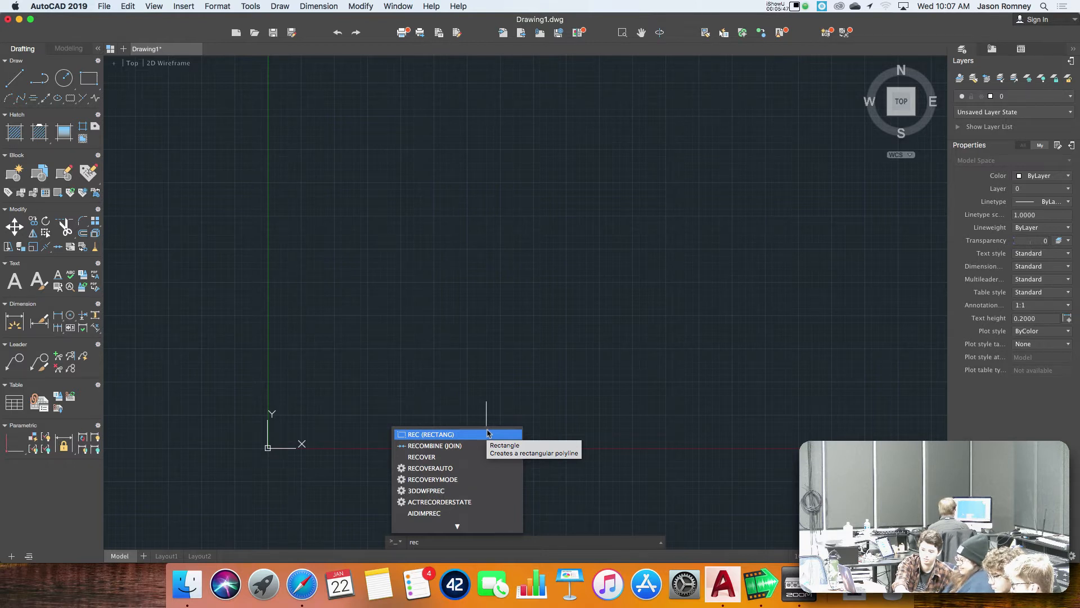
key(Return)
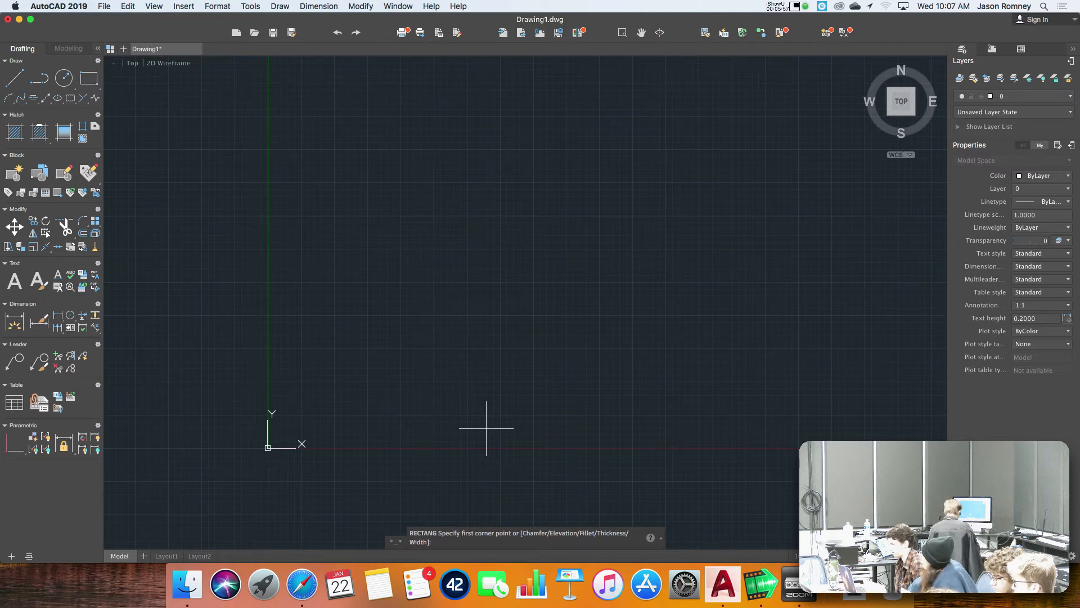
text(0,0)
key(Return)
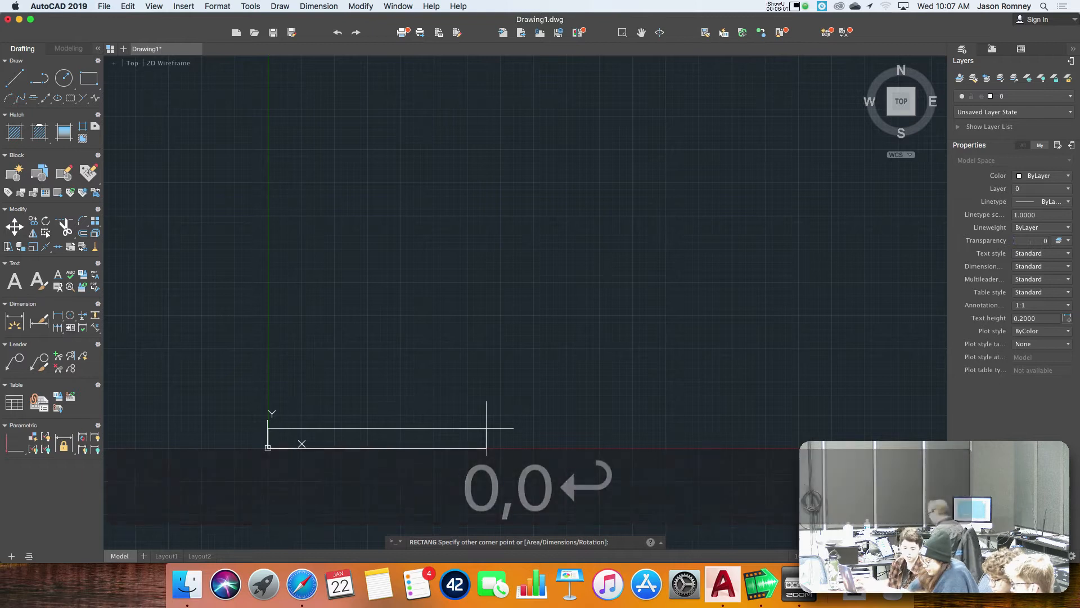
text(6.5)
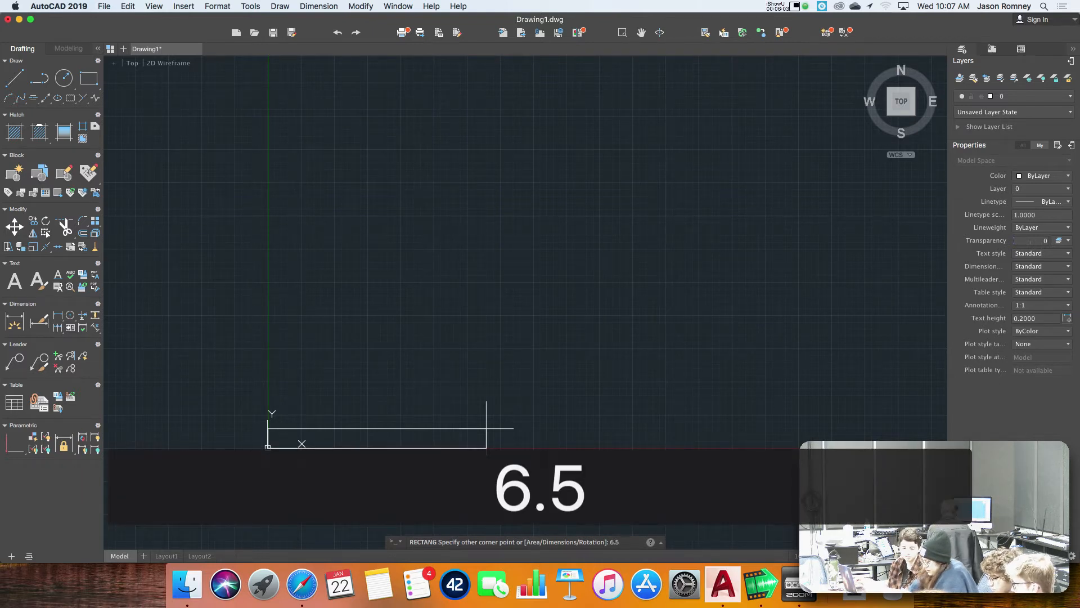
text(,6.5)
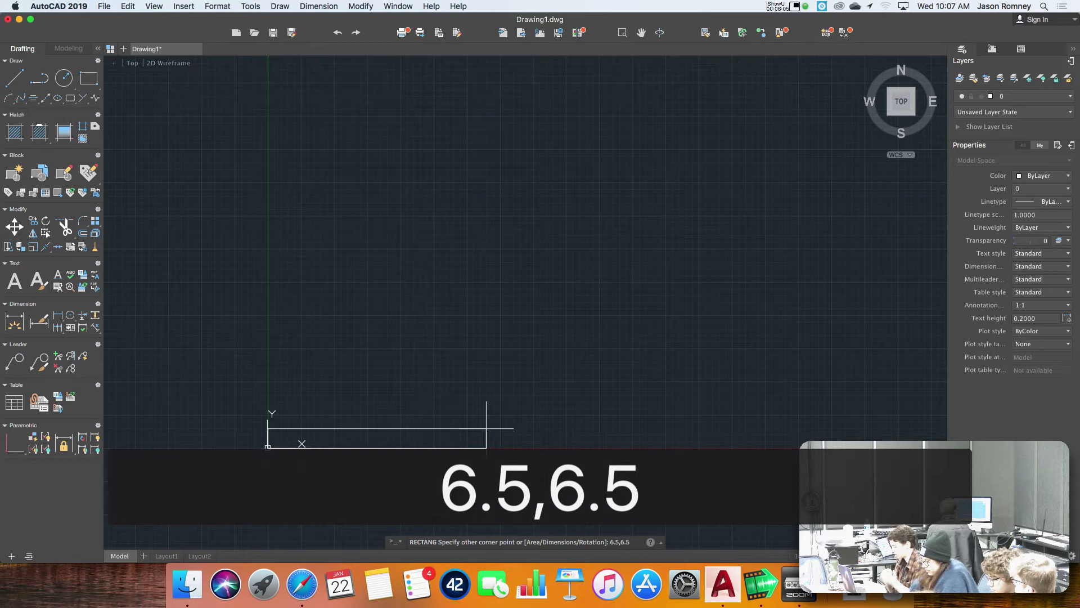
key(Return)
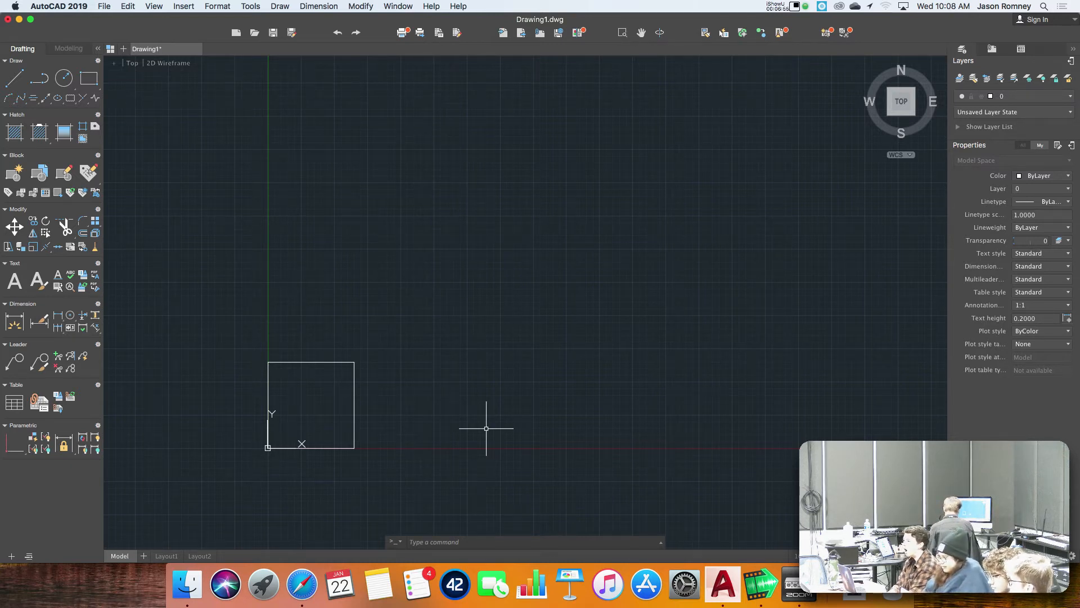
Draw a circle centred at 3.25,3.25 with a radius of 3.25 inside the square.
text(c)
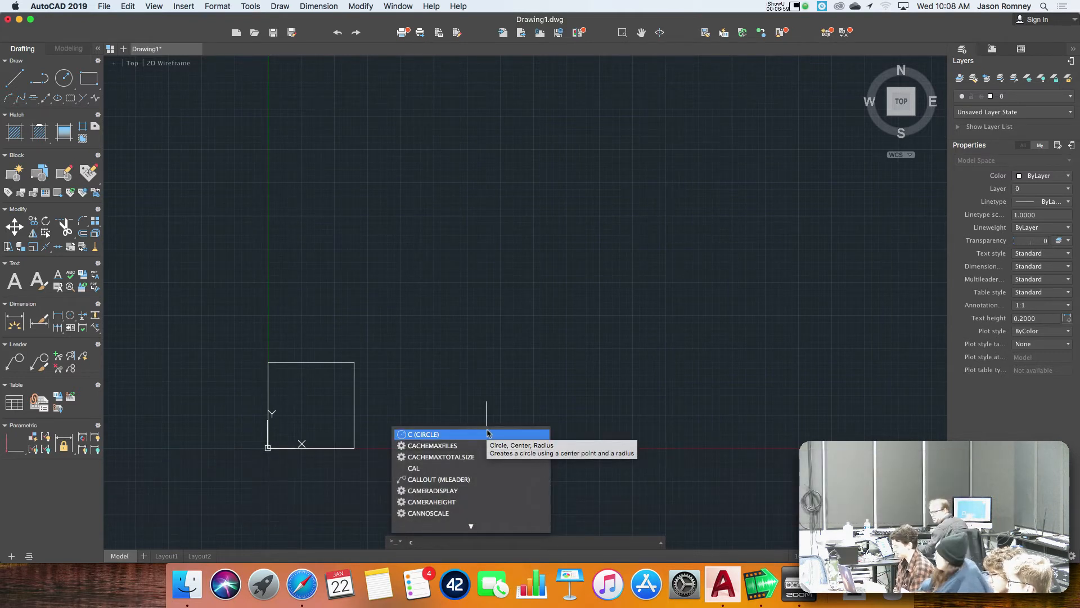
key(Return)
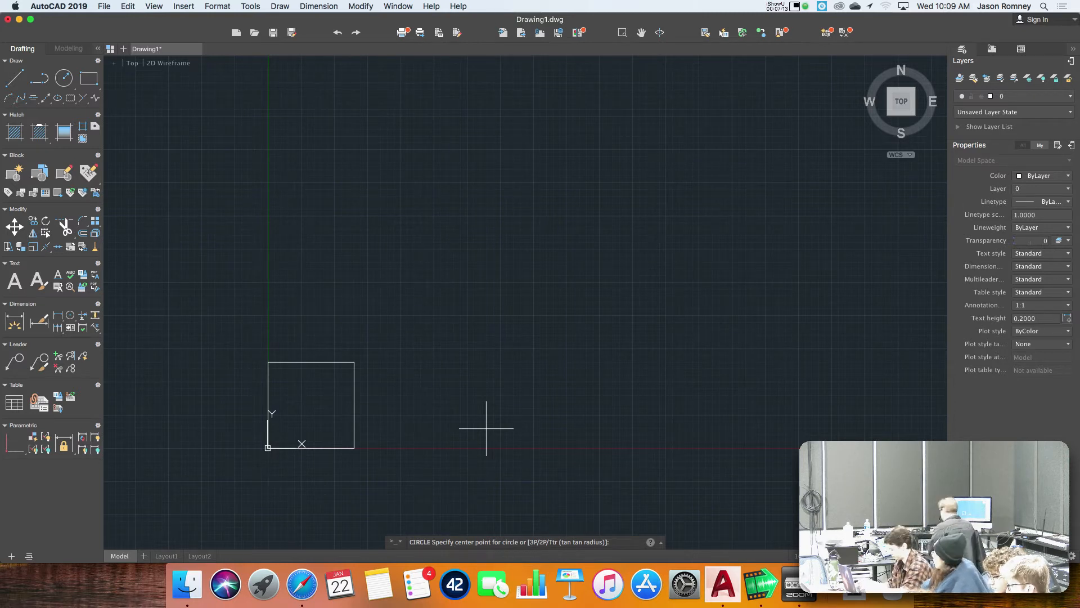
text(3.)
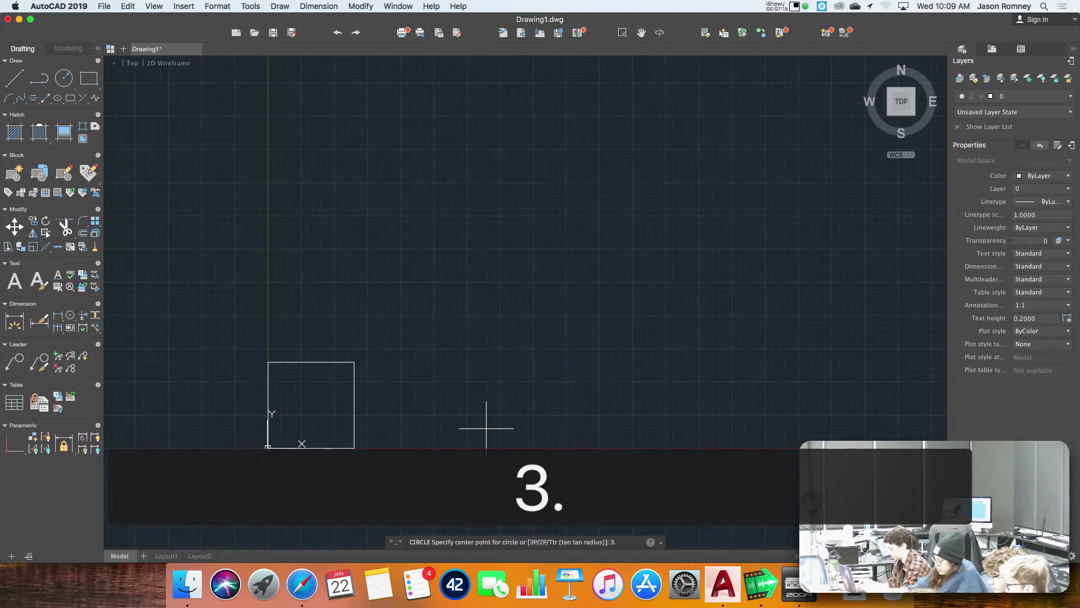
text(25,3.25)
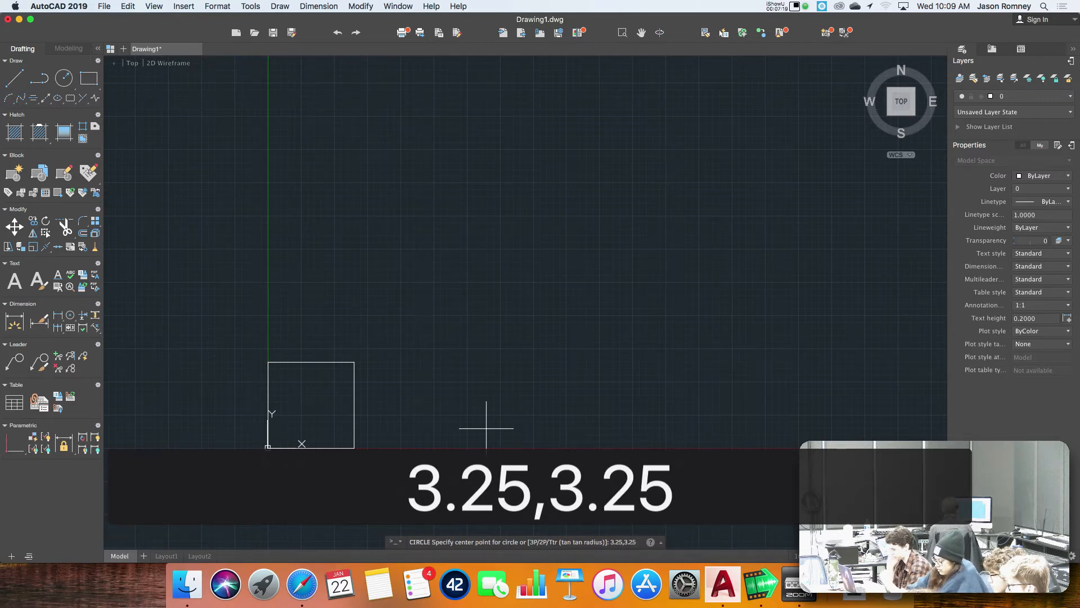
key(Return)
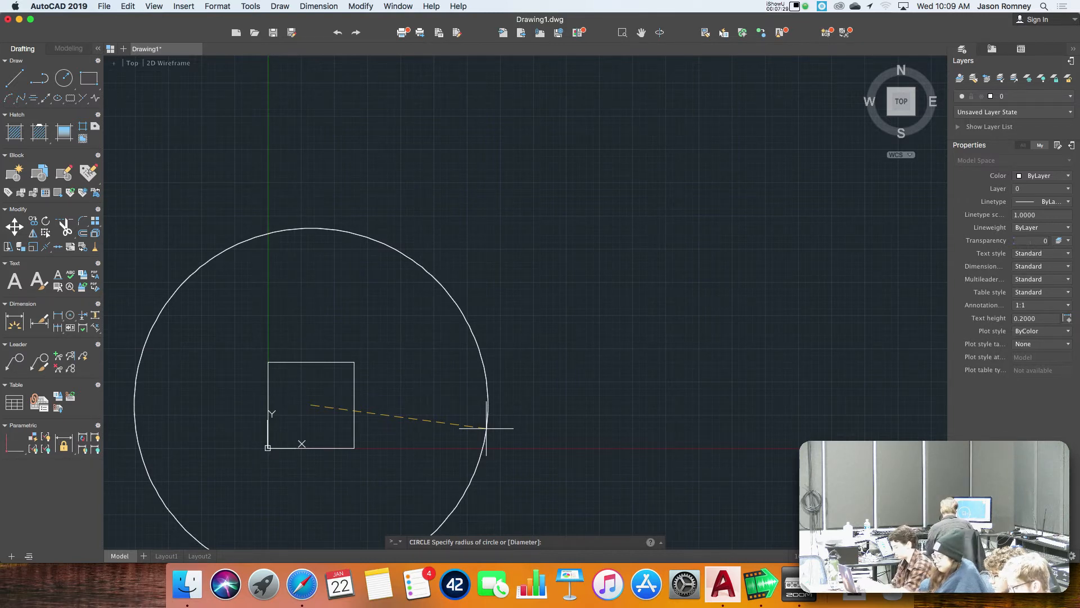
text(3.25)
key(Return)
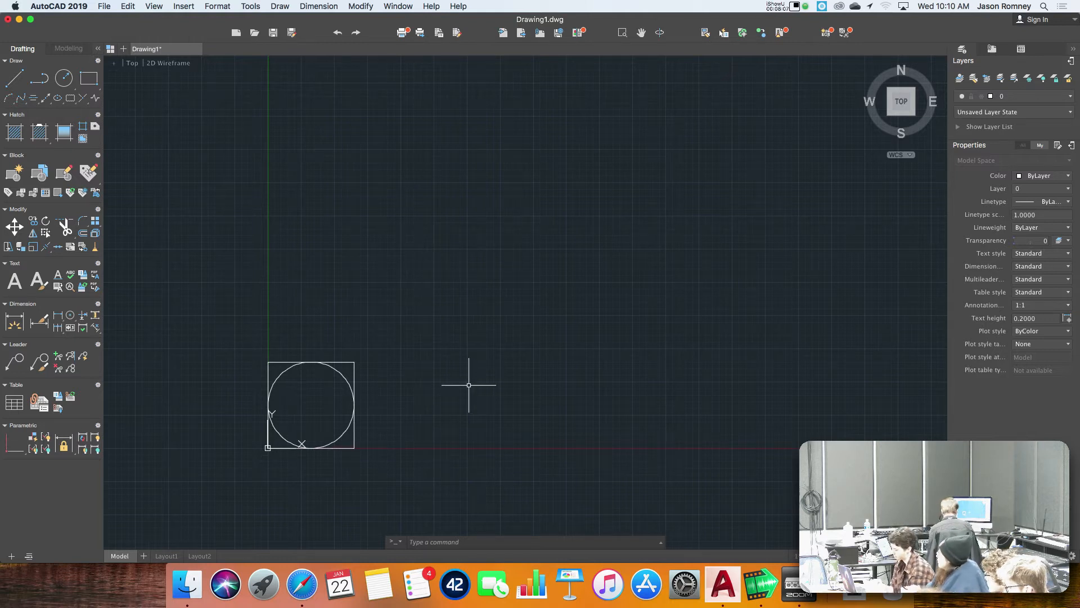
Draw a line from the origin 0,0 to 3.25,6.5 on the square's upper edge, keeping the Line command active.
text(l)
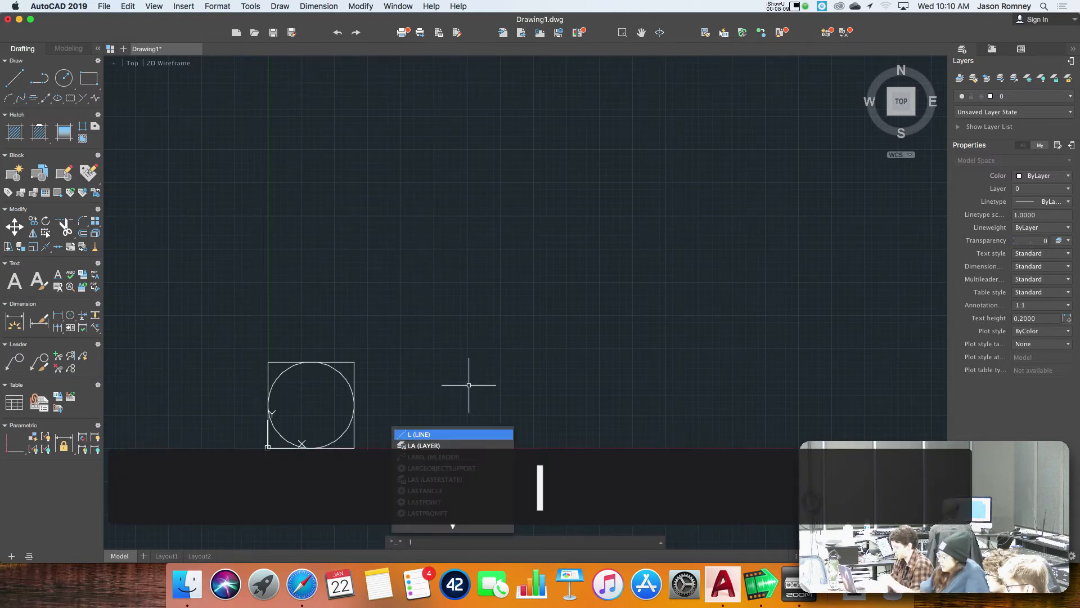
key(Return)
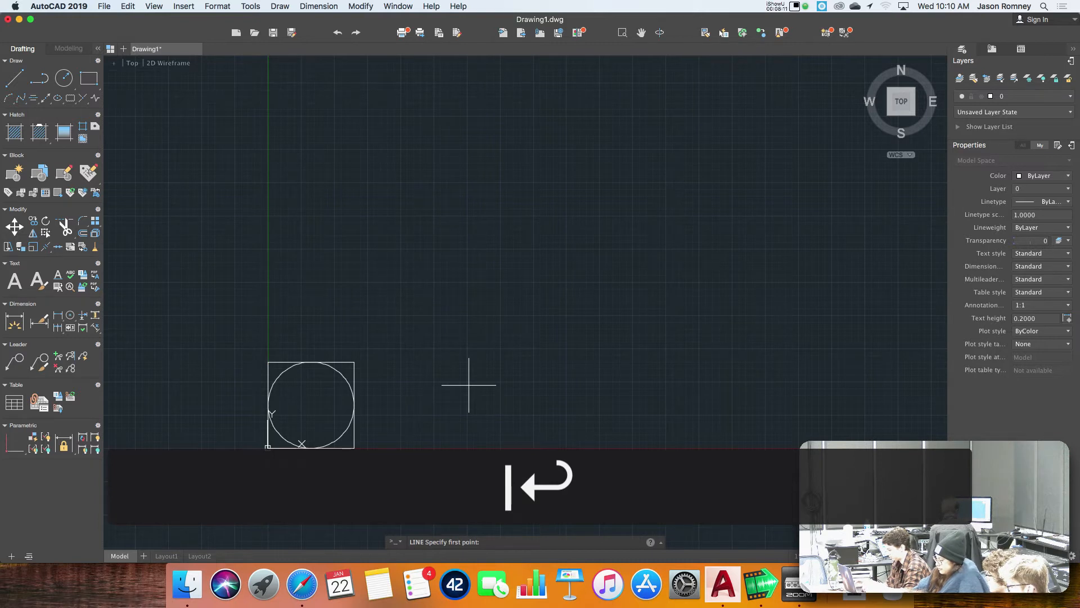
text(0,0)
key(Return)
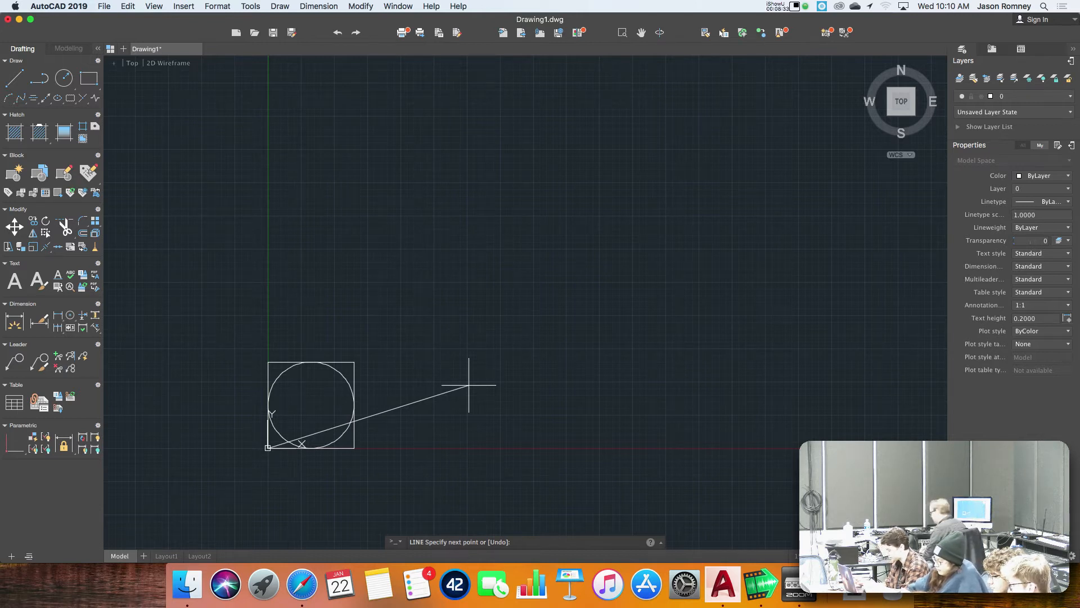
text(3.25)
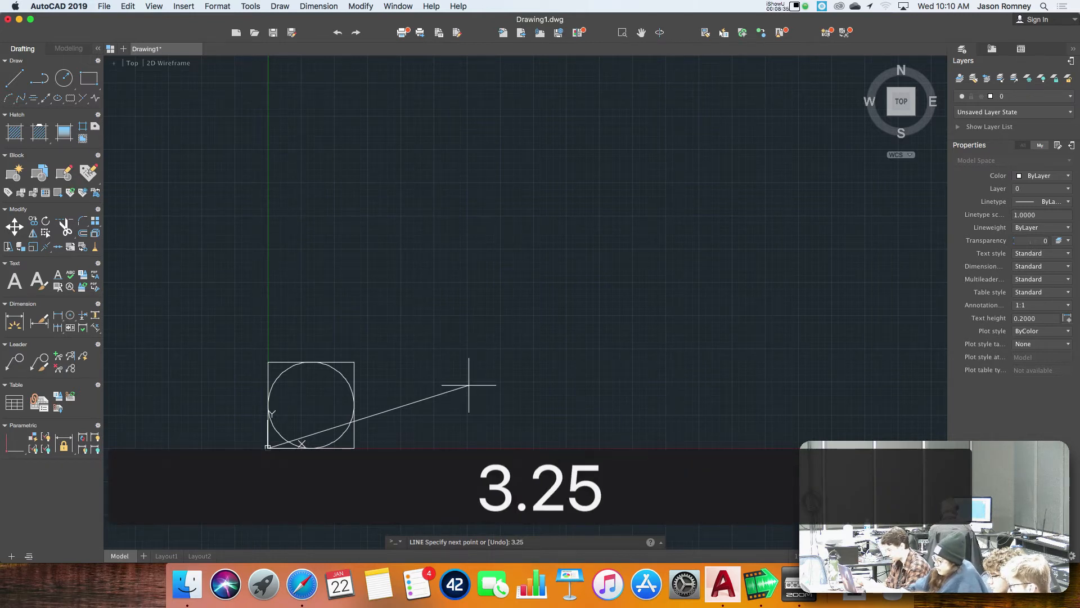
text(,6.5)
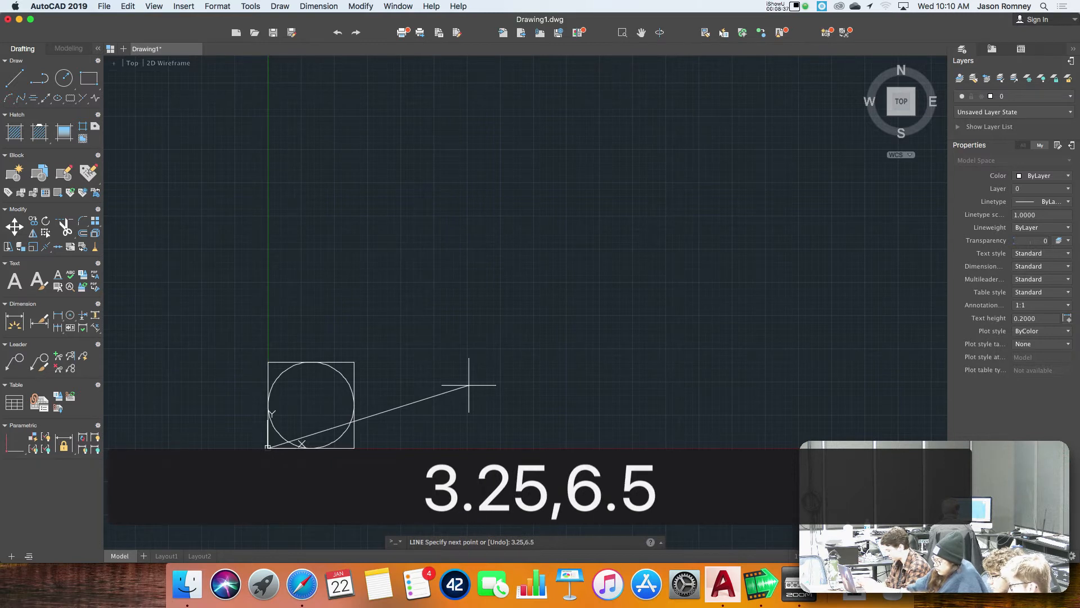
key(Return)
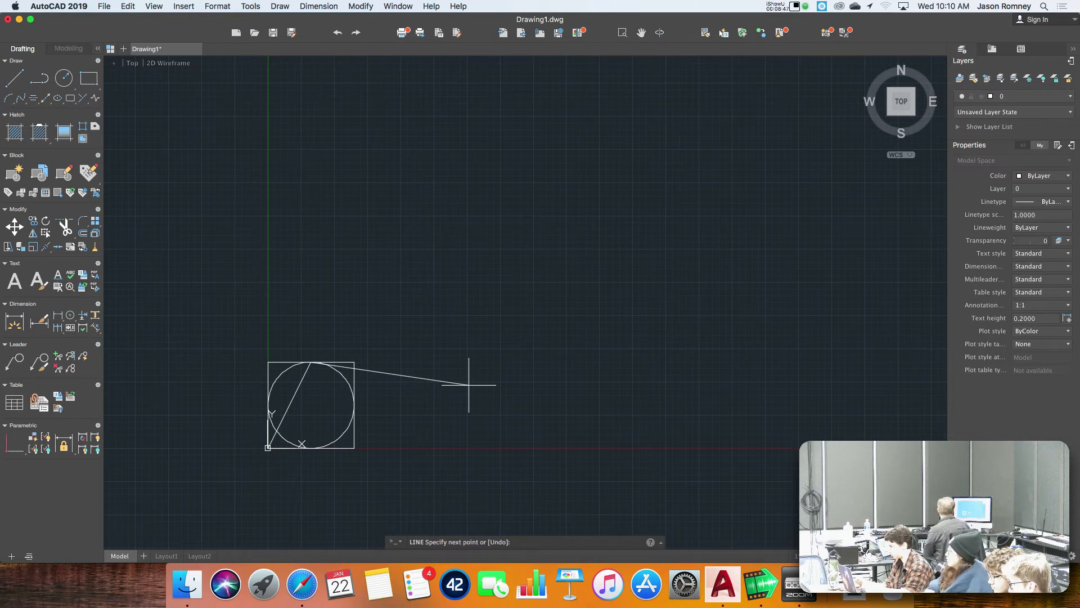
Try a line segment to 0,6.5 and undo that segment within the Line command.
text(0)
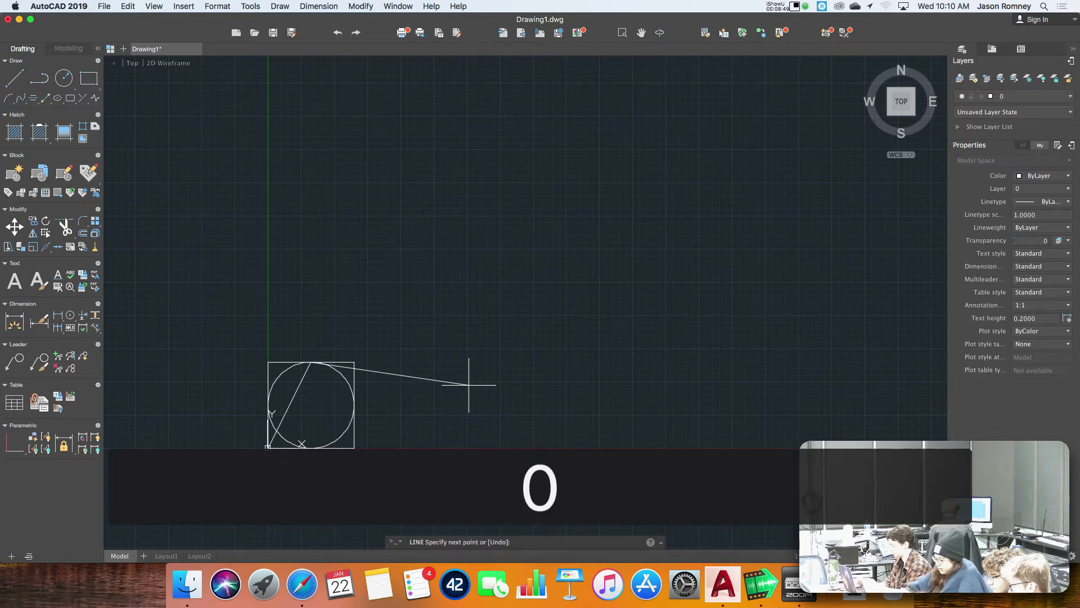
text(,6.5)
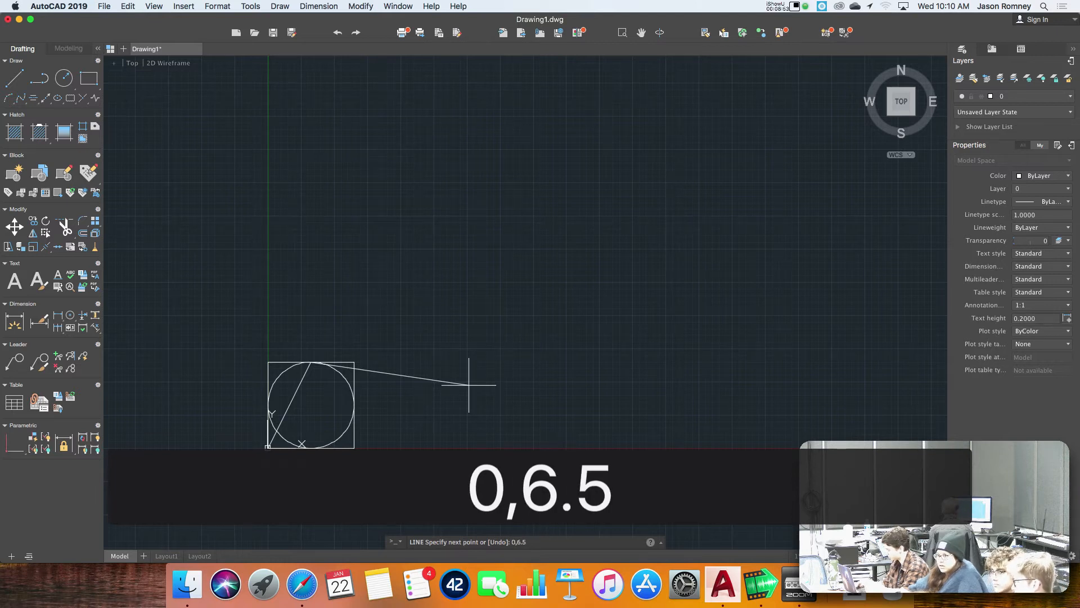
key(Return)
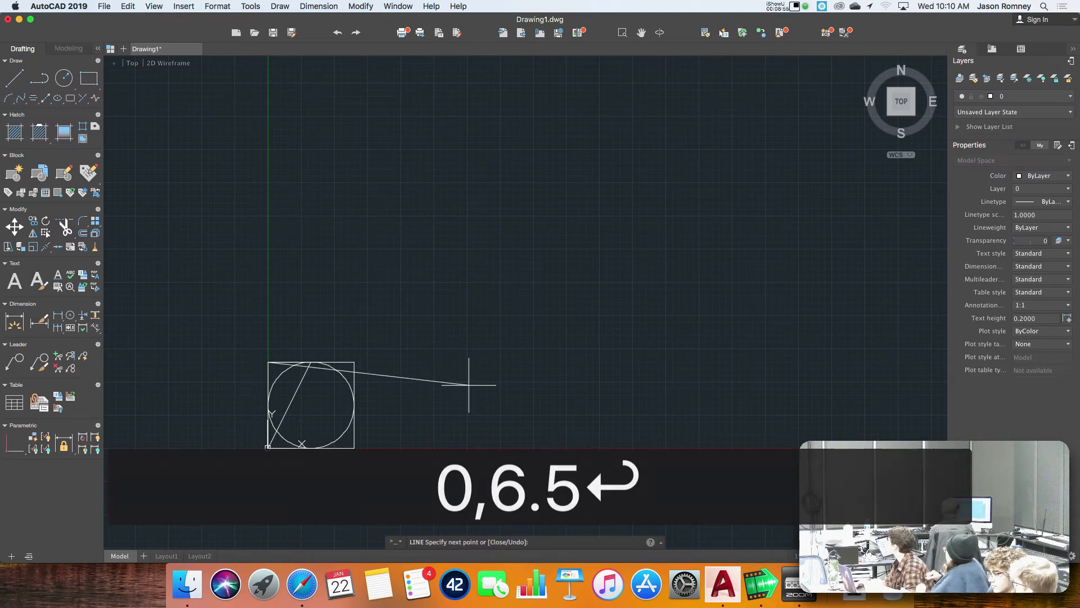
text(und)
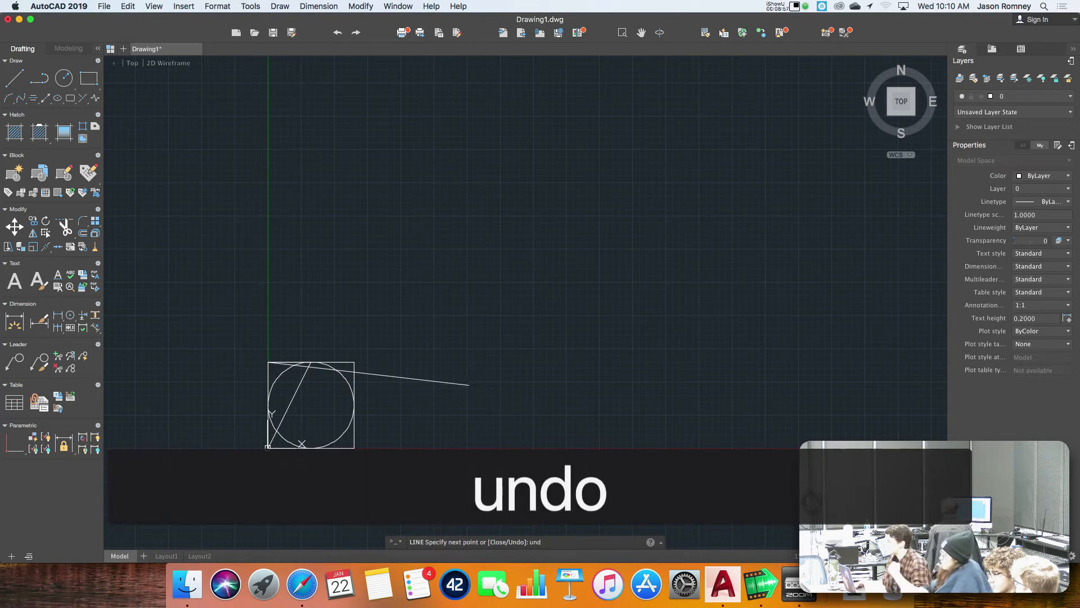
text(o)
key(Return)
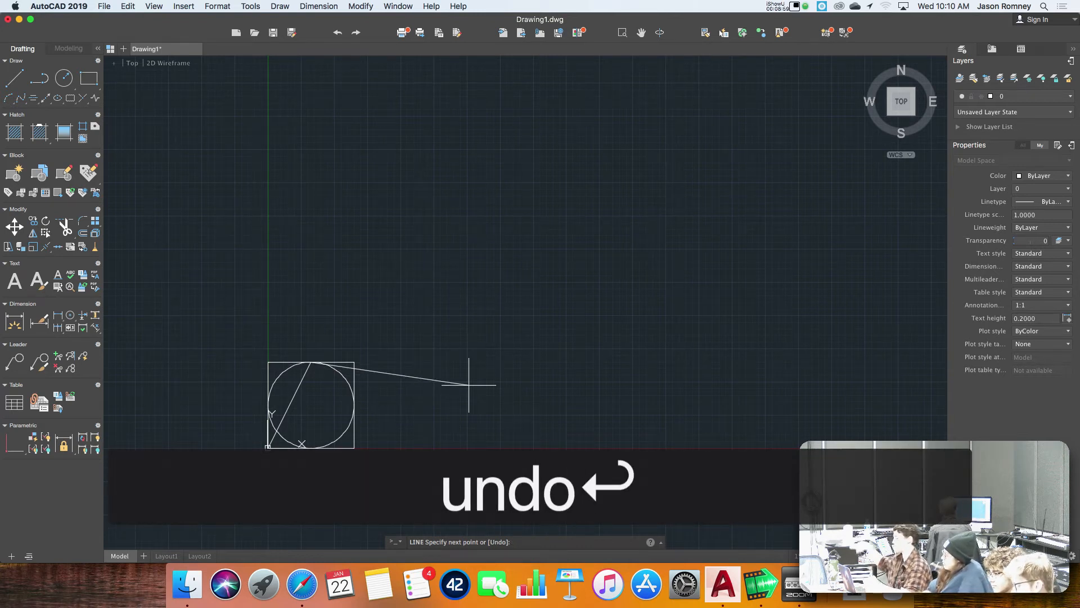
Complete the triangle with line segments through 6.5,0 back to 0,0, and end the Line command.
text(6)
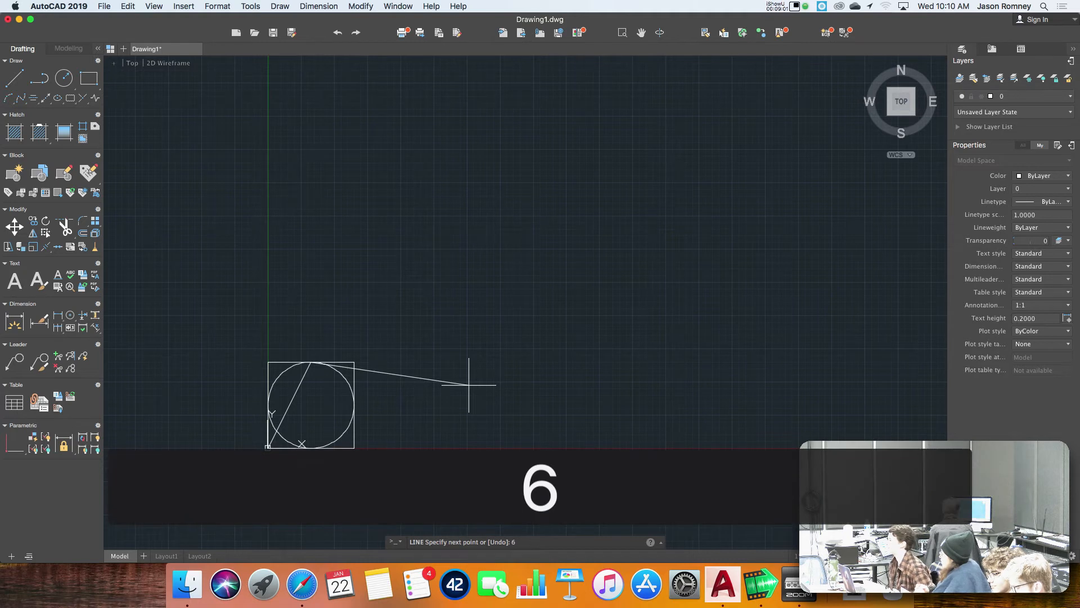
text(.5)
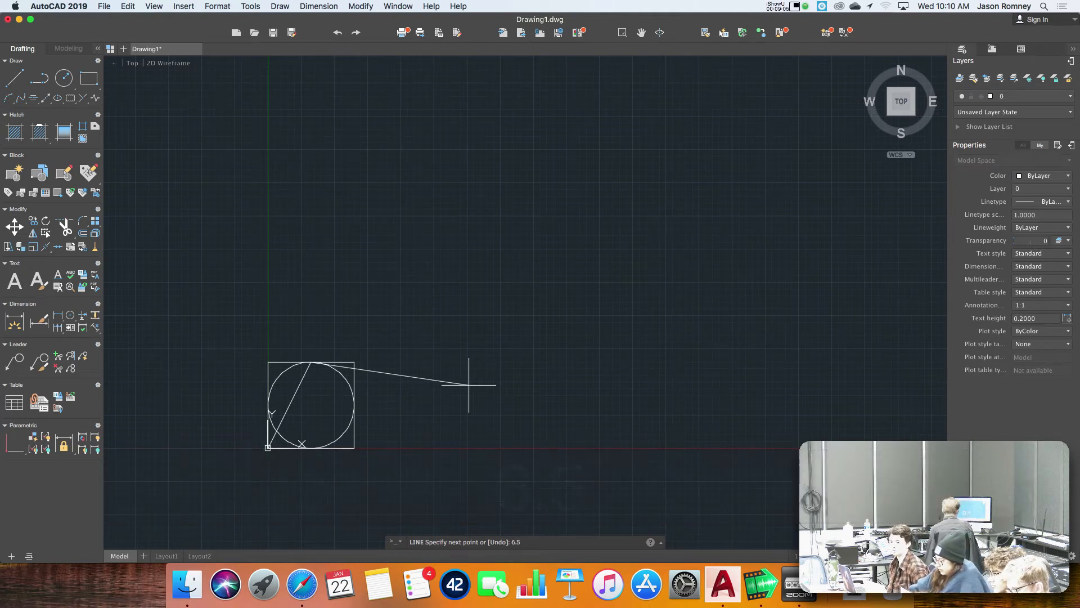
text(,0)
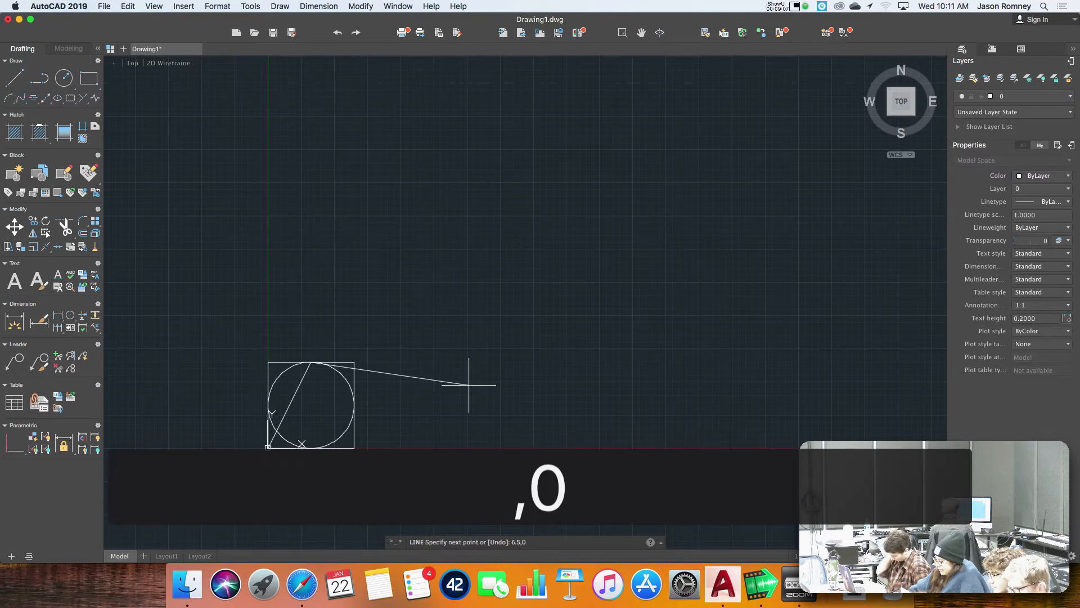
key(Return)
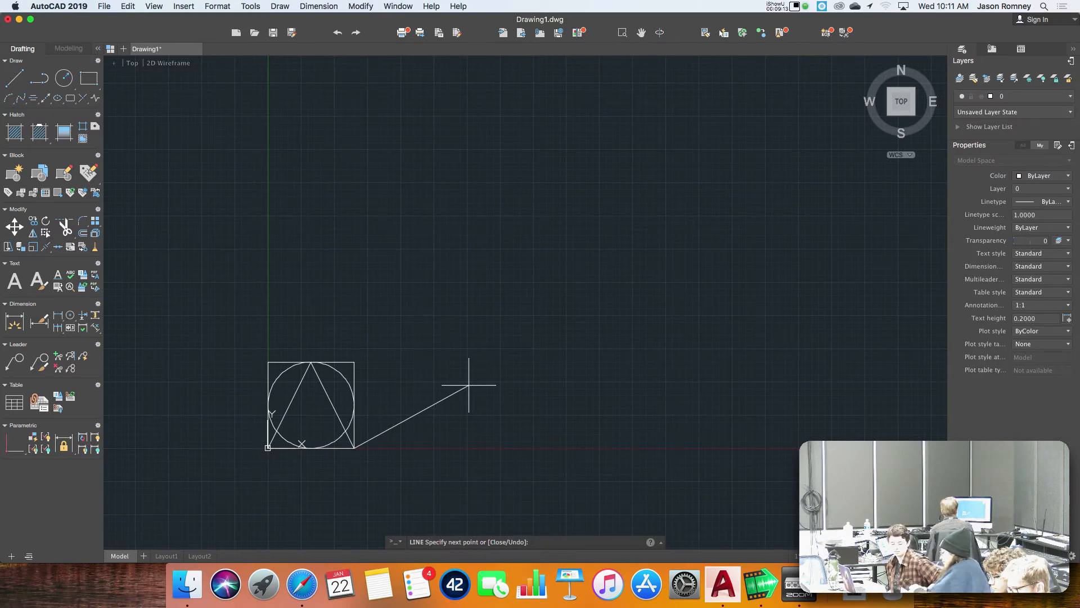
text(0,0)
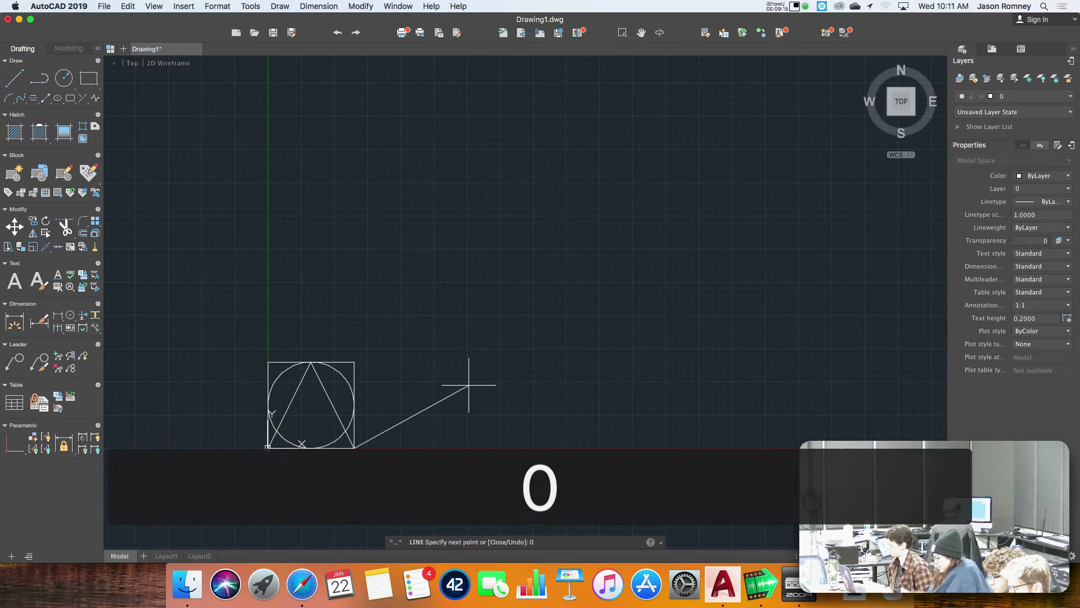
key(Return)
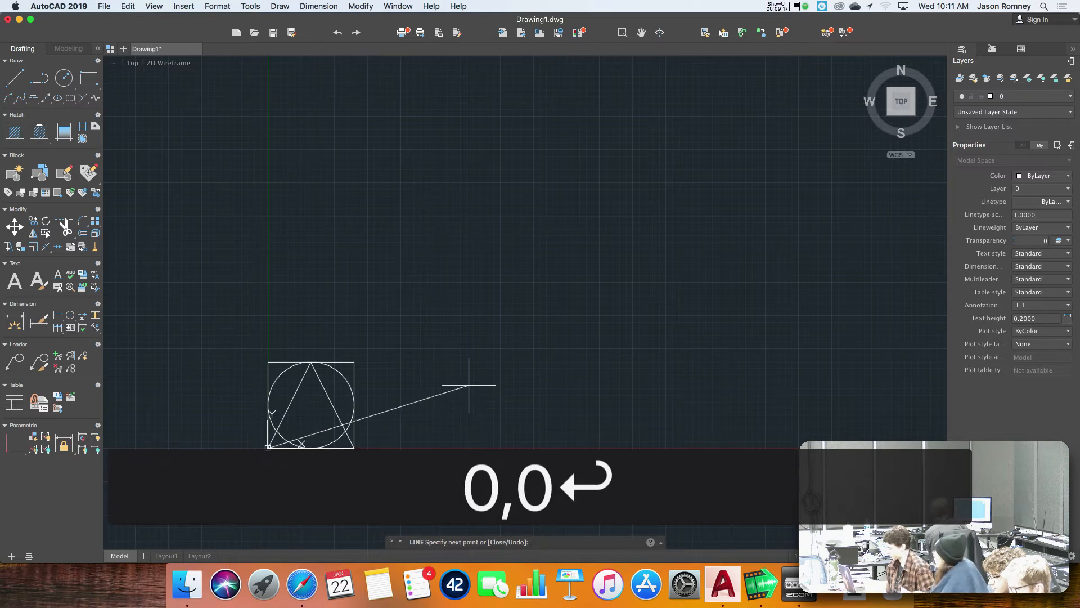
key(Return)
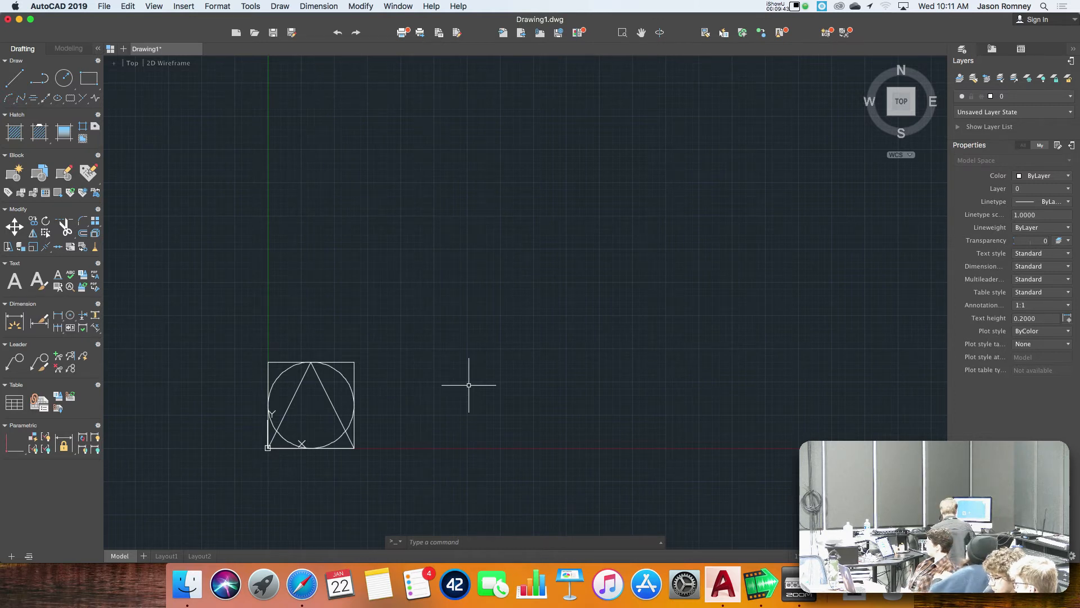
Draw a second square above the first with the Rectangle command from corner 0,6.5 to opposite corner 6.5,13.
text(rec)
key(Return)
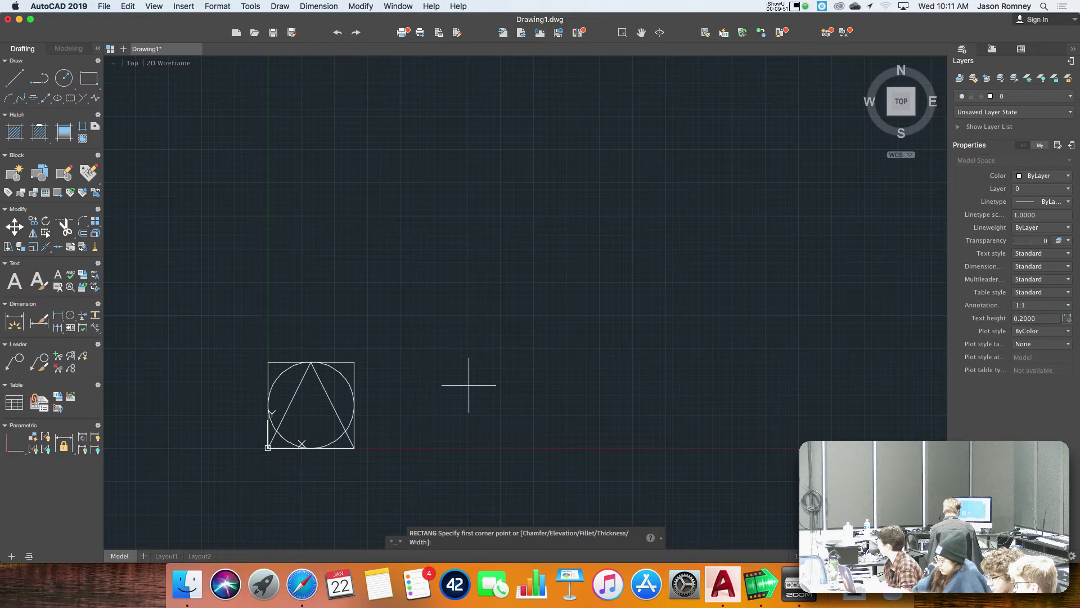
text(0)
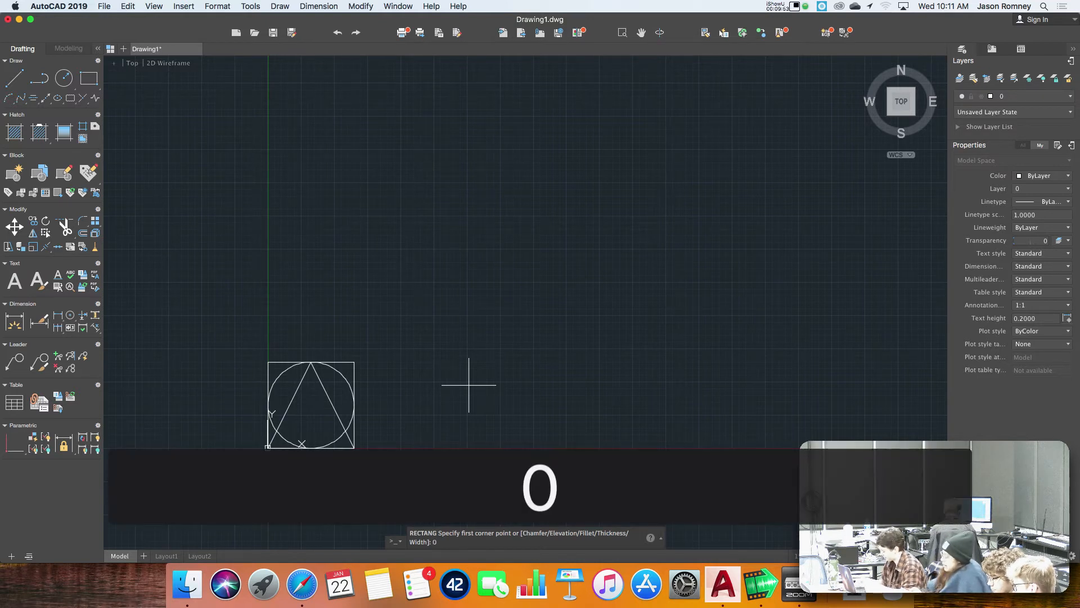
text(,6.5)
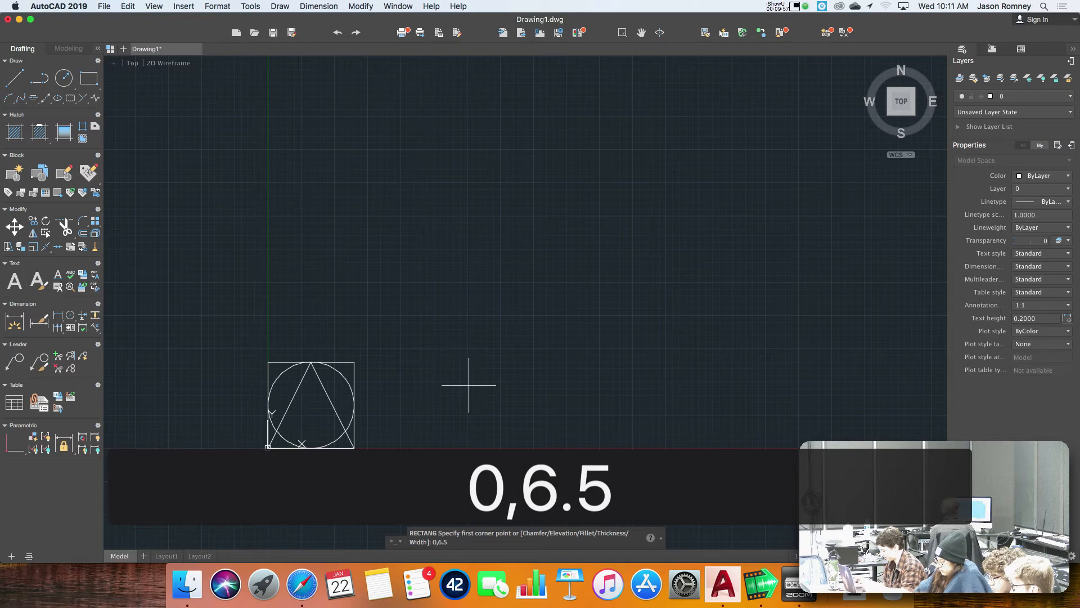
key(Return)
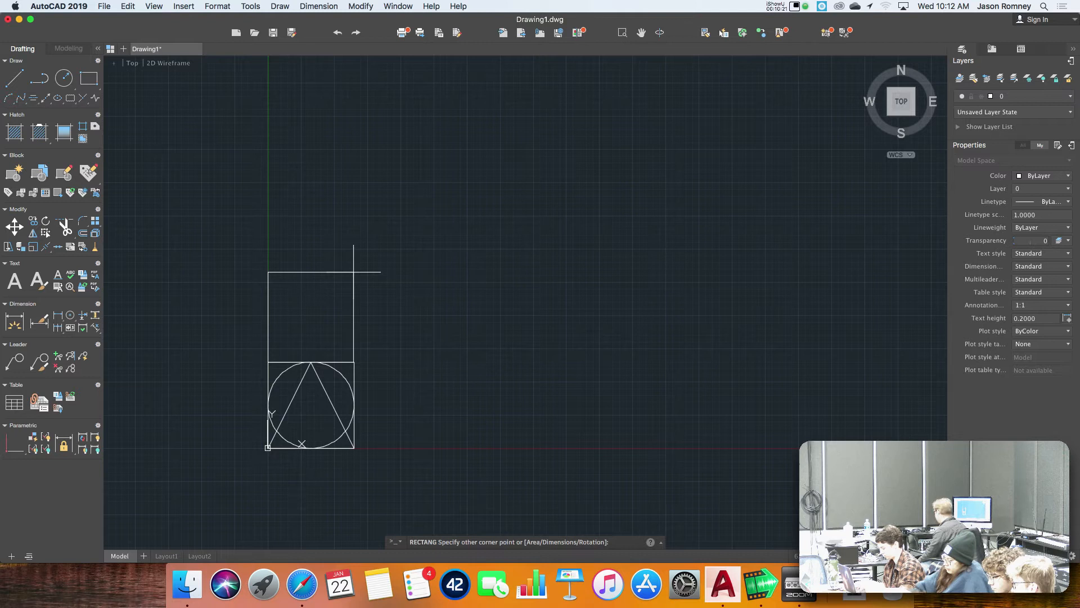
text(6.)
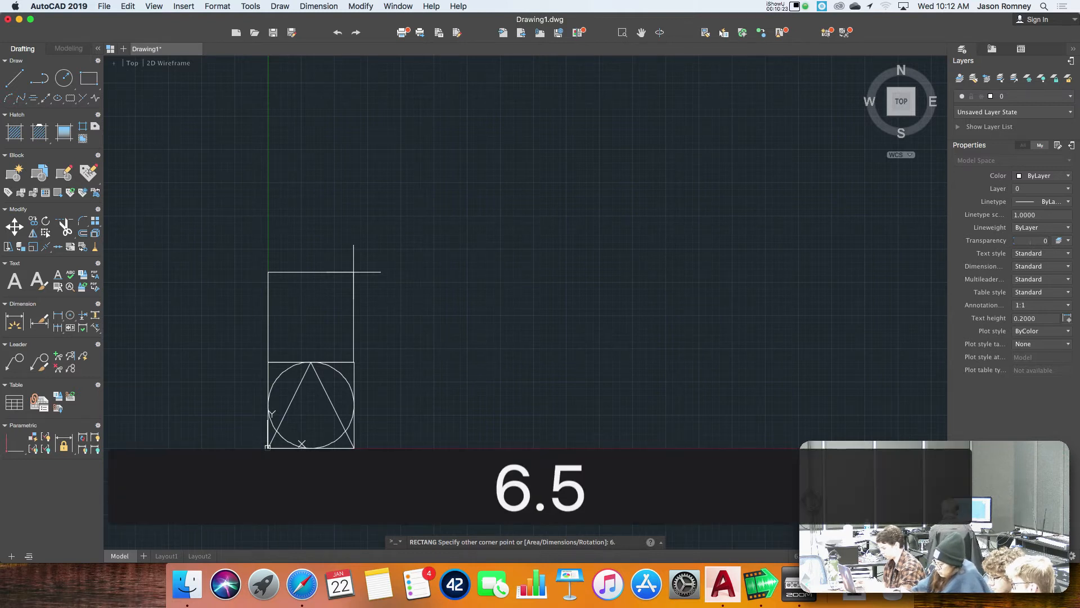
text(5,13)
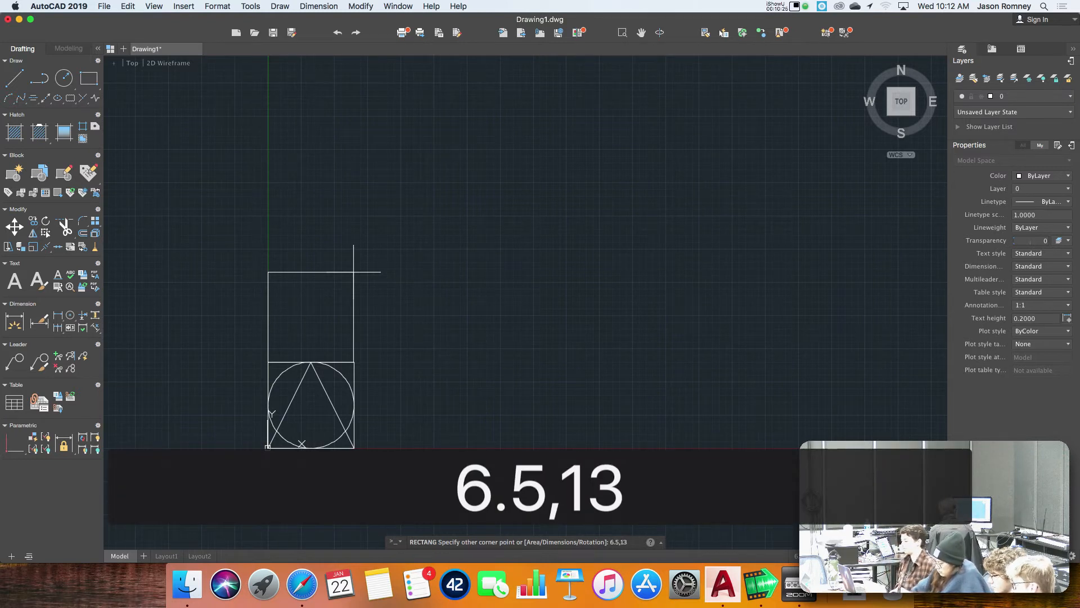
key(Return)
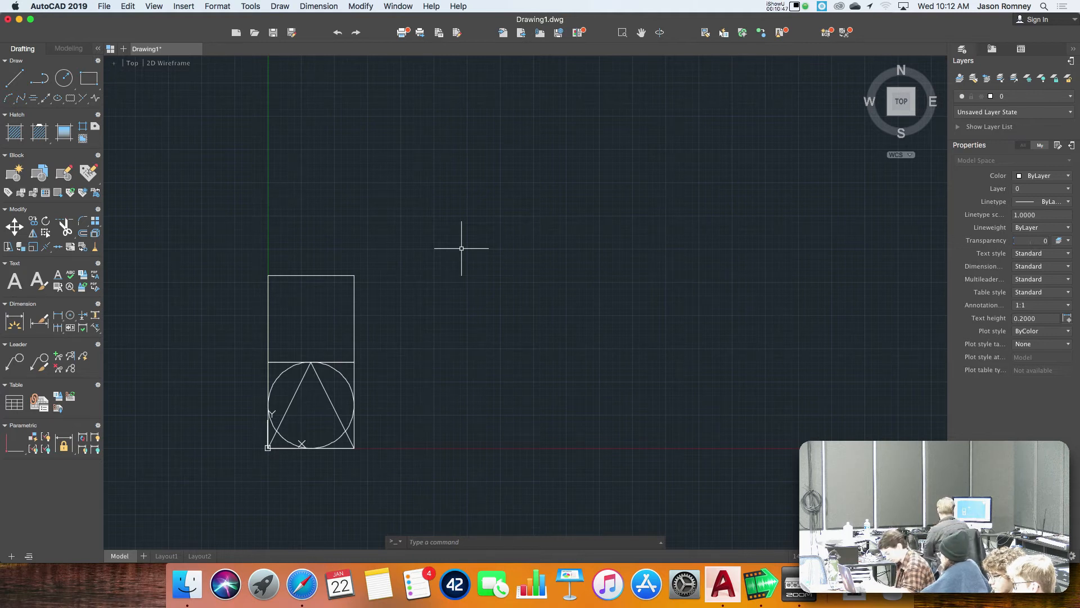
Draw a third square beside the first with the Rectangle command from corner 7.5,0 to opposite corner 14,6.5.
text(rec)
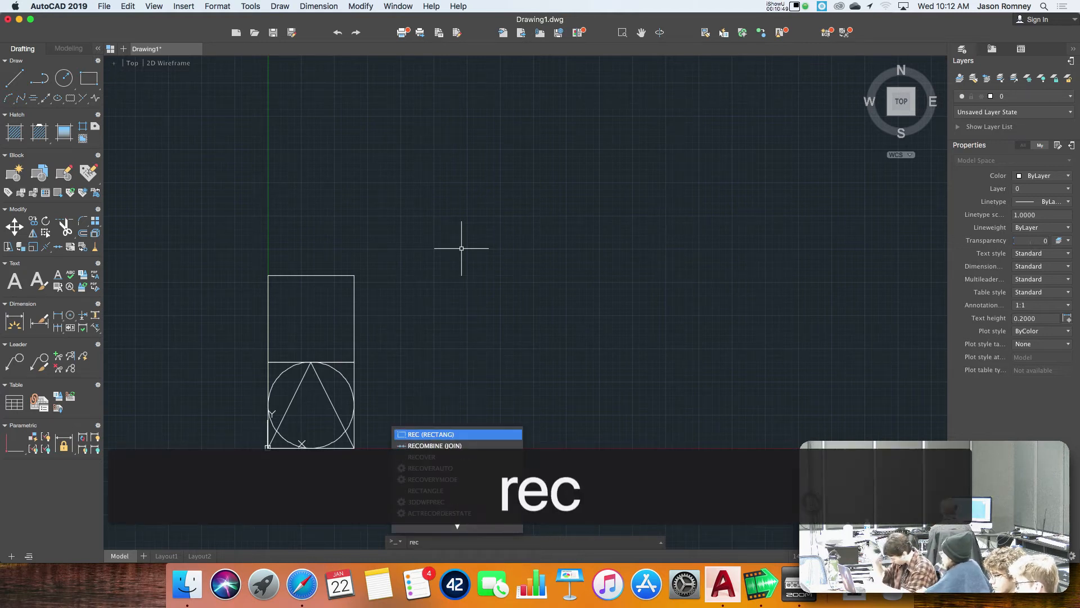
key(Return)
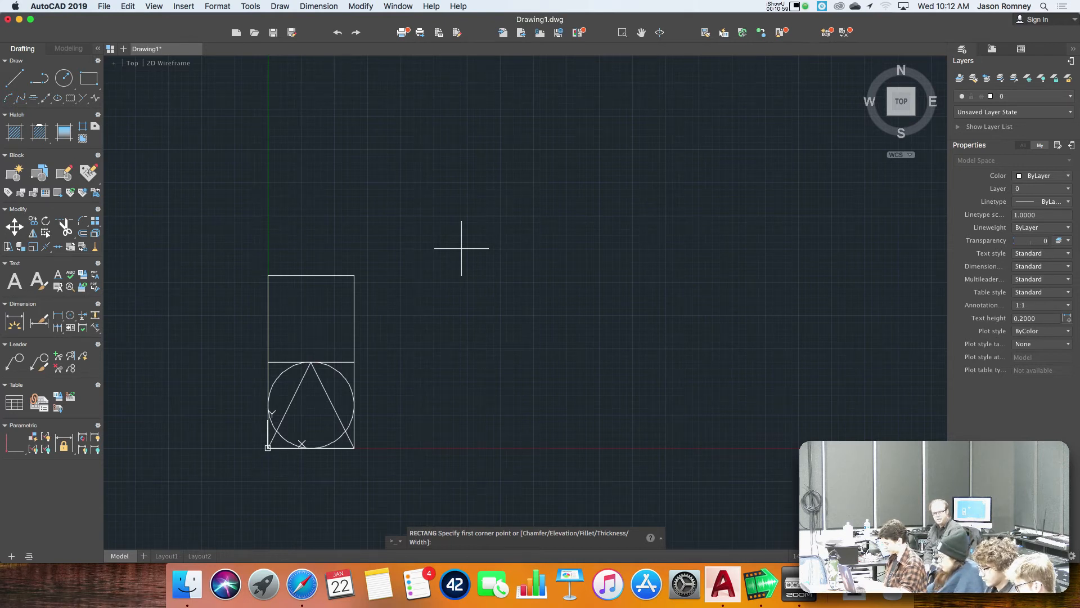
text(7.5)
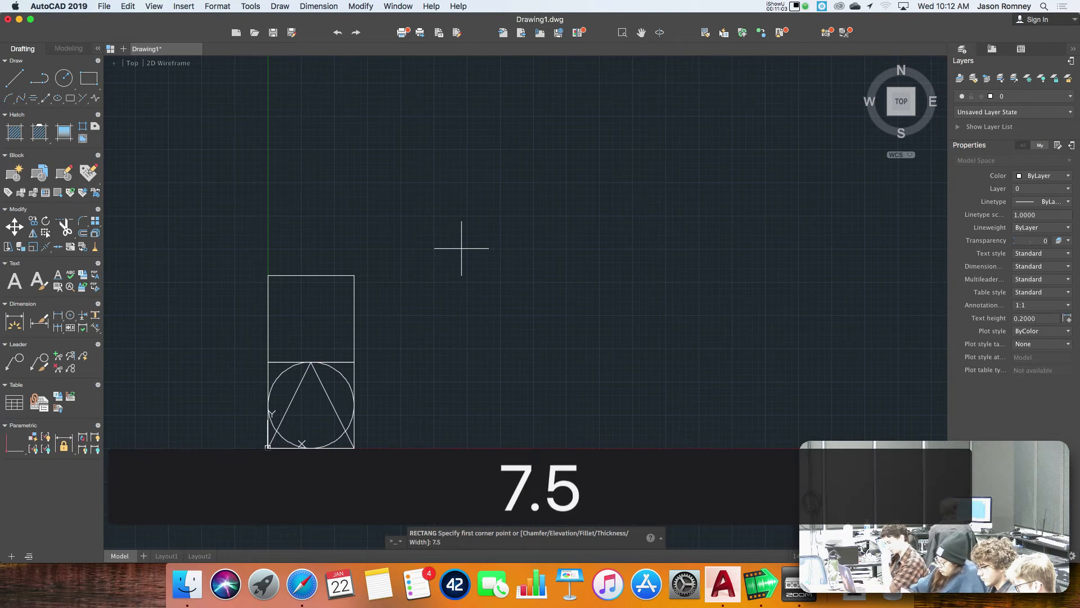
text(,0)
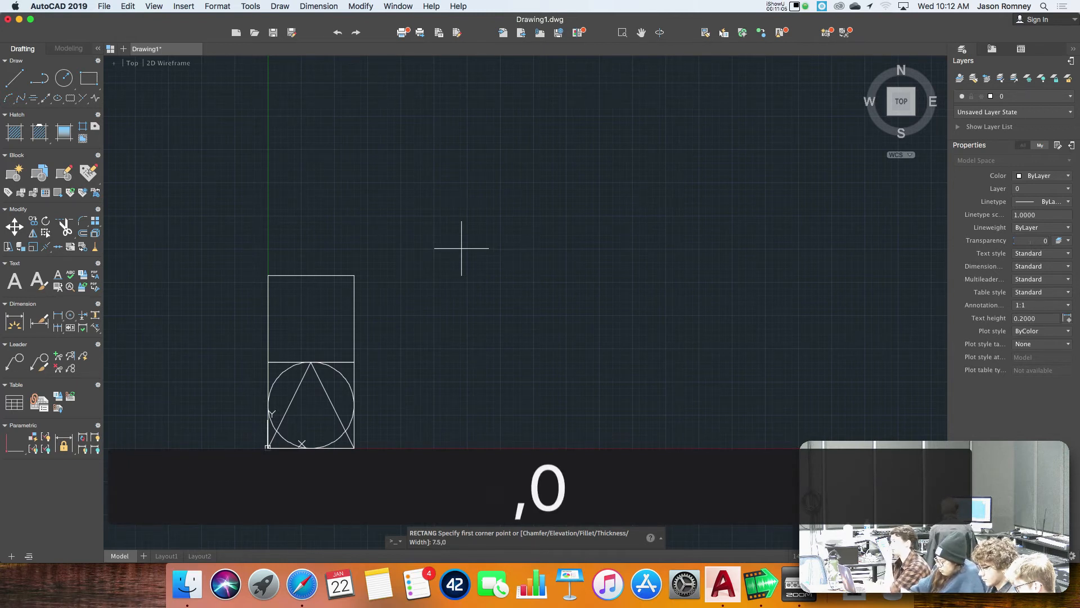
key(Return)
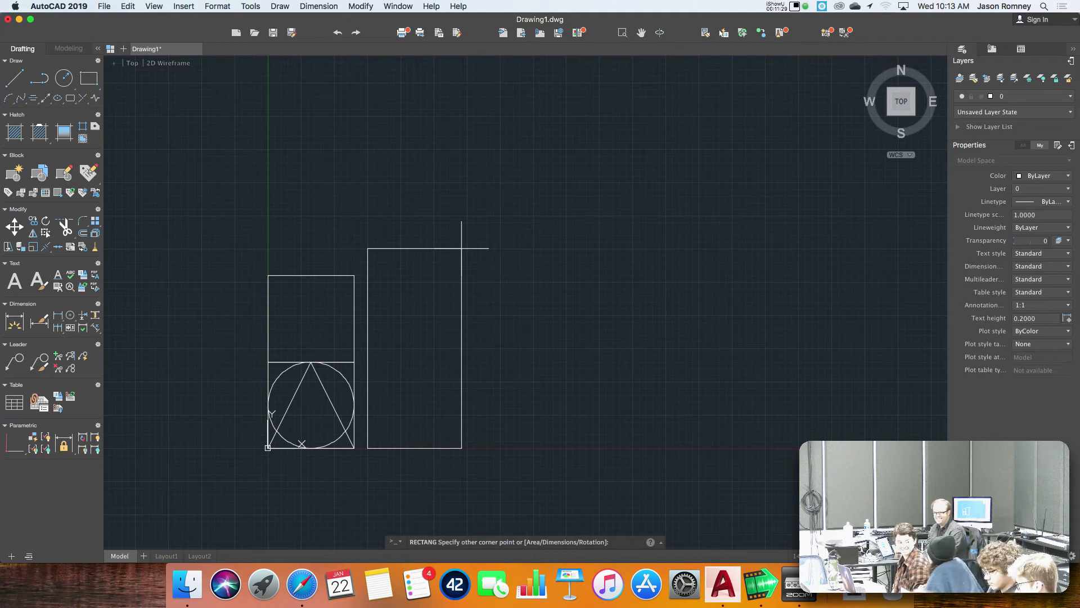
text(14)
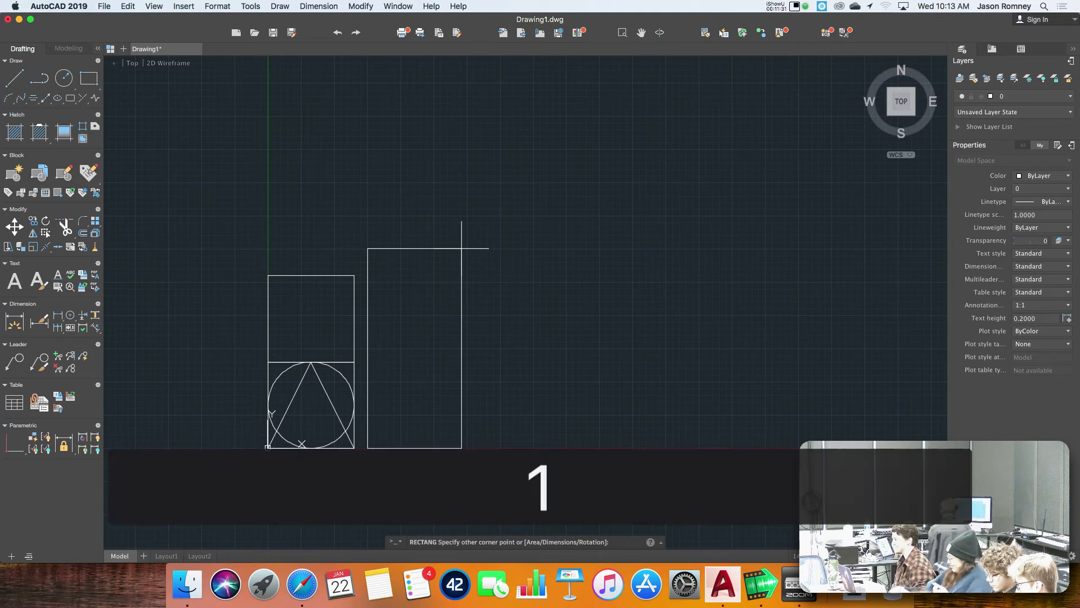
text(,)
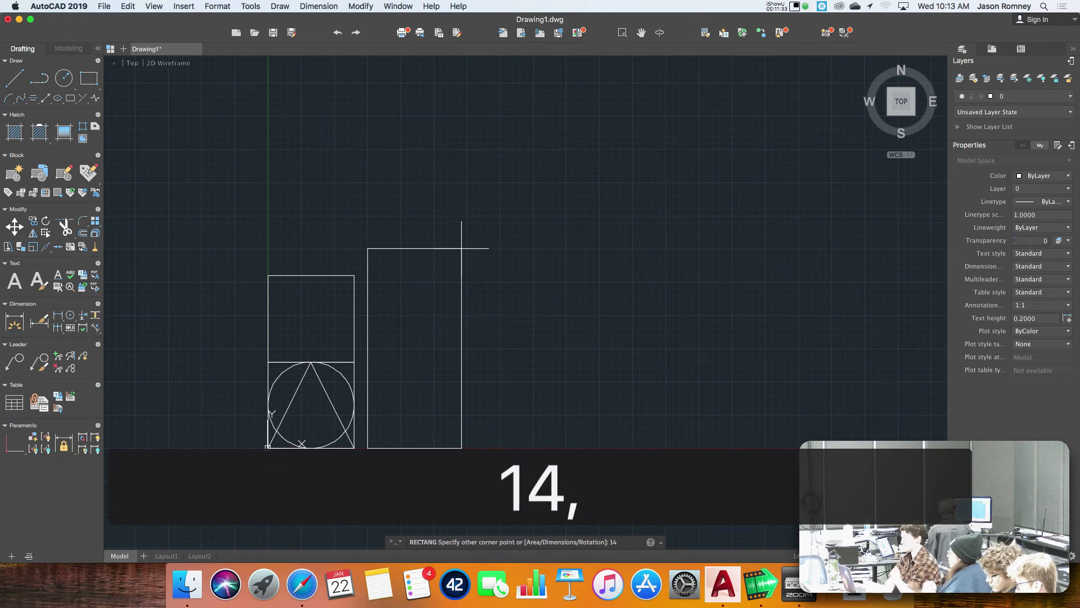
text(6.5)
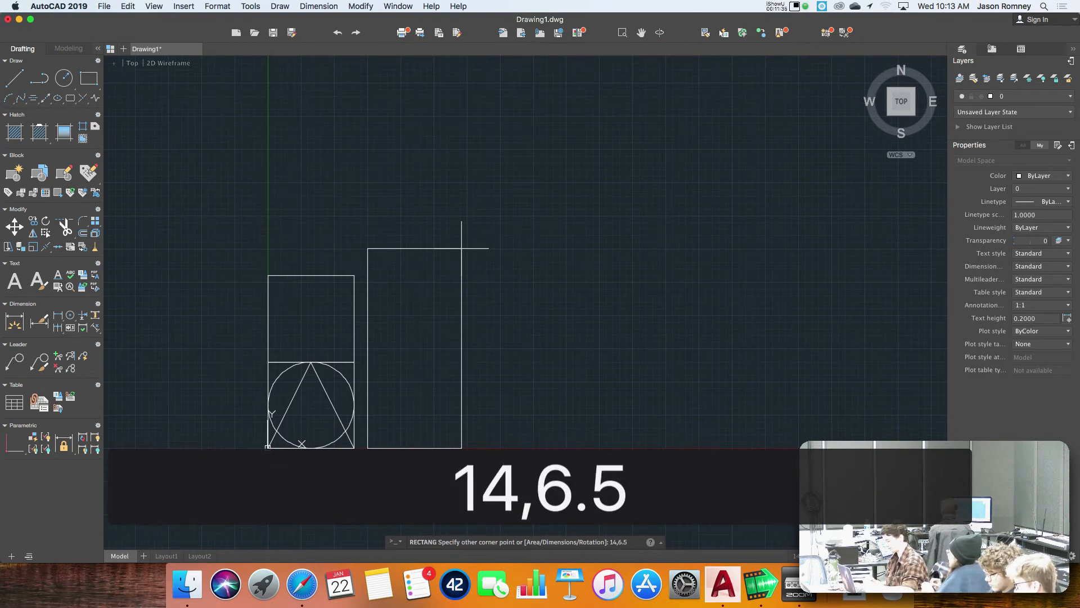
key(Return)
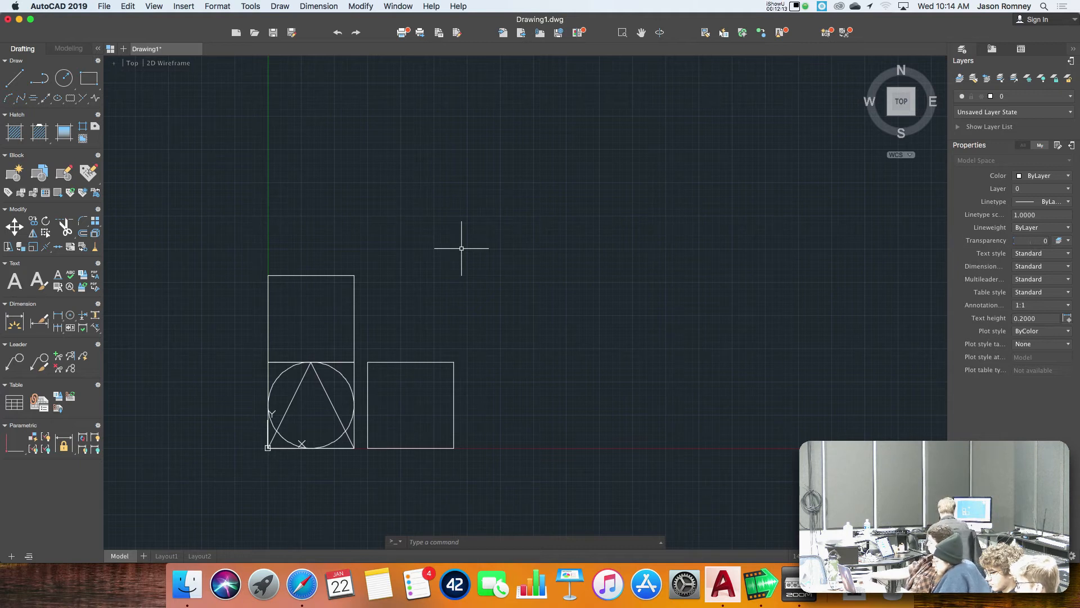
Switch to Safari, open uncsa.instructure.com and log in with the saved user name and password.
key(super+Tab)
key(super+Tab)
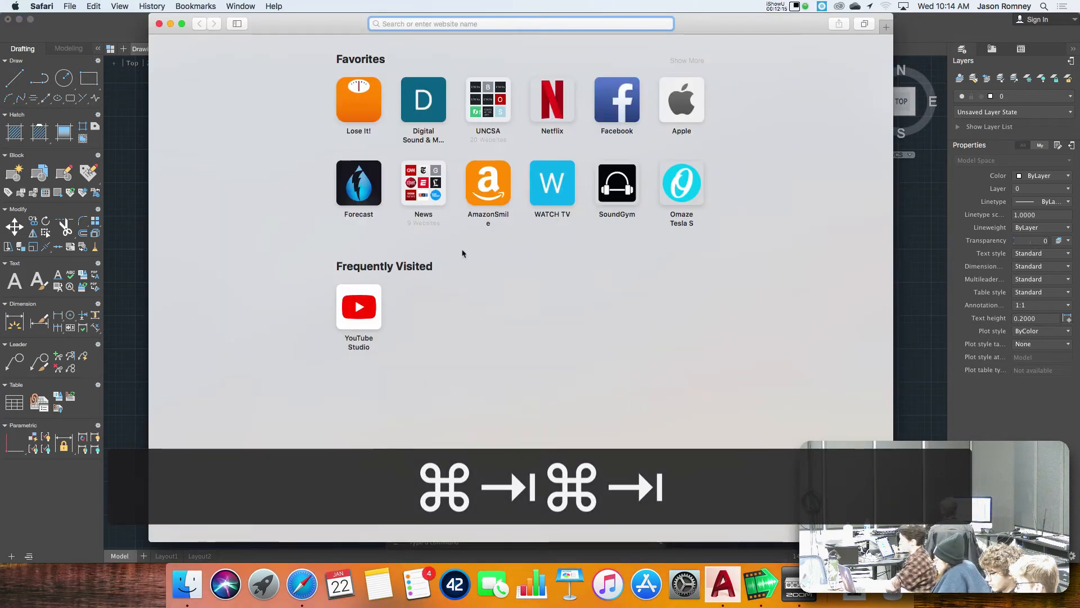
text(uncsa.instructure.com)
key(Return)
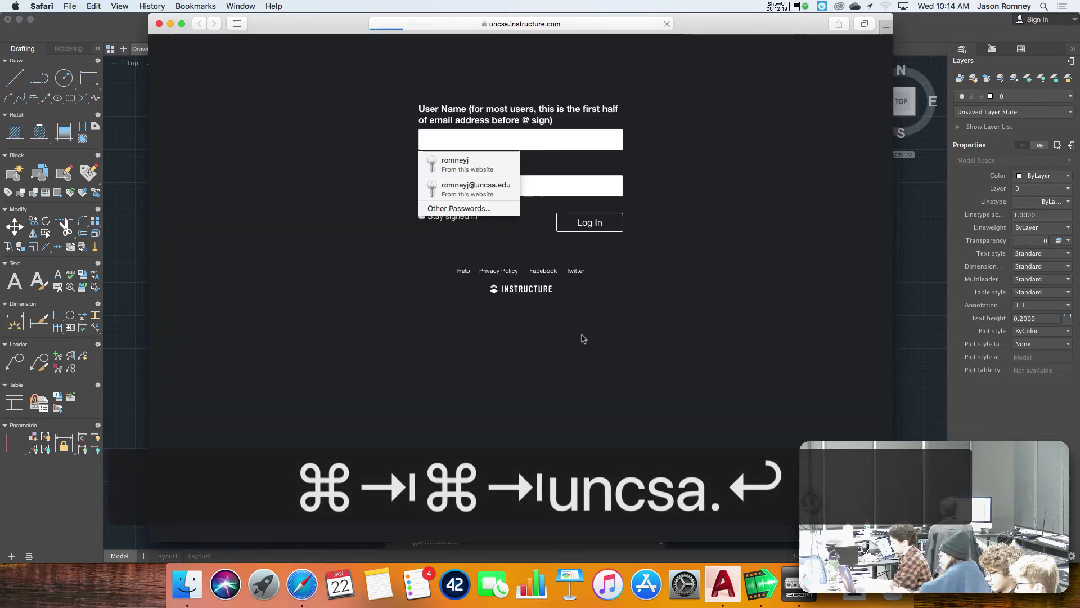
click(481, 165)
click(601, 223)
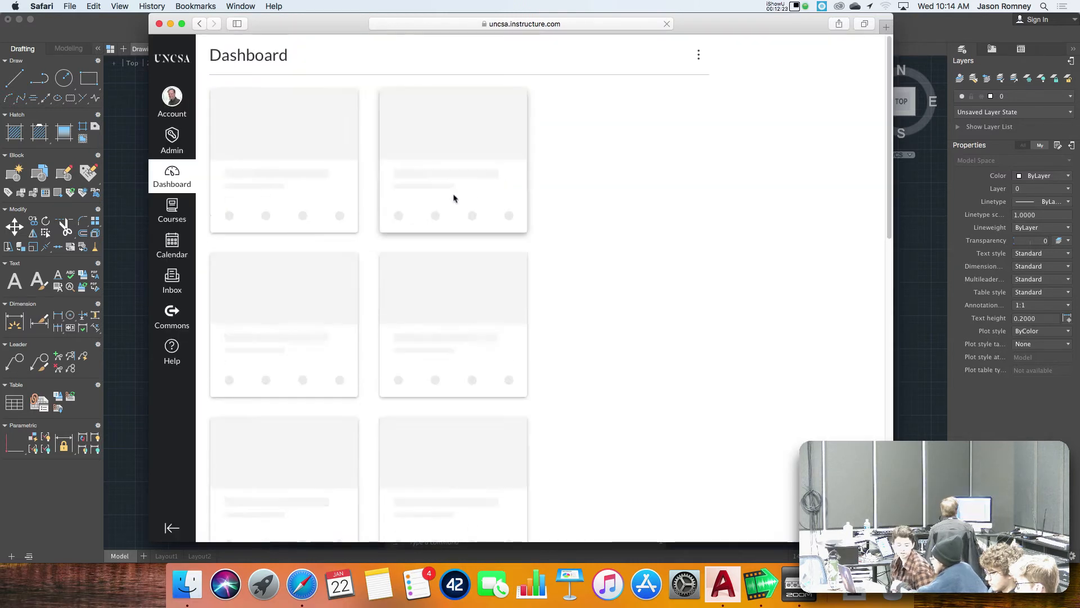
Open the Sound System Documentation course in Student View and open the System Diagram Blocks Assignment from its modules.
click(458, 357)
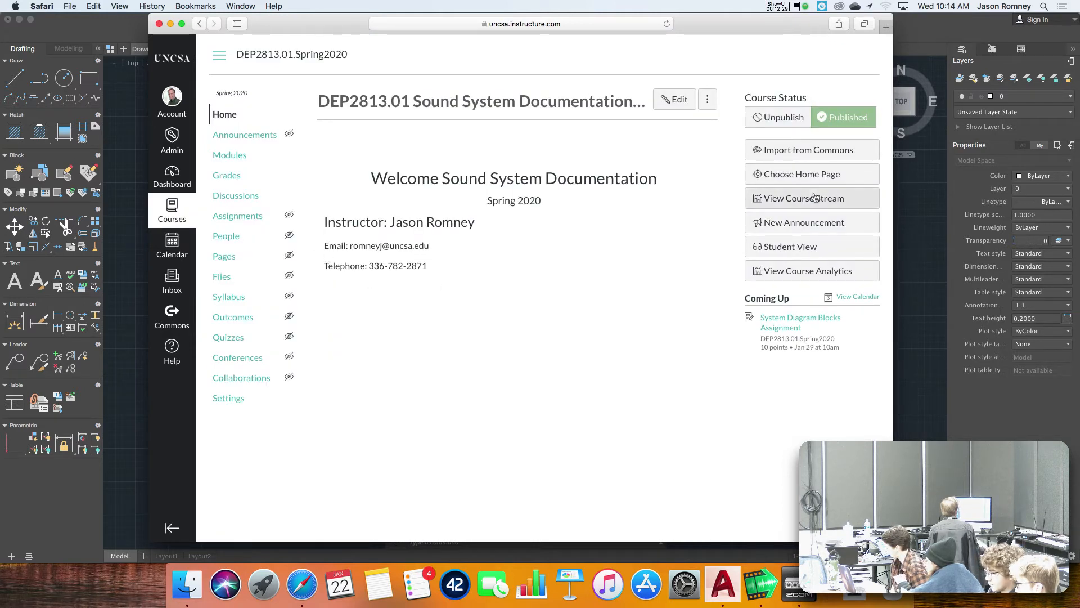
click(804, 245)
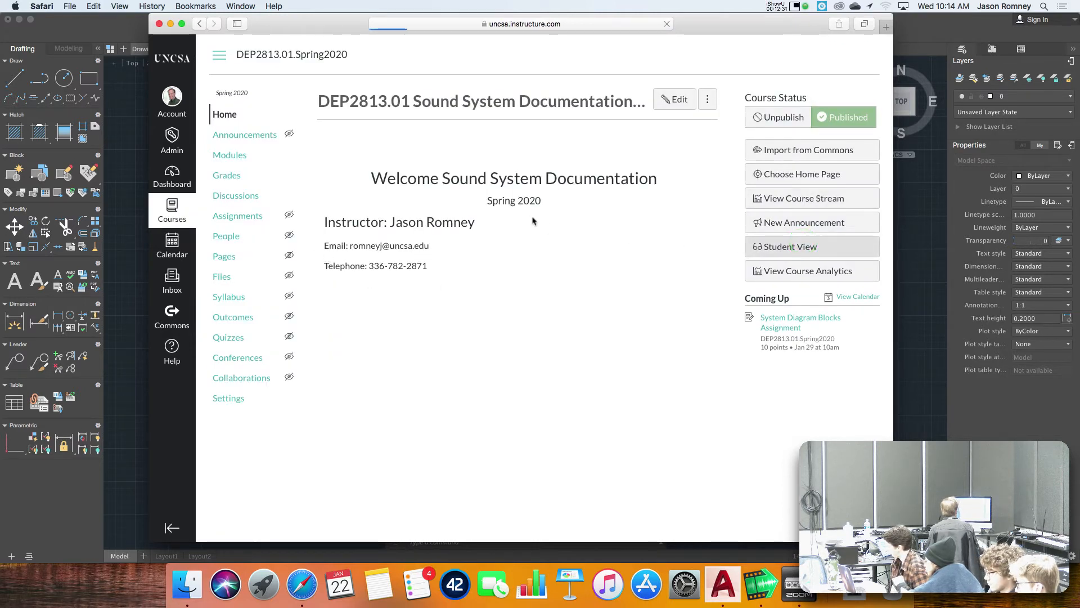
click(240, 134)
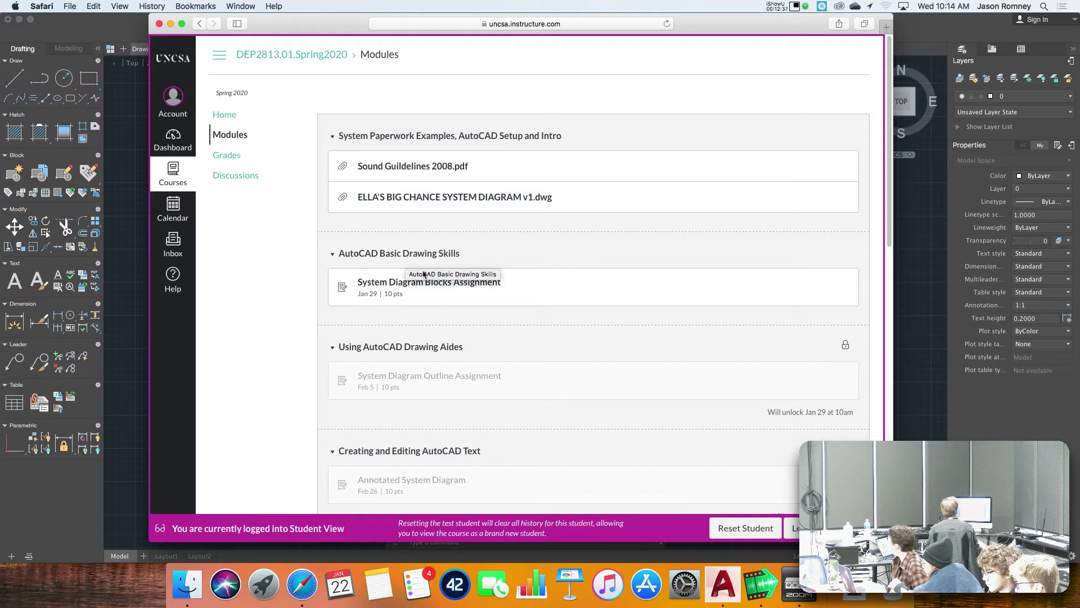
click(411, 284)
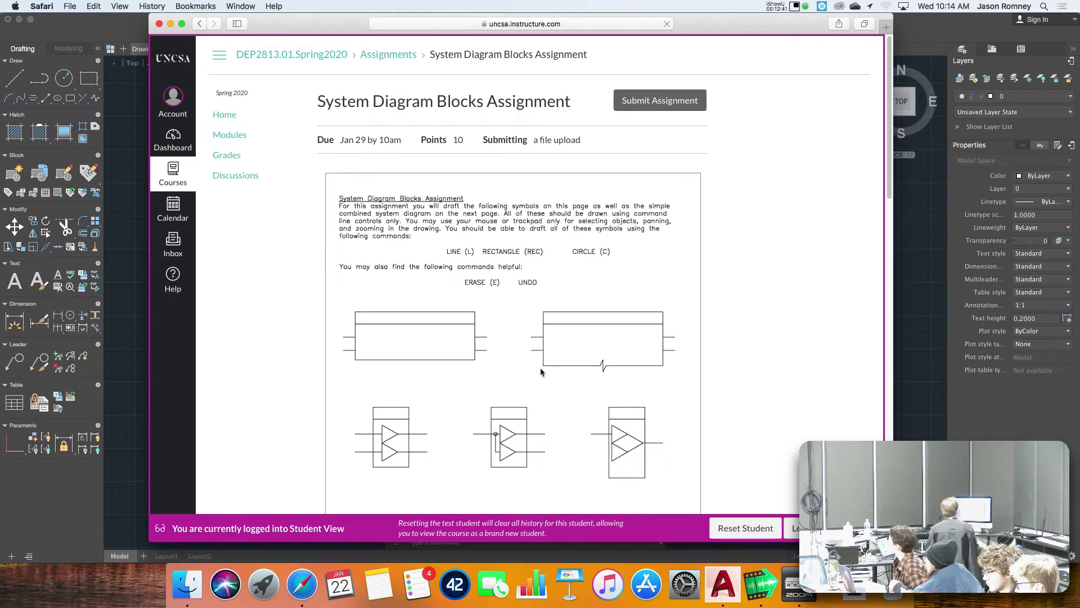
Examine the assignment's instructions, the symbols to draft and the combined system diagrams, including the graduate version.
scroll(545, 350, down, 2)
scroll(545, 349, down, 3)
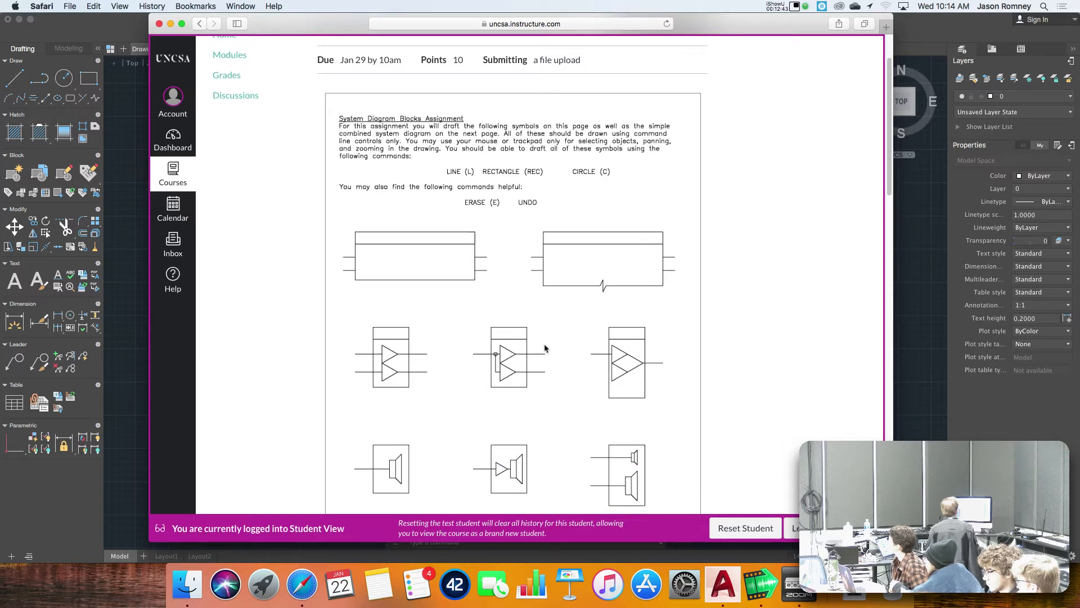
scroll(545, 349, down, 2)
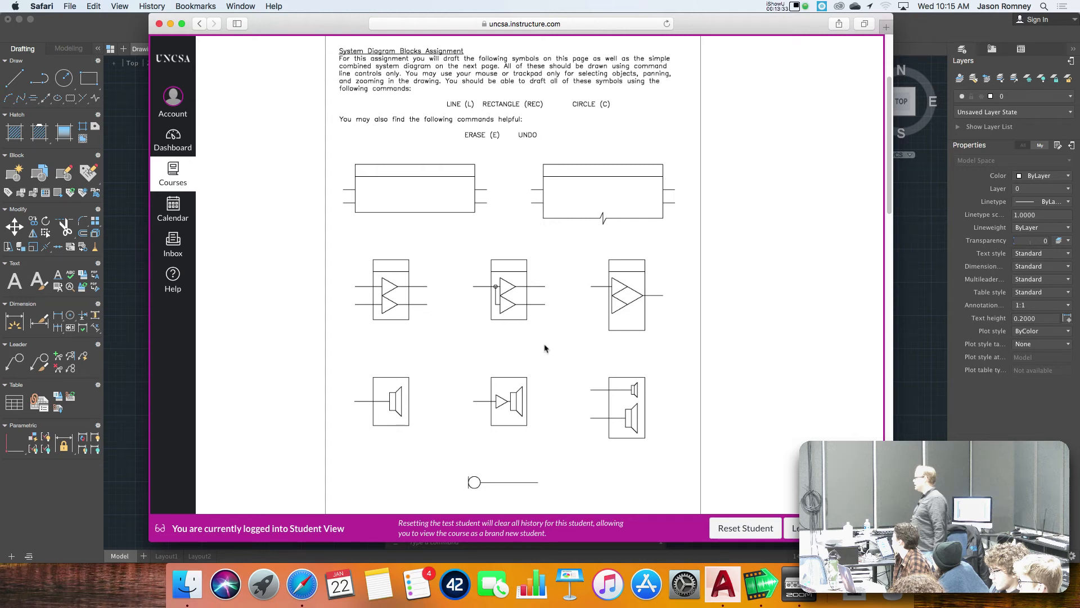
scroll(543, 335, up, 2)
scroll(543, 334, down, 8)
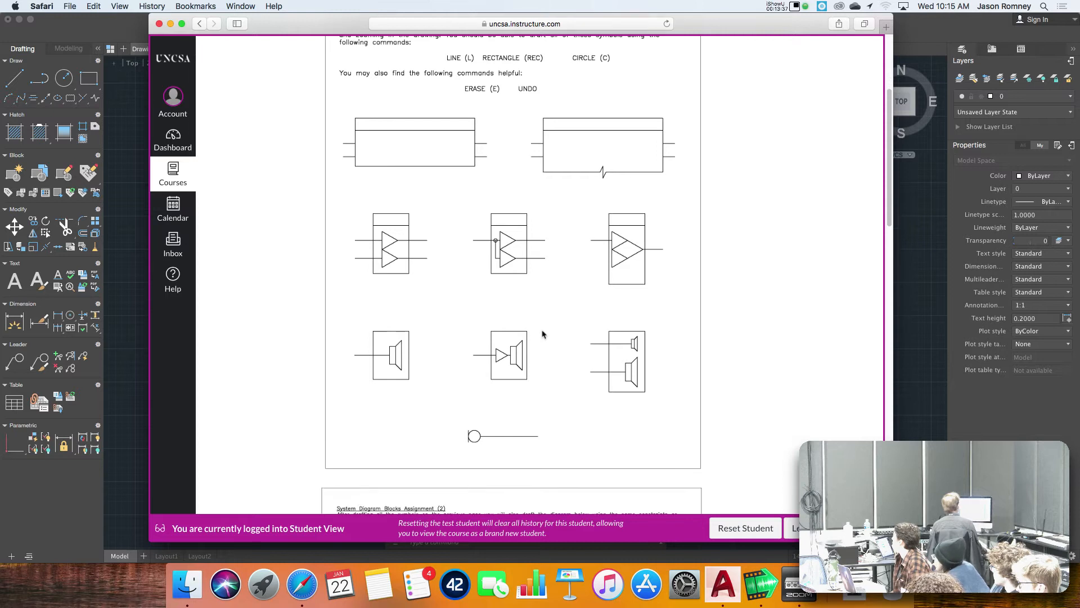
scroll(543, 334, down, 6)
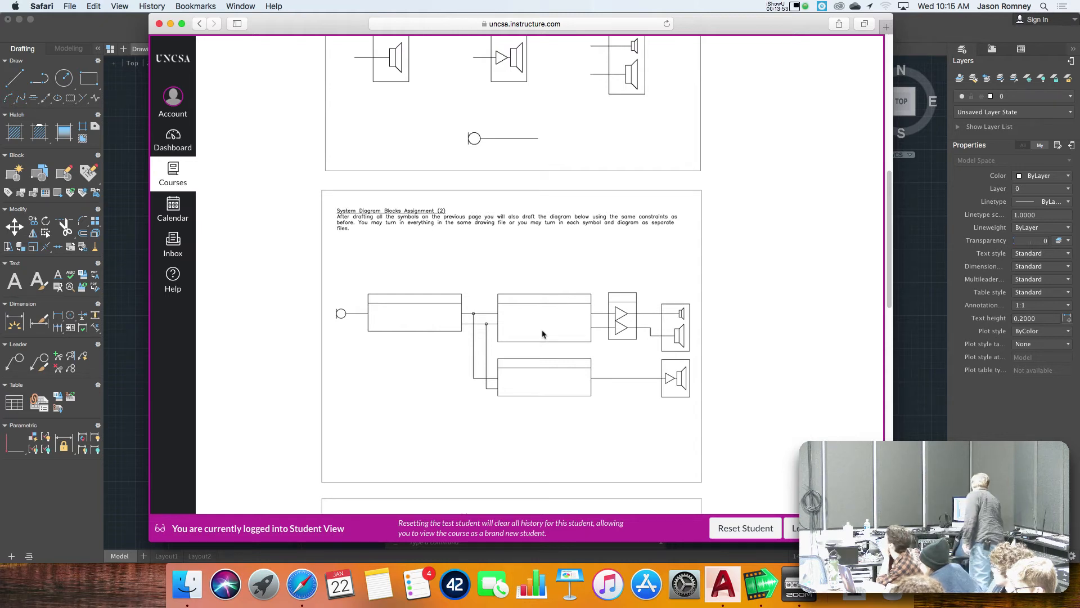
scroll(539, 330, down, 10)
scroll(539, 330, up, 3)
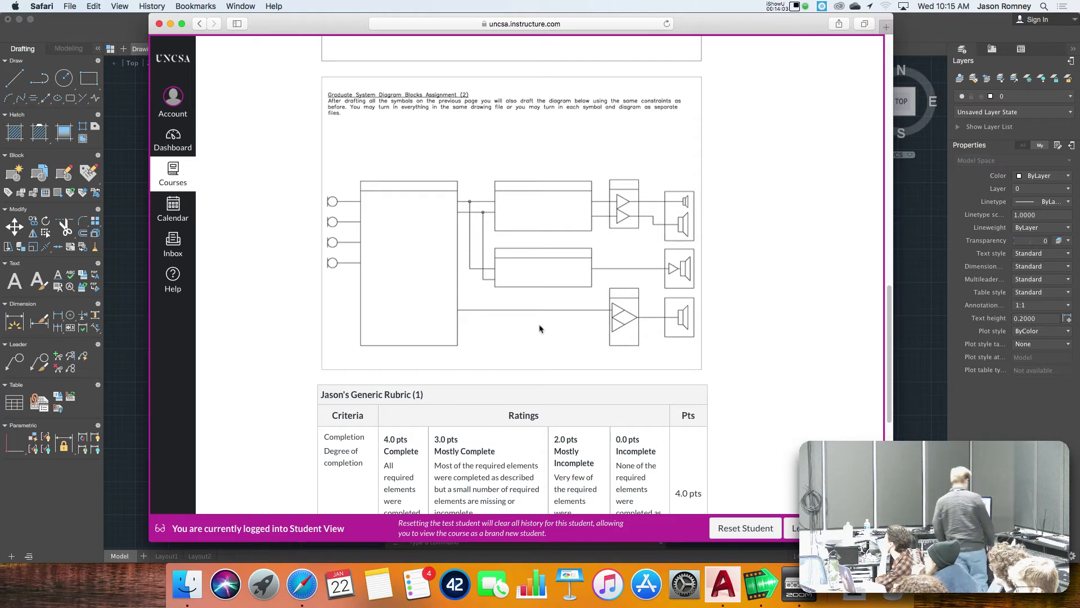
scroll(539, 329, up, 10)
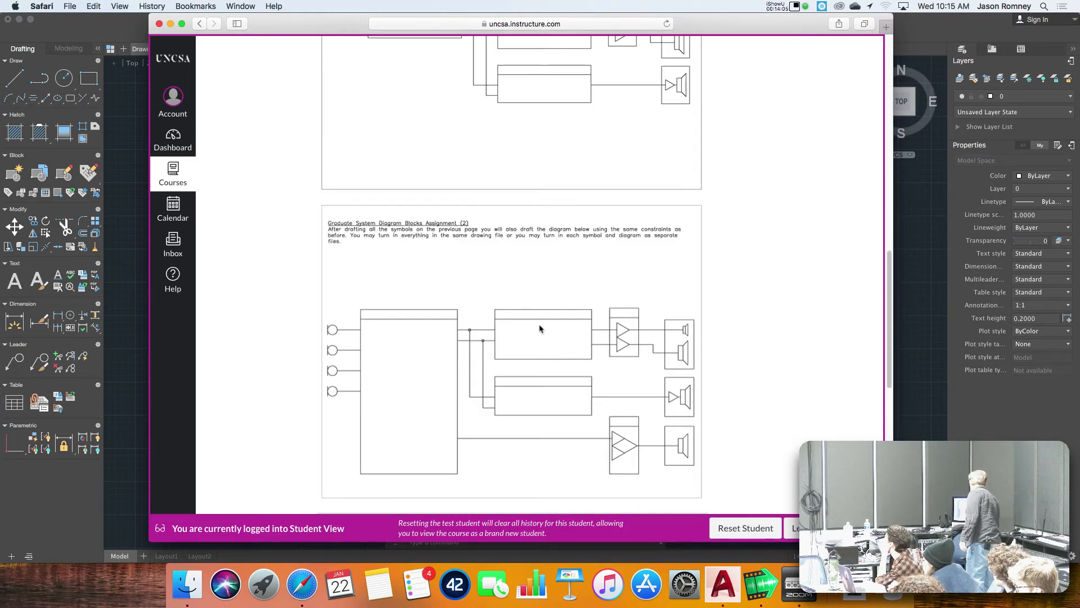
scroll(539, 328, up, 5)
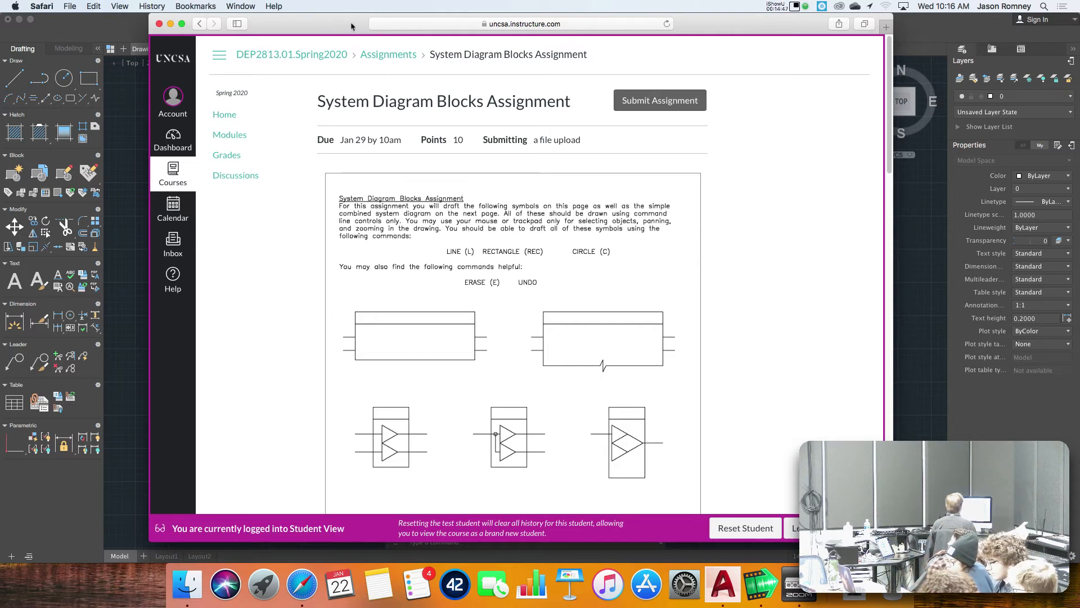
Move the Safari window aside, switch back to AutoCAD and narrow its window so the assignment shows beside the drawing.
drag(351, 26, 904, 26)
click(703, 24)
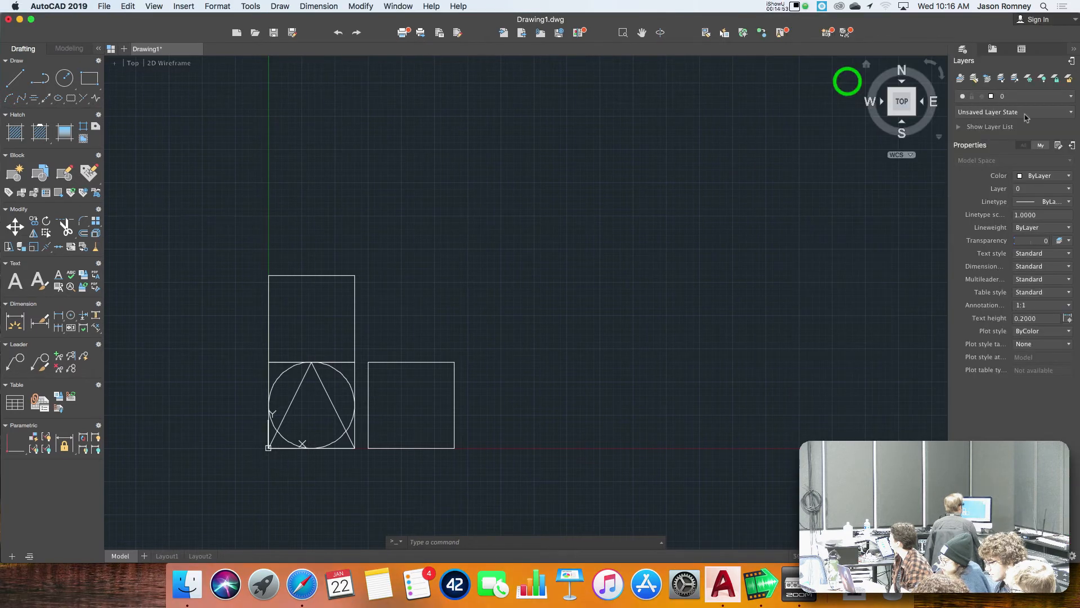
mouse_move(1004, 134)
mouse_down()
mouse_move(1007, 120)
mouse_move(902, 125)
mouse_move(919, 124)
mouse_up()
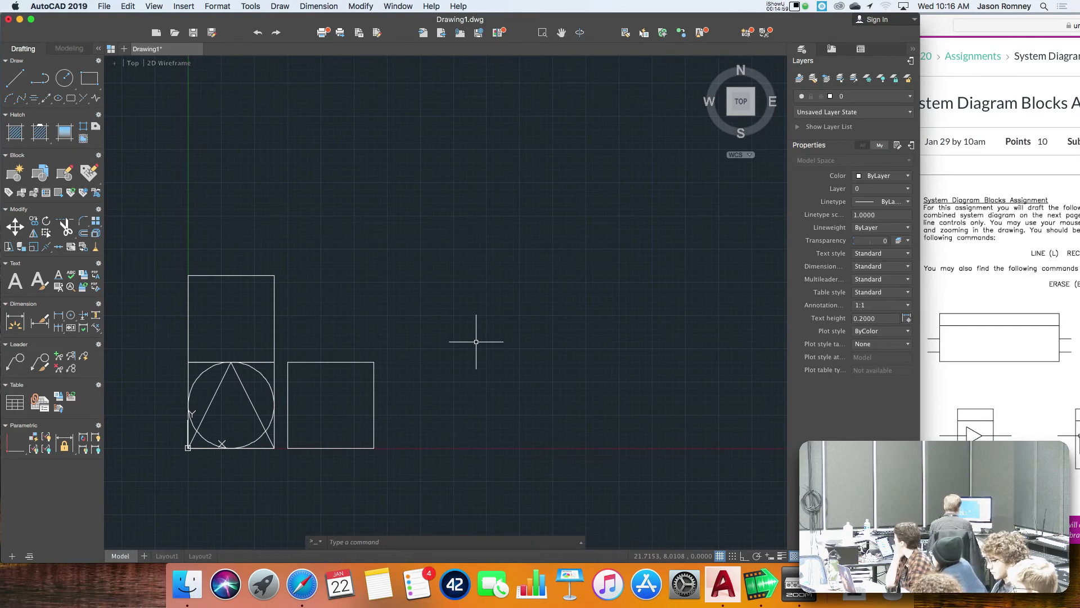
Select all objects in the drawing with the Select command's all option and erase them.
text(se)
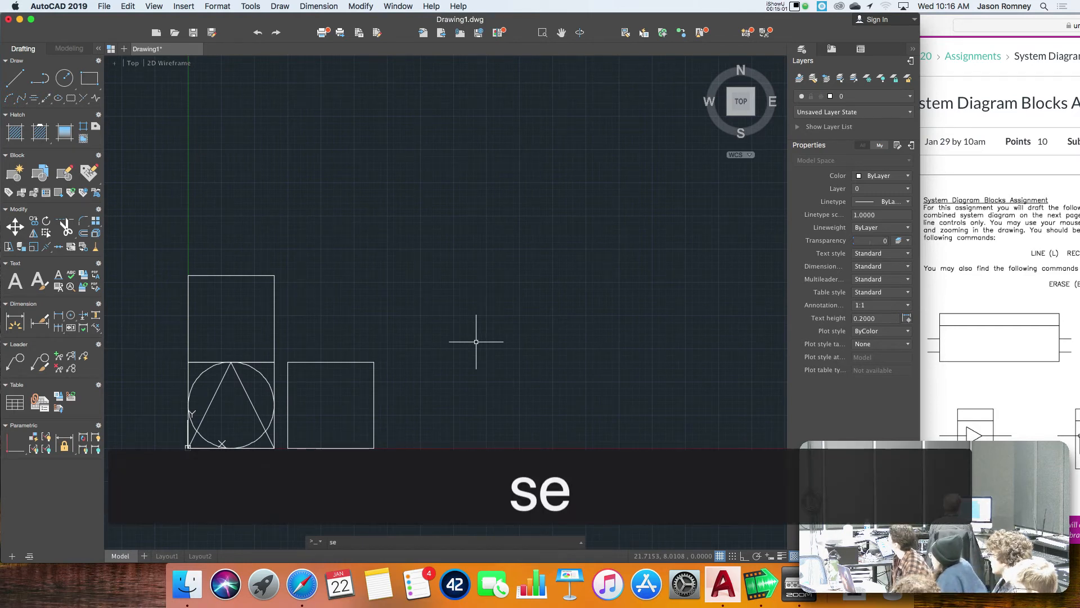
text(l)
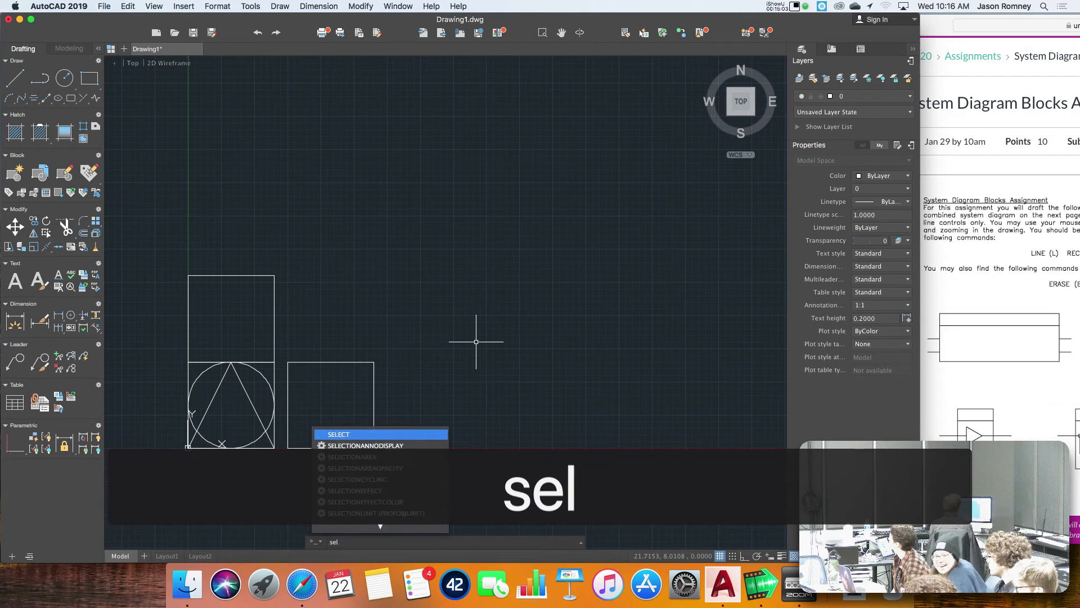
key(Return)
text(all)
key(Return)
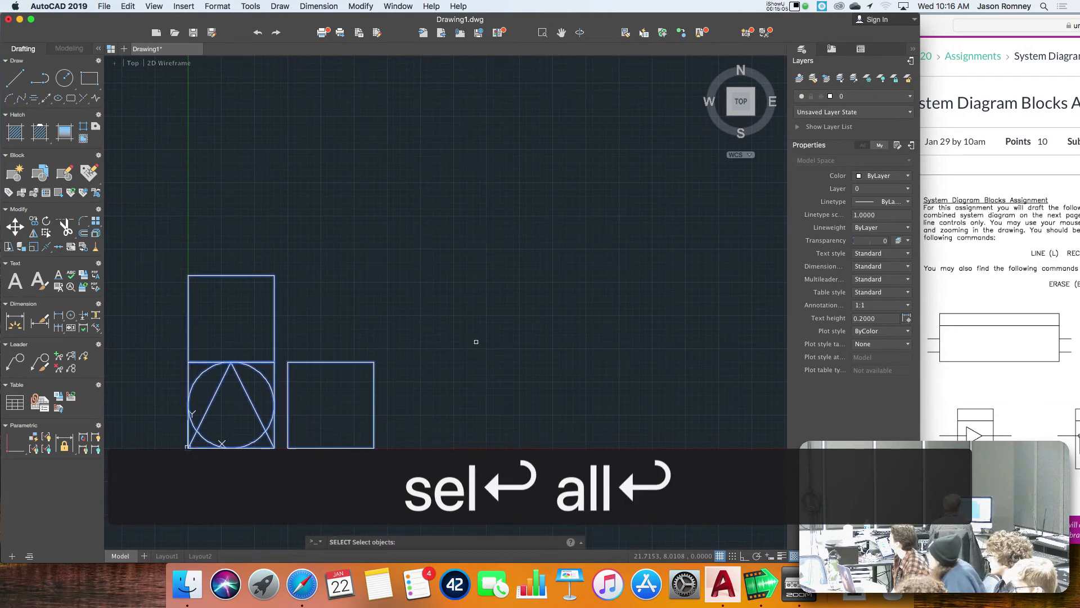
key(Return)
text(e)
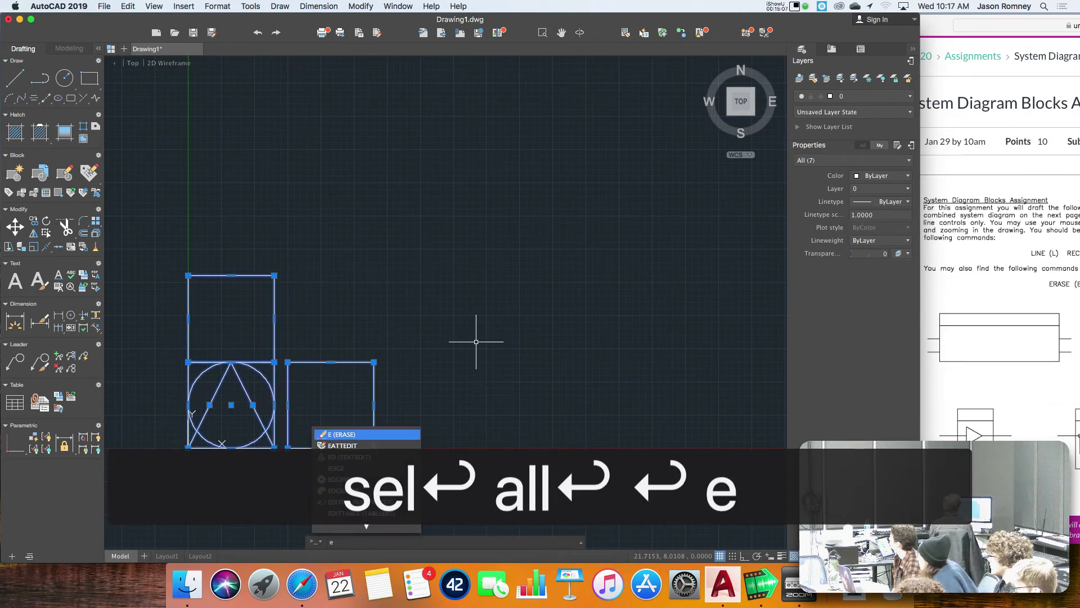
key(Return)
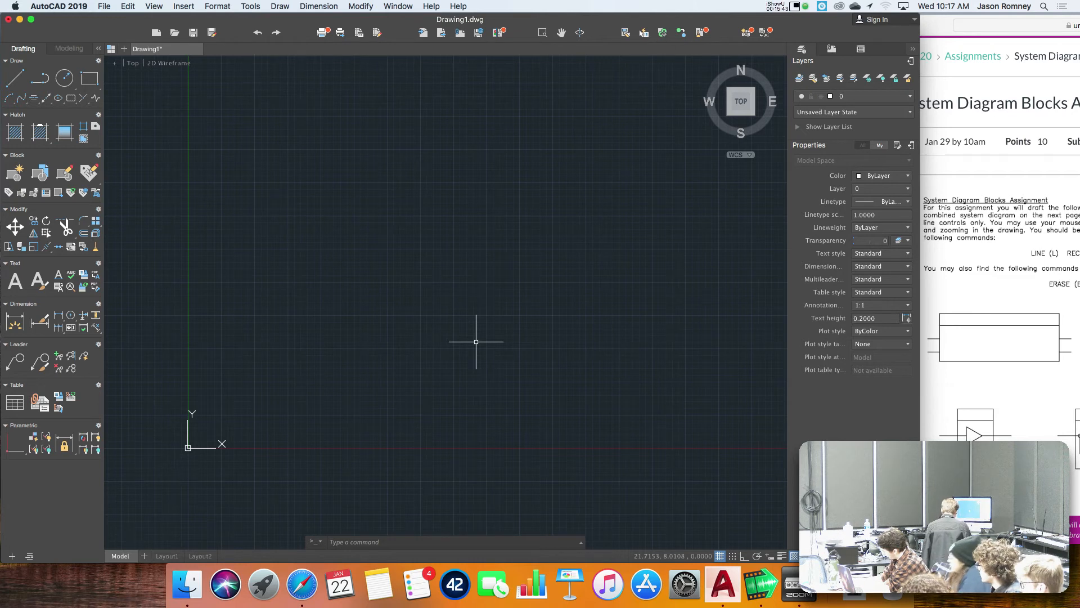
Draw a rectangle from the origin 0,0 to the opposite corner 2.5,1.
text(rec)
key(Return)
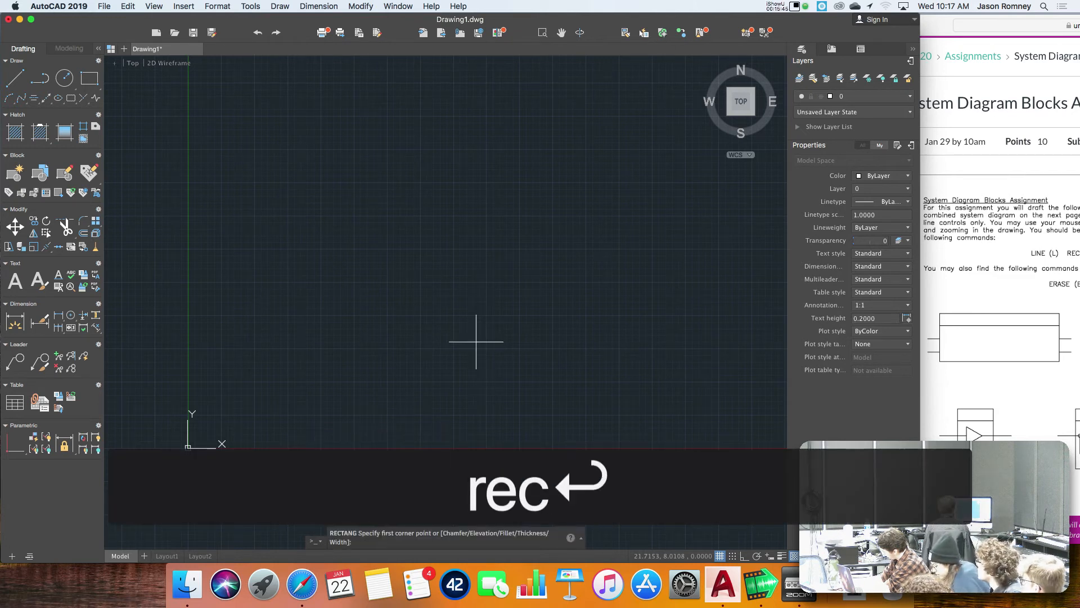
text(0,0)
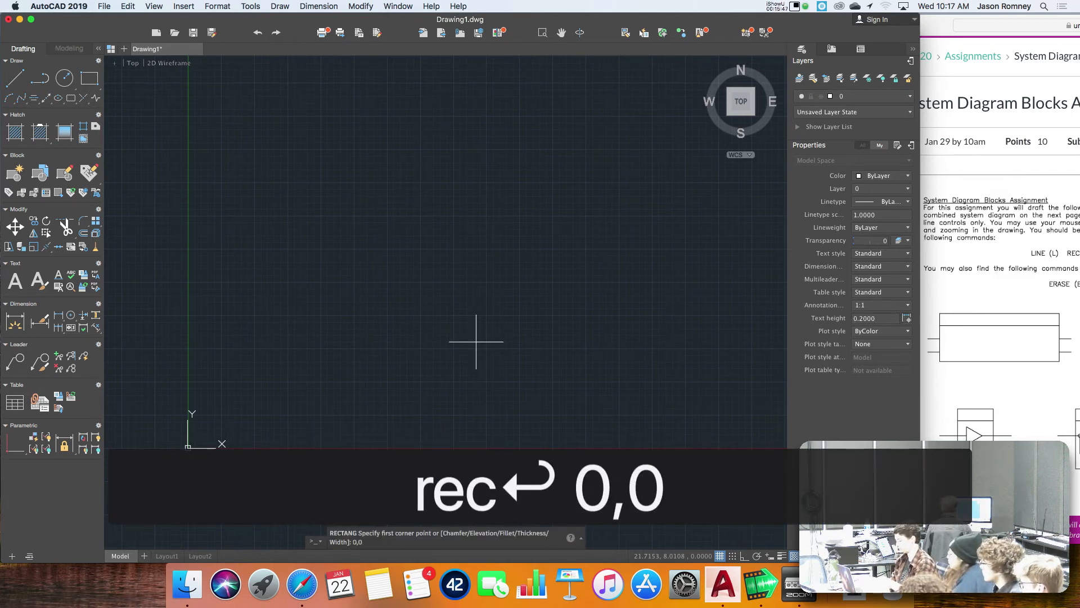
key(Return)
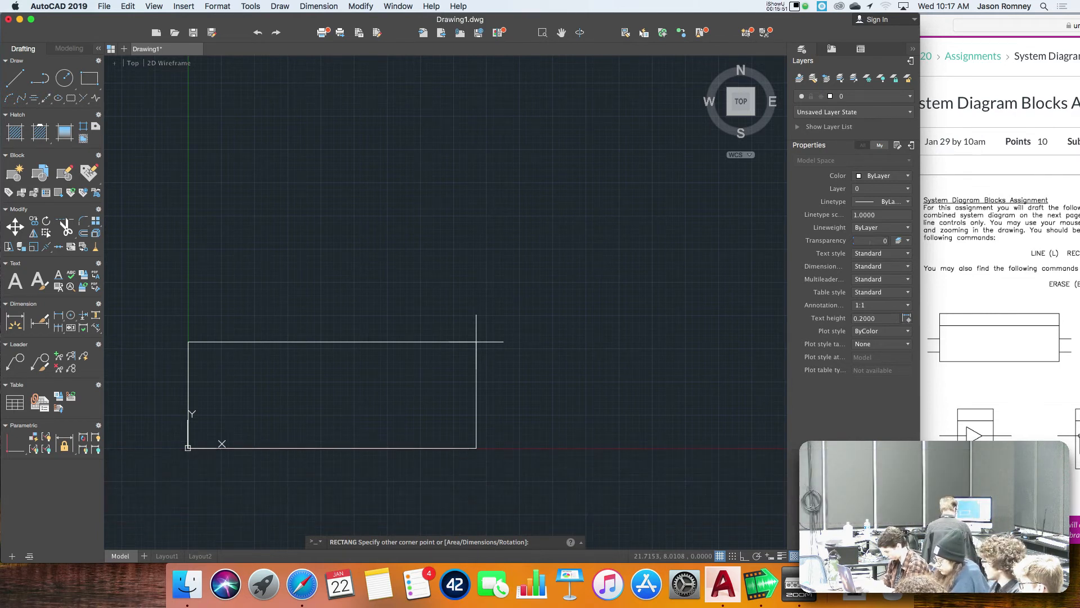
text(2.5)
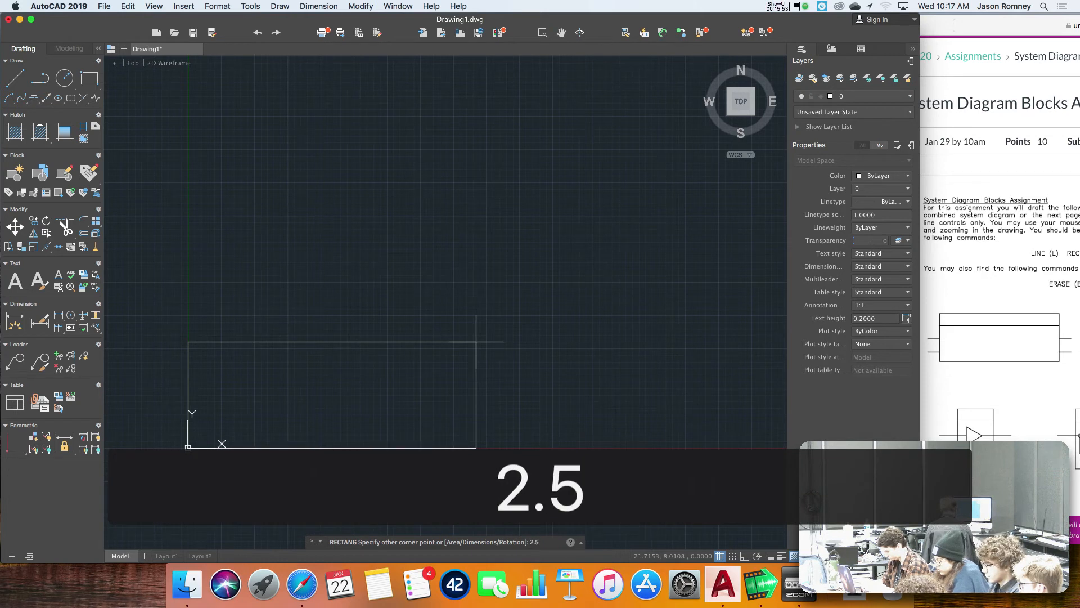
text(,1)
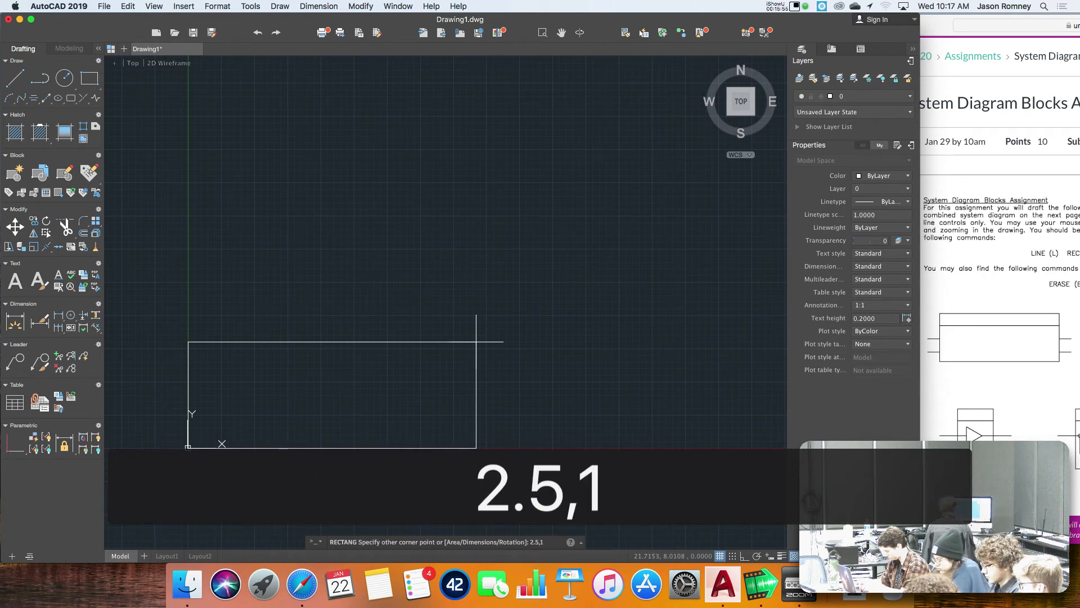
key(Return)
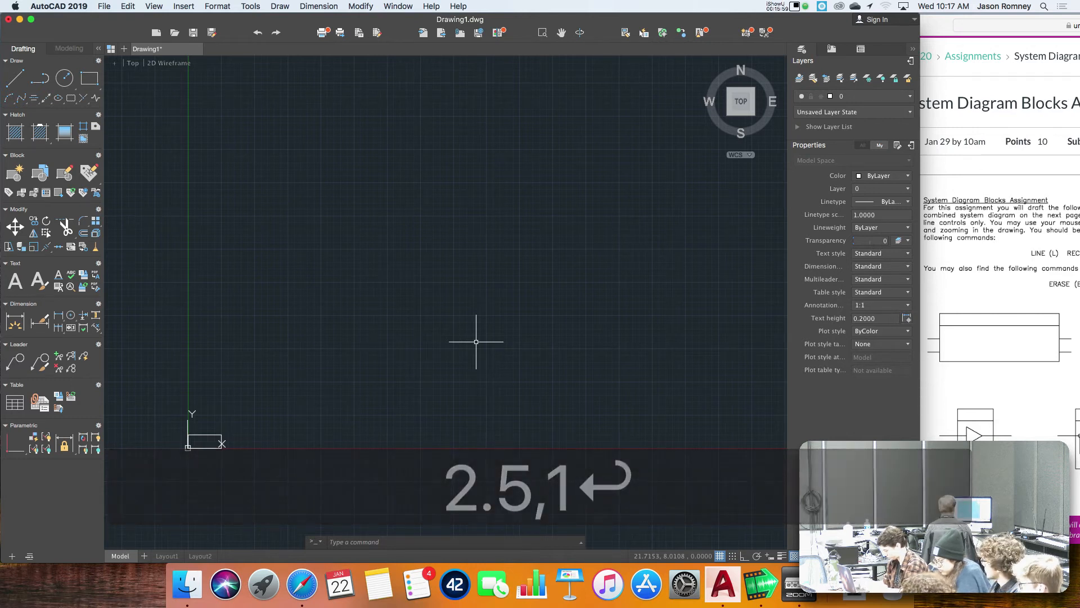
Draw a horizontal divider line across the rectangle from 0,0.75 to 2.5,0.75.
text(zoom)
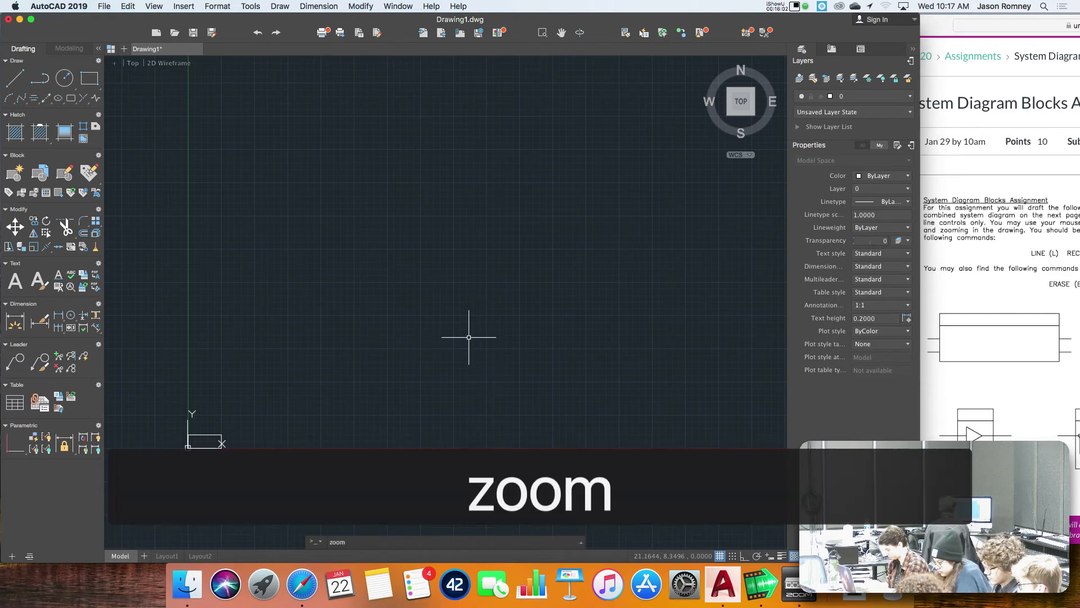
key(Return)
click(155, 395)
click(255, 491)
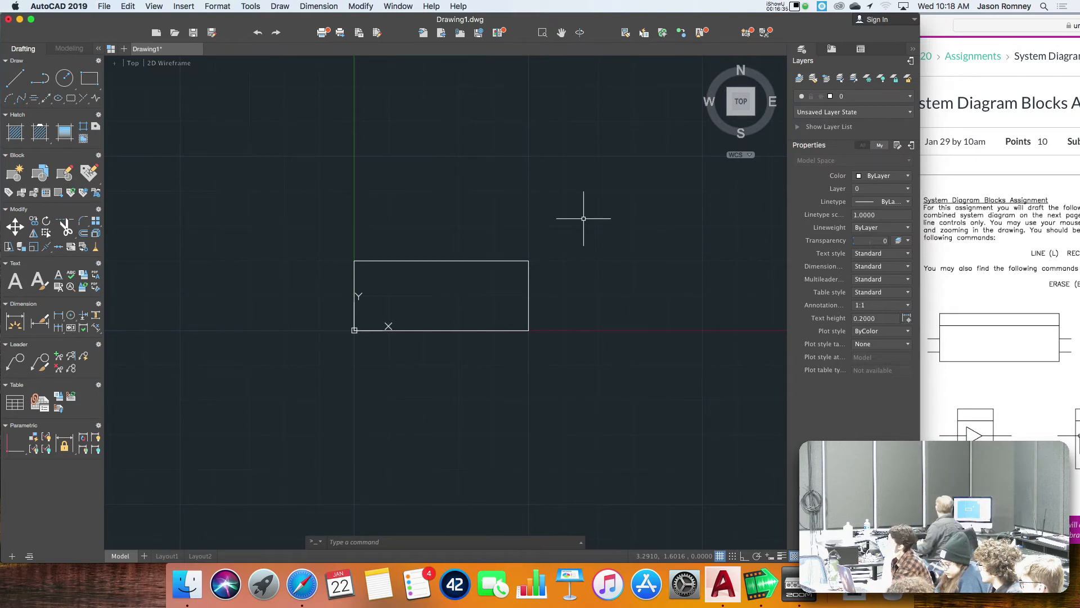
text(l)
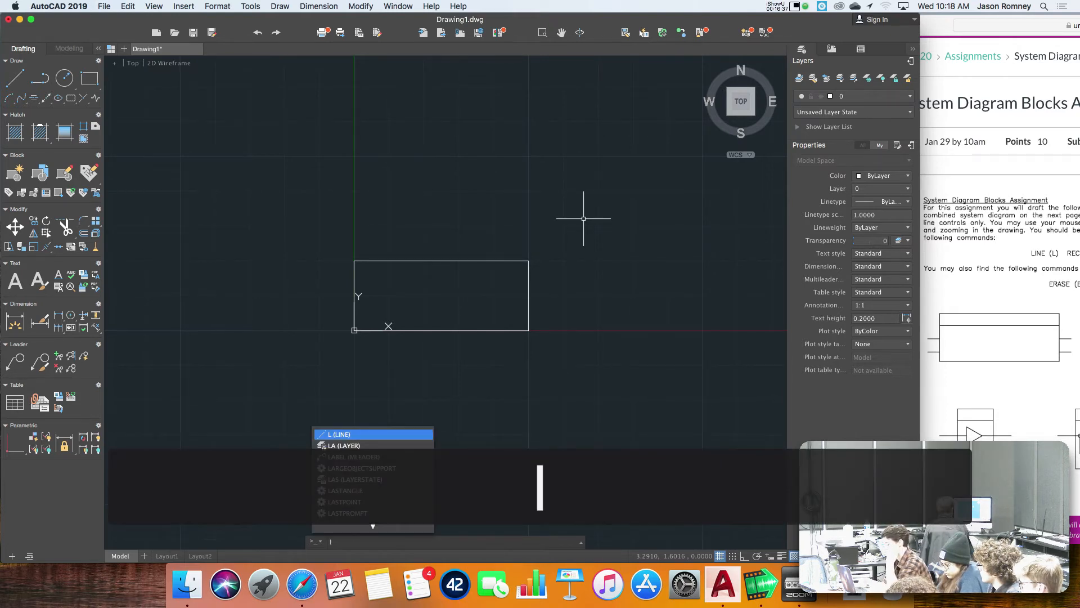
key(Return)
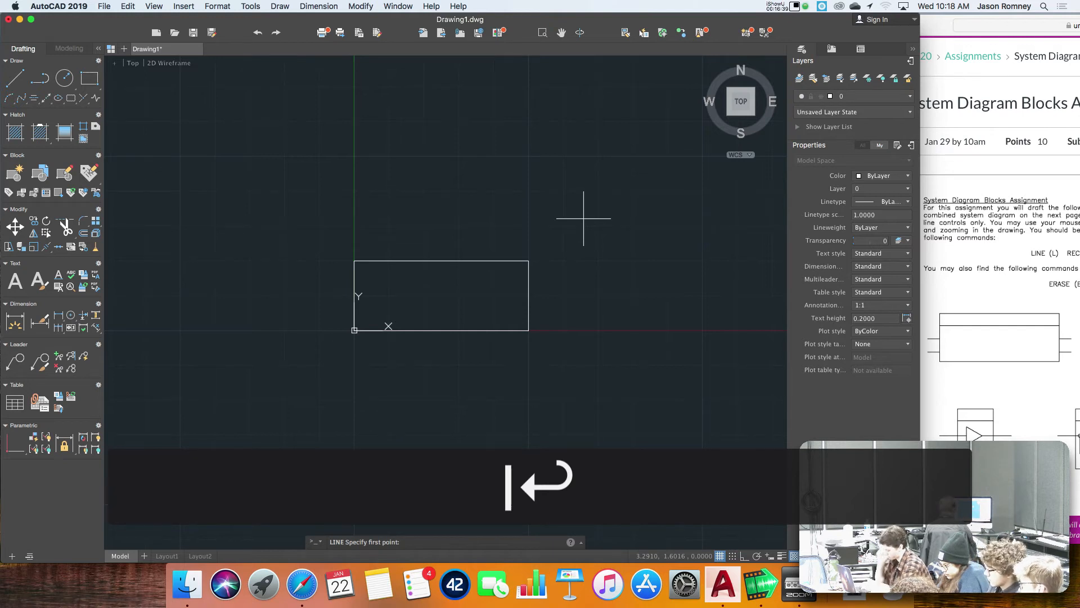
text(0)
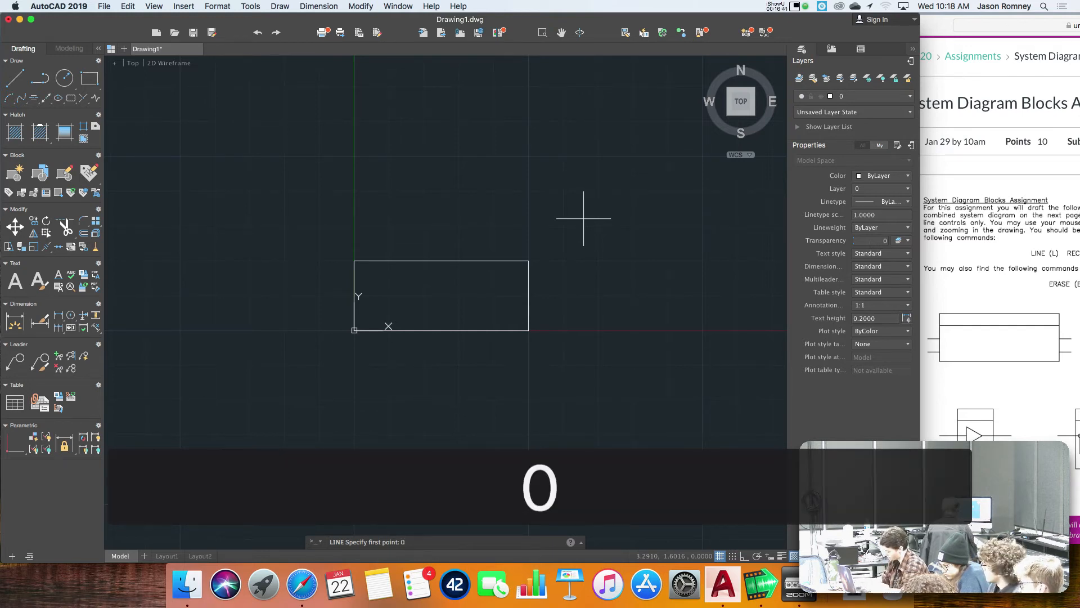
text(,)
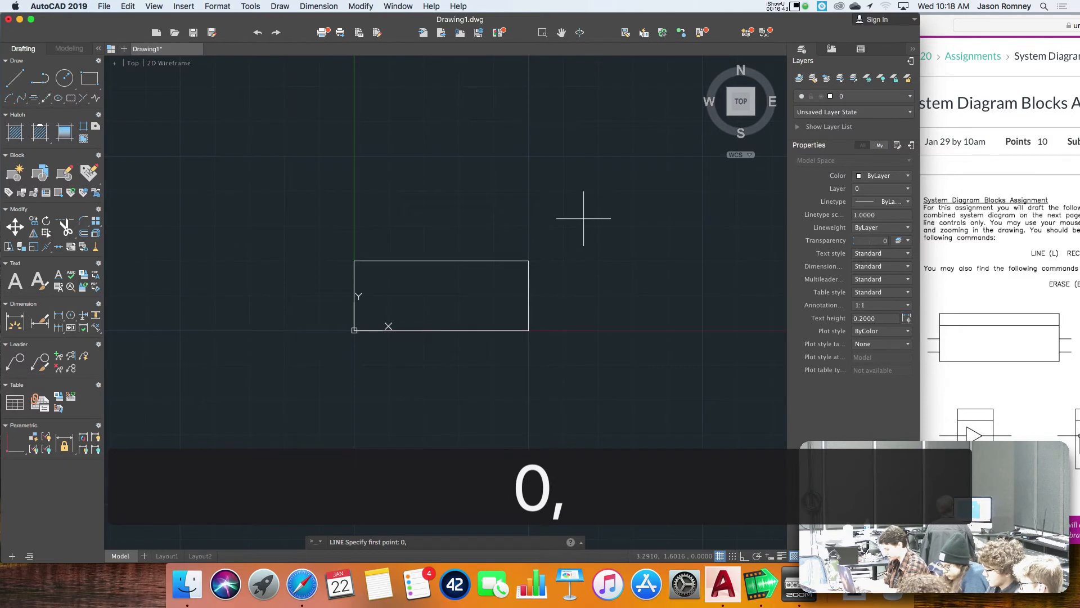
text(0.75)
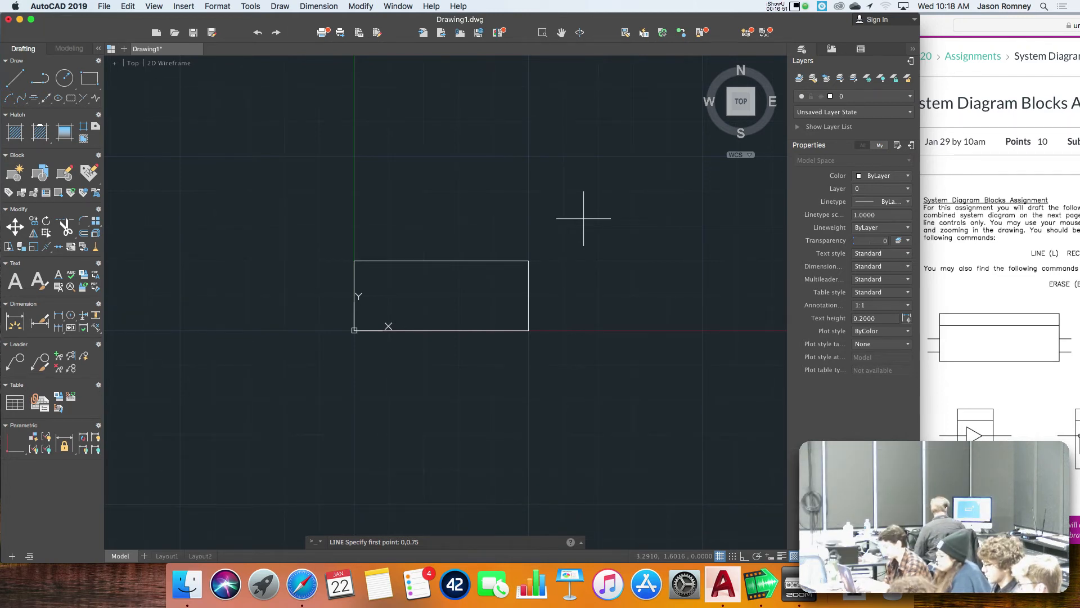
key(Return)
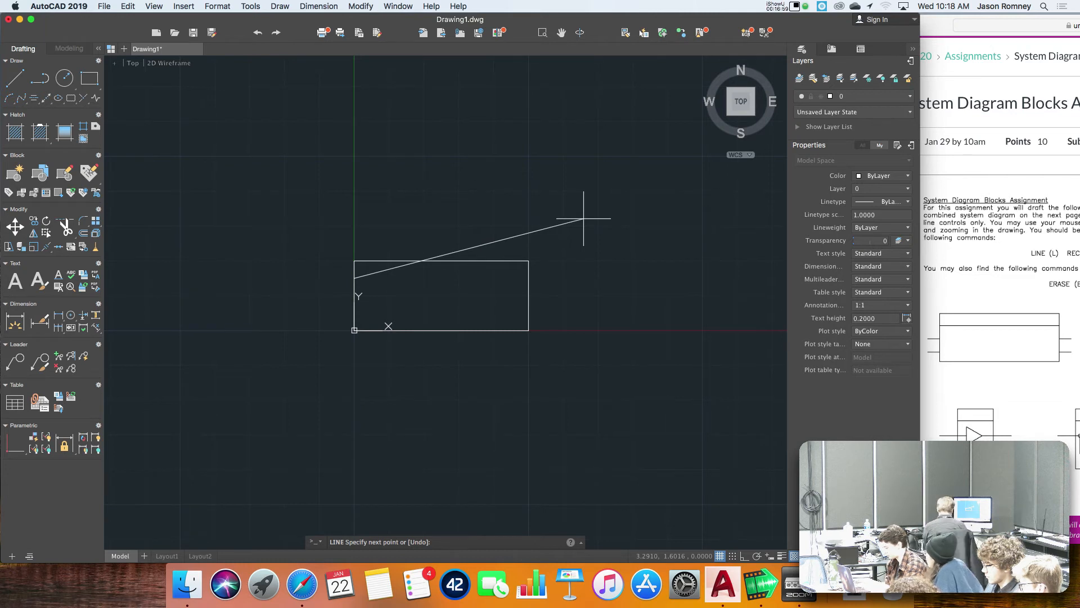
text(2.5)
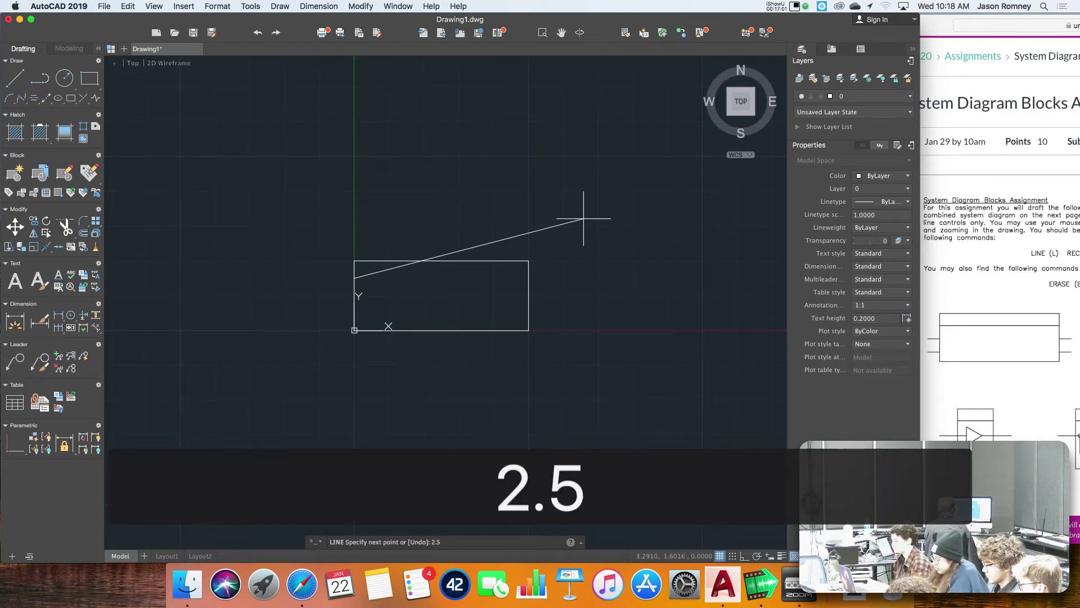
text(,)
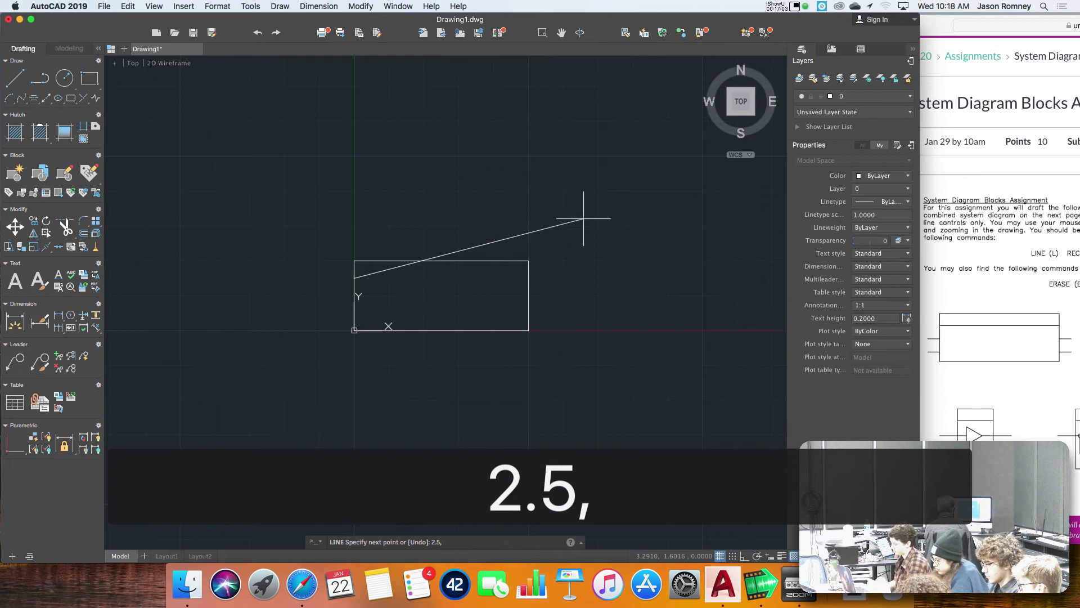
text(0.75)
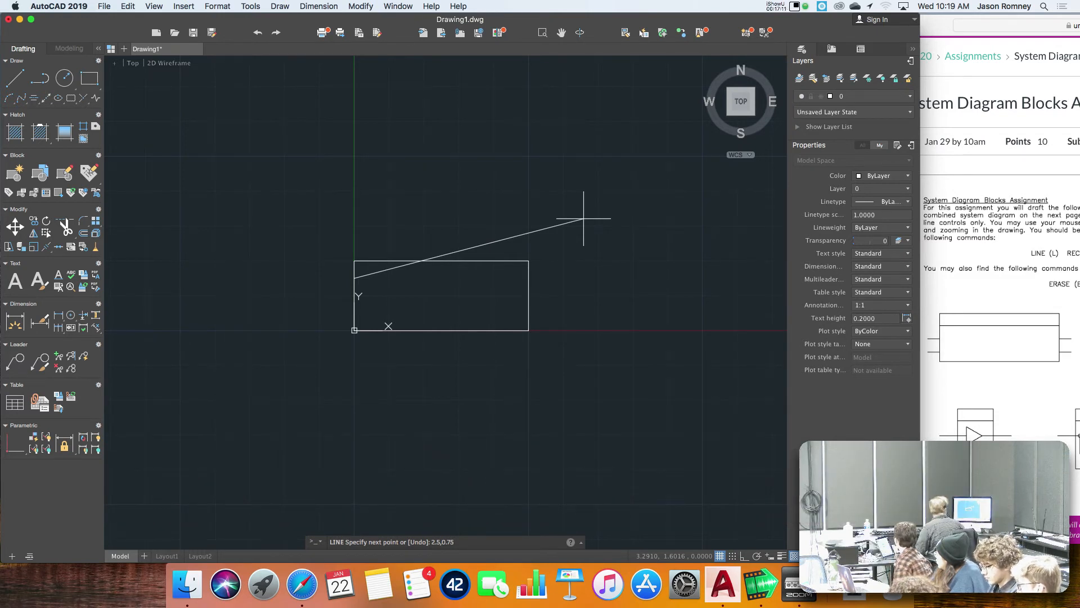
key(Return)
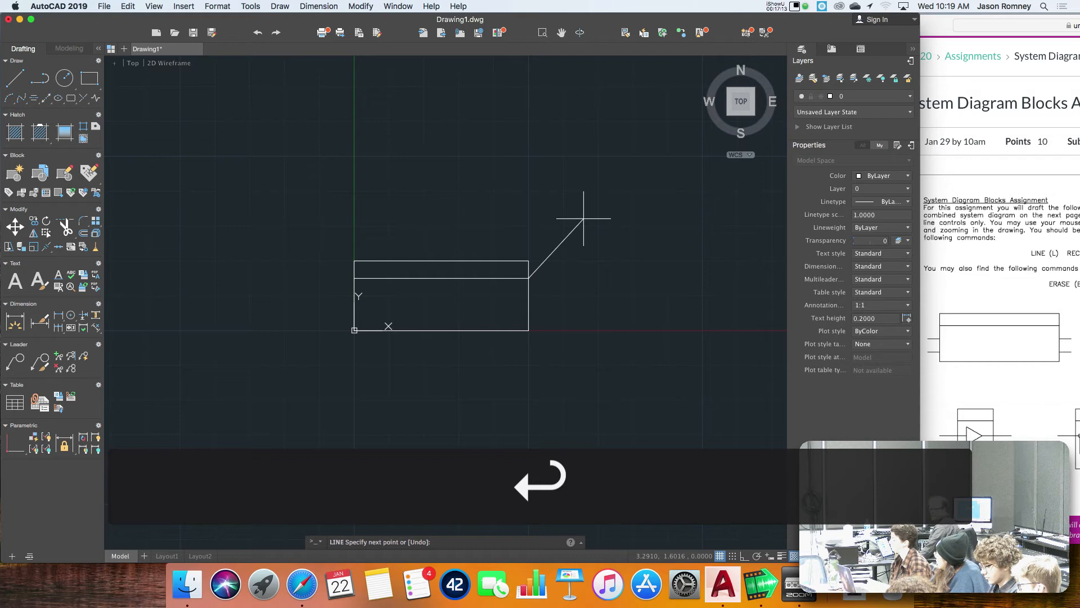
key(Return)
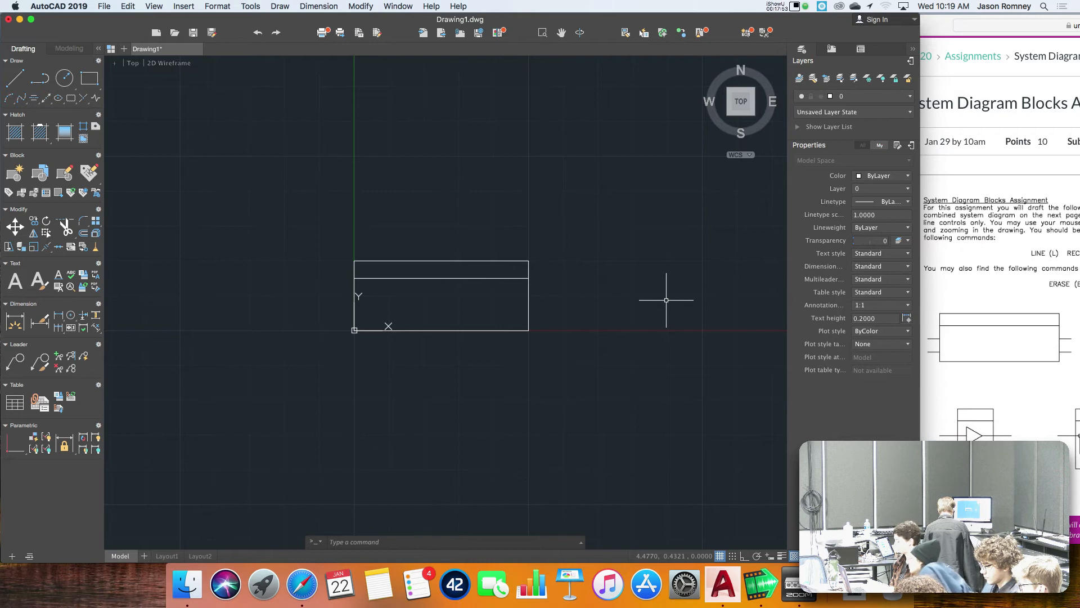
Draw the upper input line outward from the rectangle's left edge, from 0,0.5 to -0.25,0.5.
text(l)
key(Return)
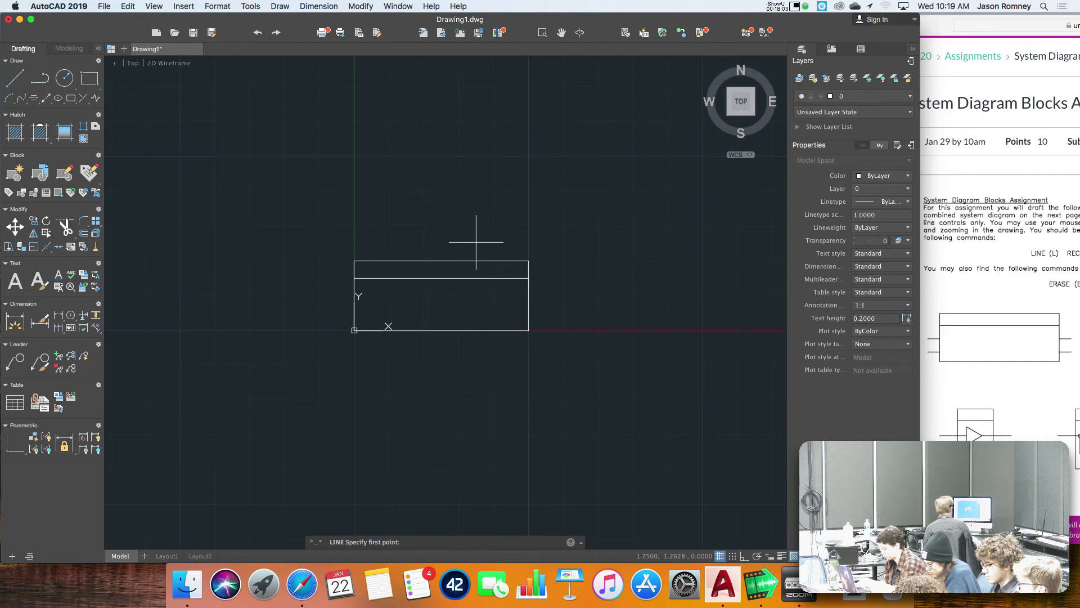
text(0,)
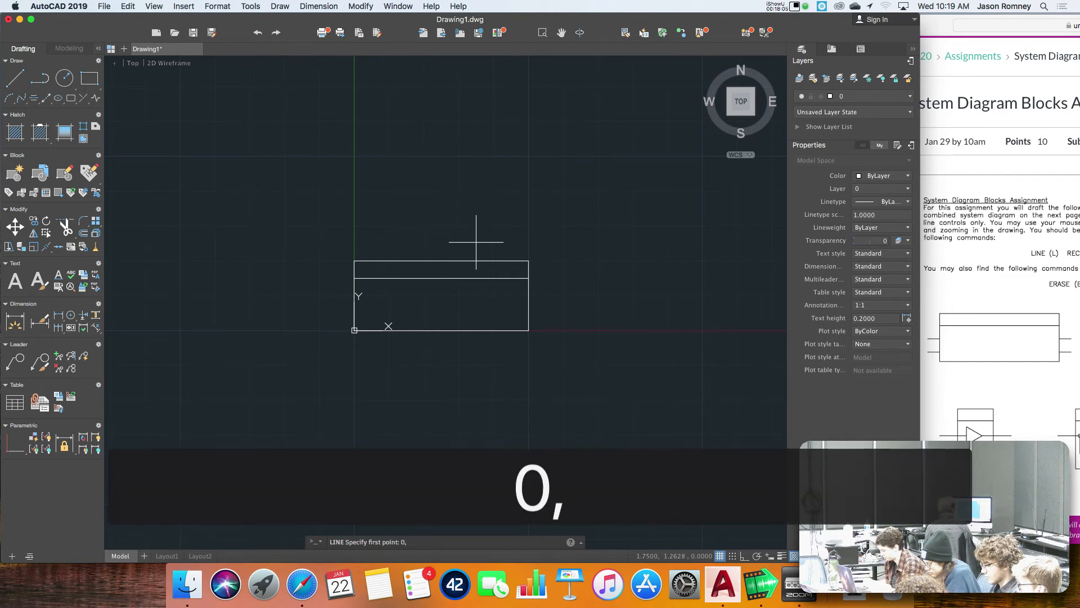
text(0.5)
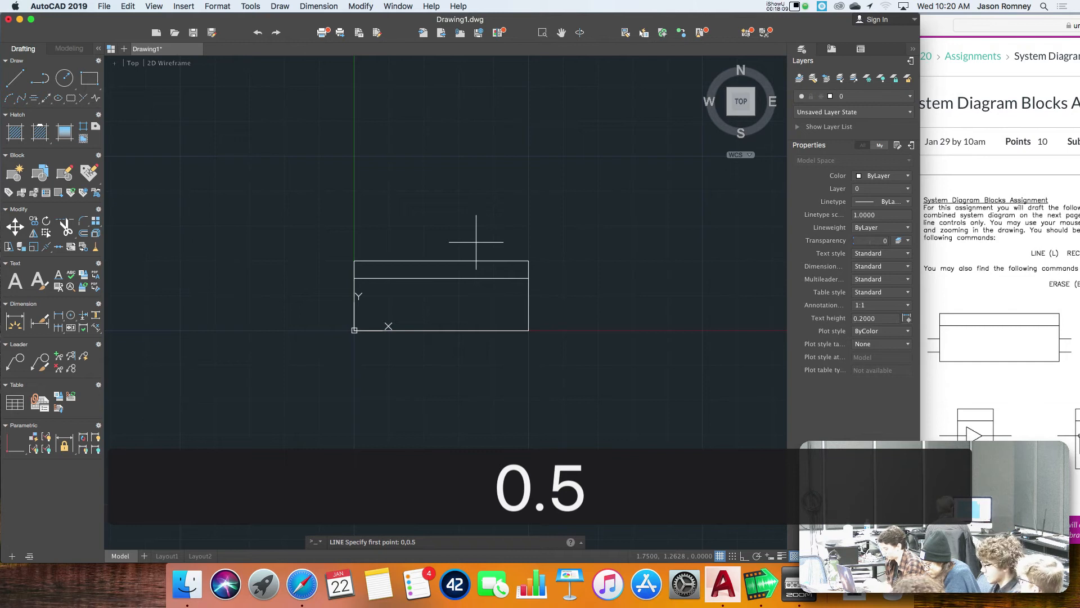
key(Return)
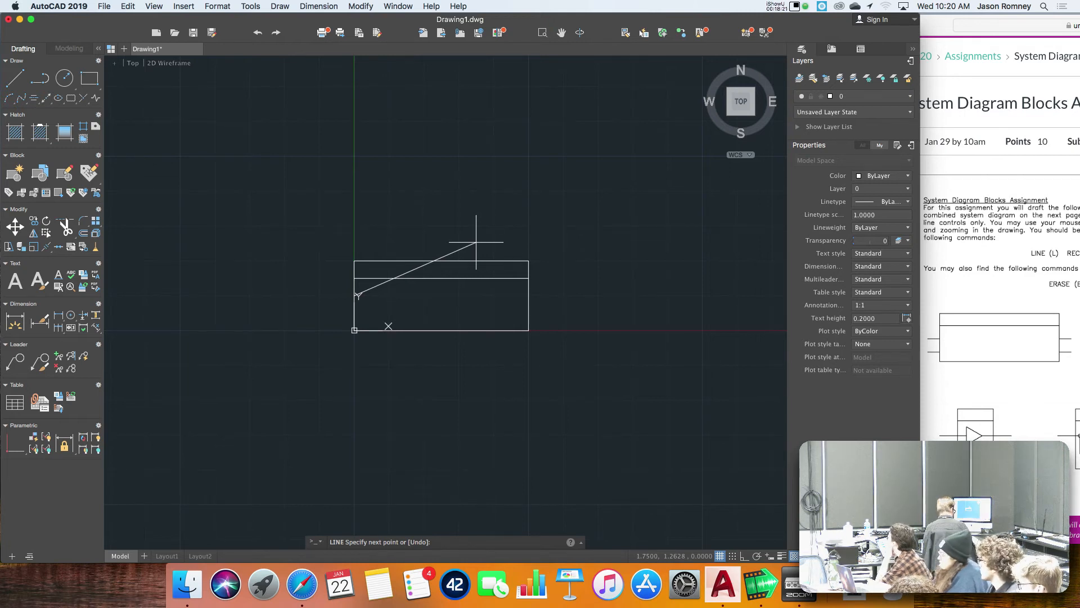
text(-)
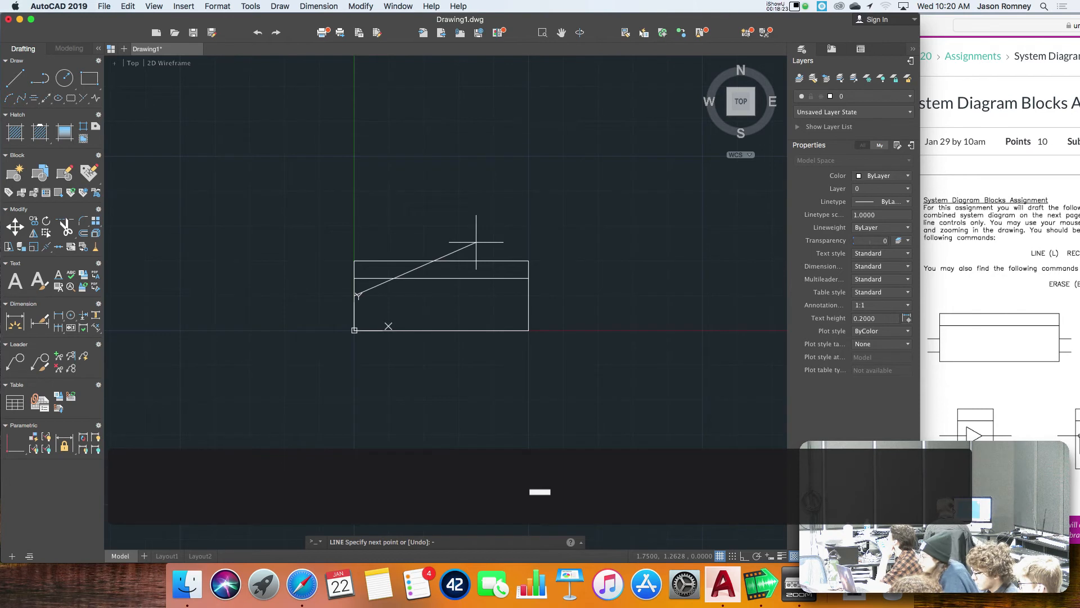
text(0.25)
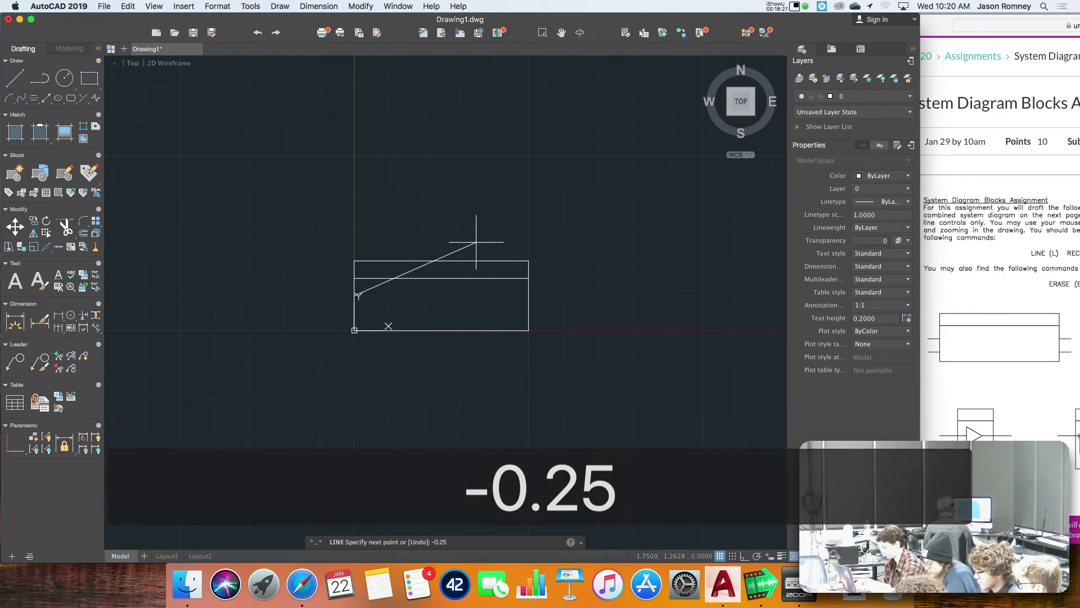
text(,0.5)
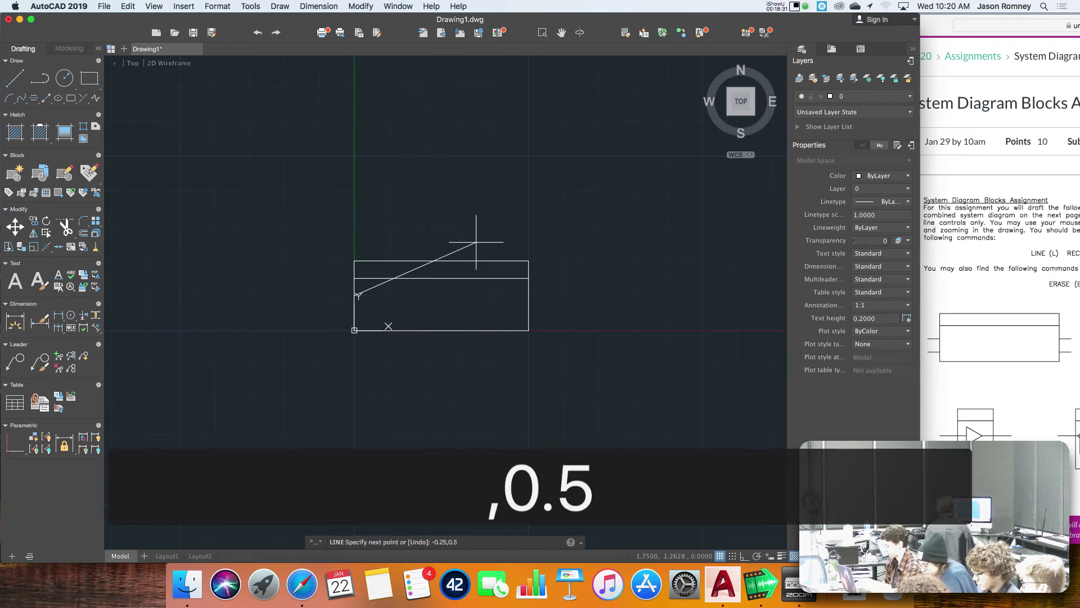
key(Return)
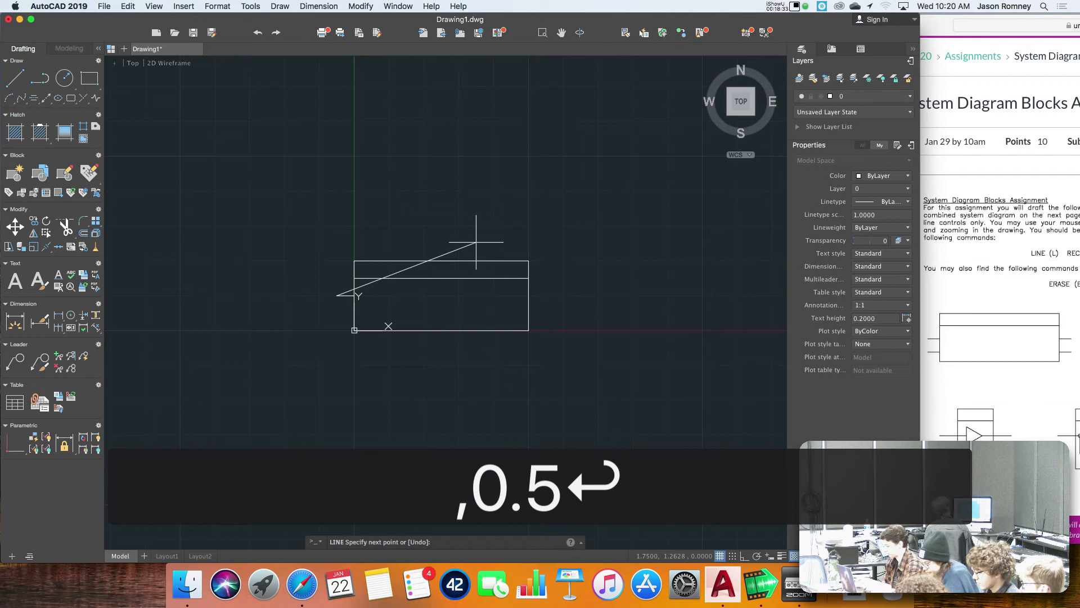
key(Return)
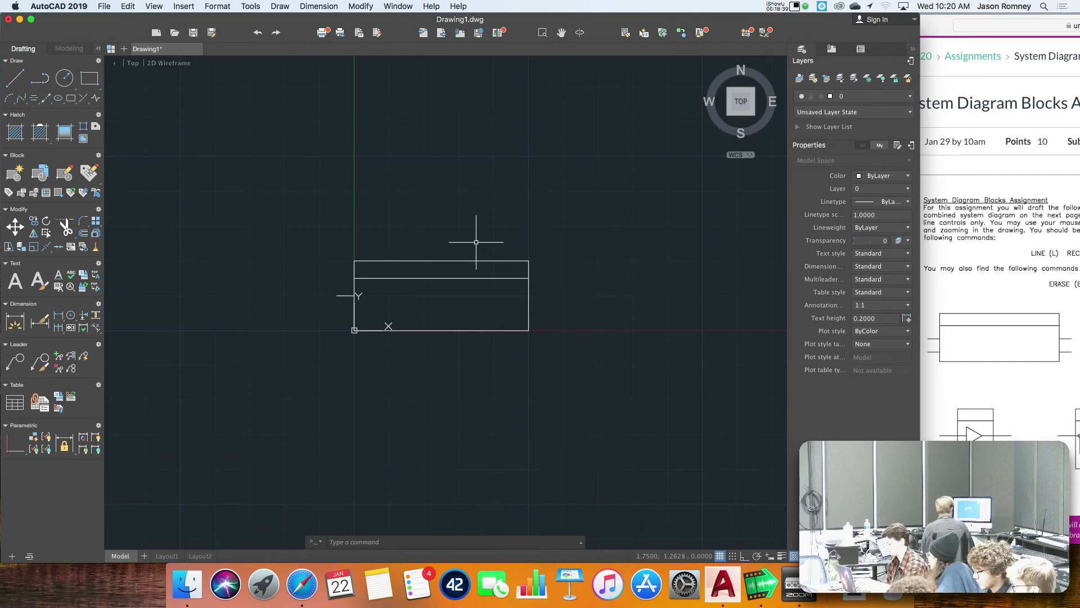
Draw the lower input line outward from the rectangle's left edge, from 0,0.25 to -0.25,0.25.
text(l)
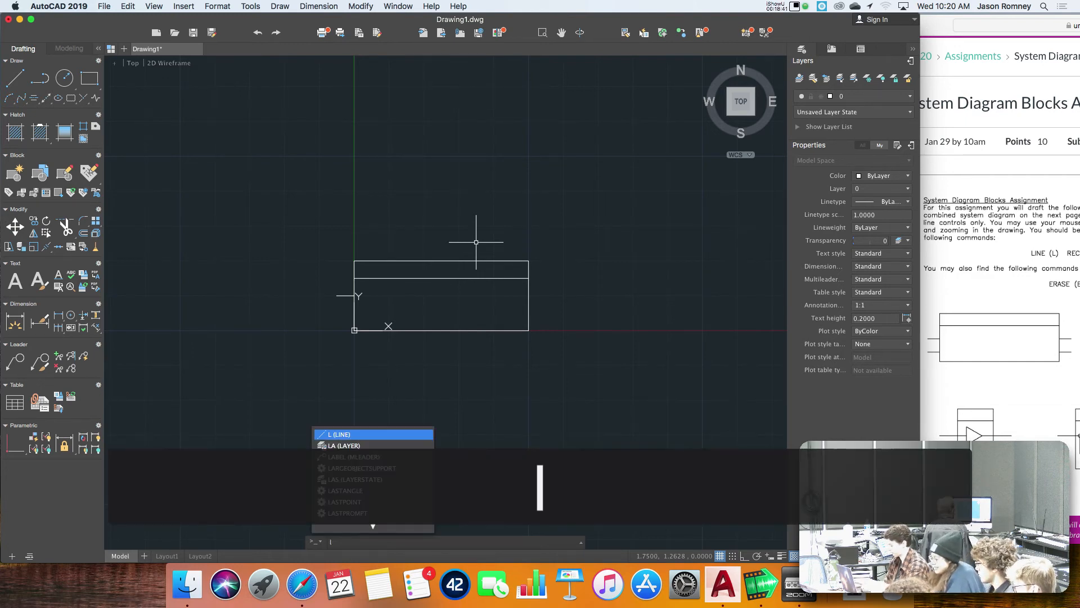
key(Return)
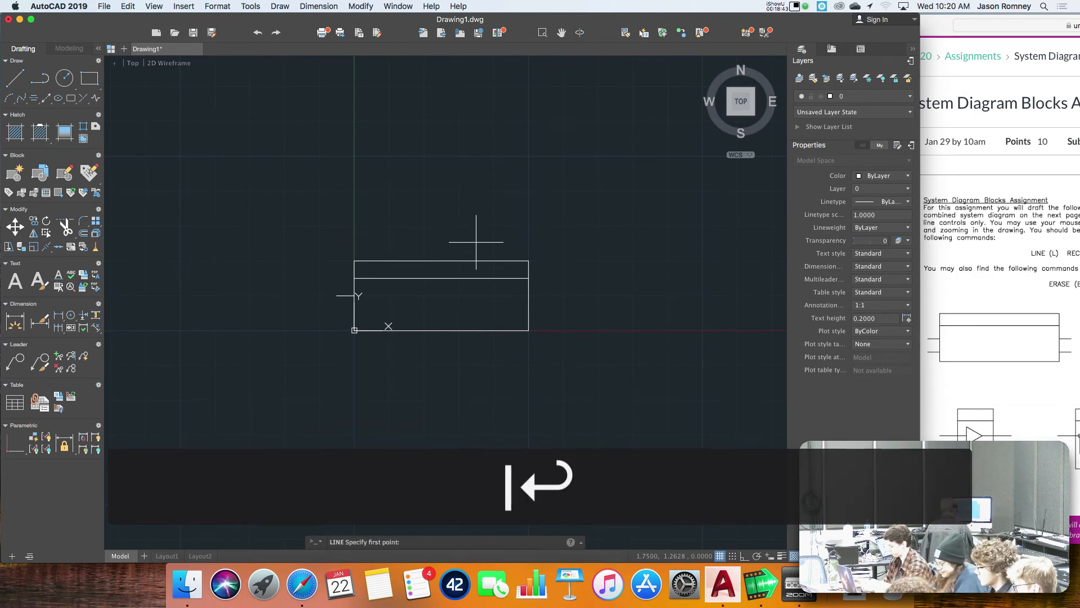
text(0,0.25)
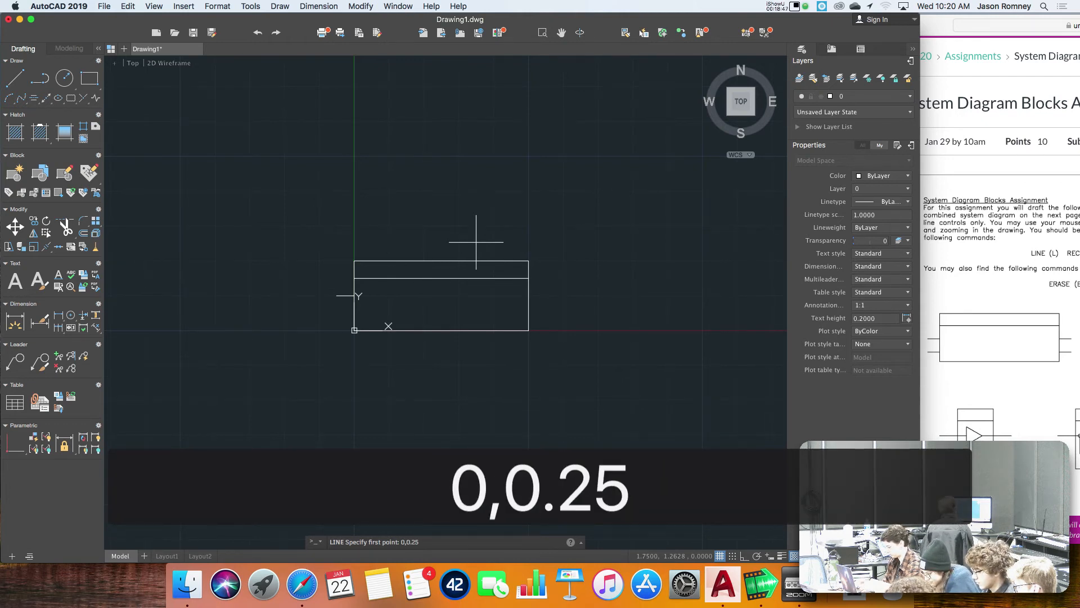
key(Return)
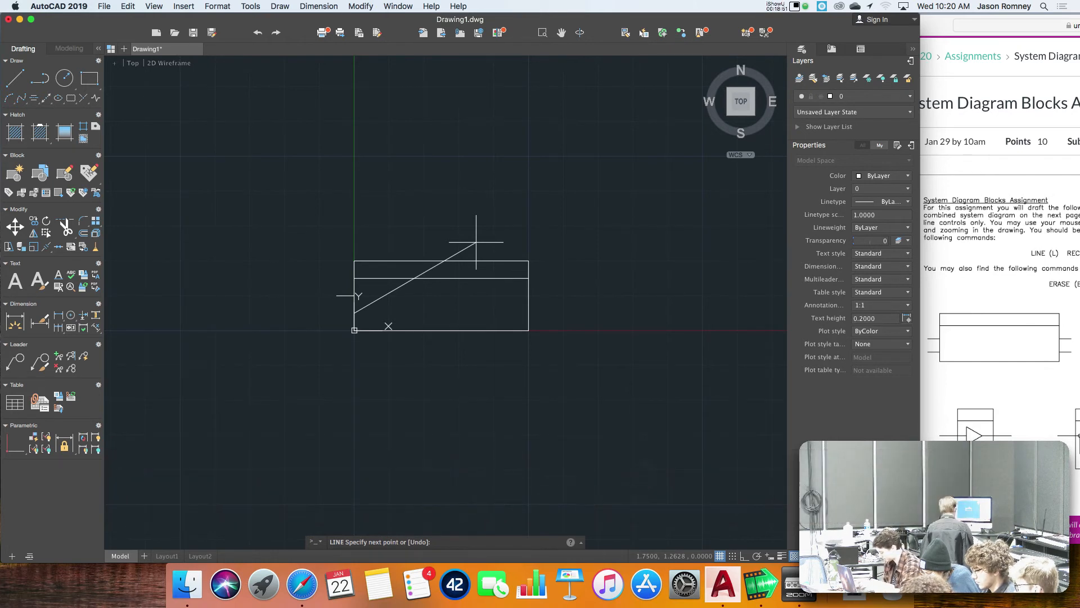
text(-.25)
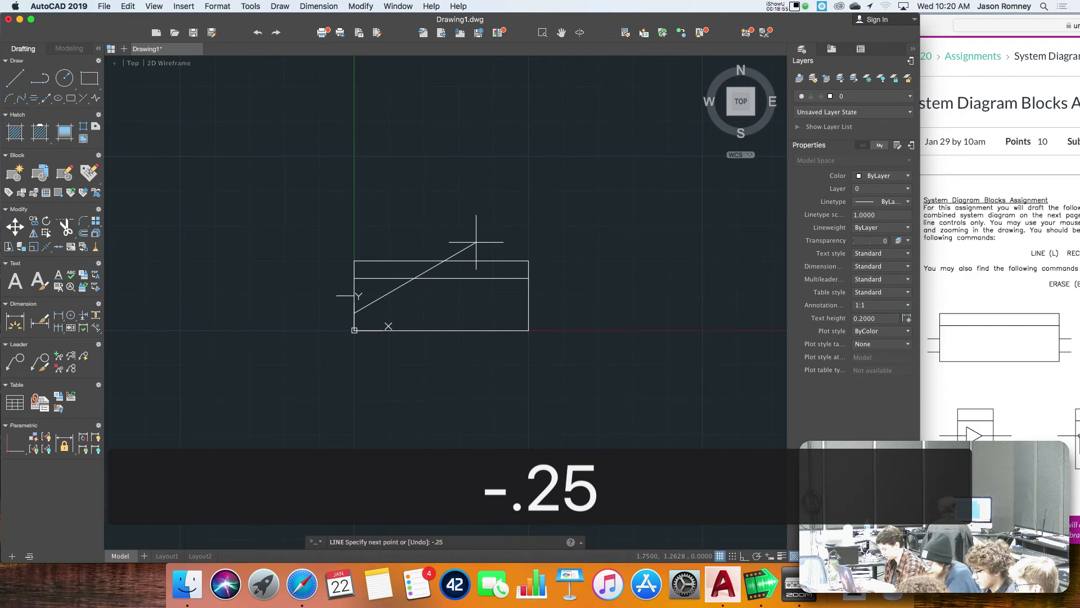
text(,)
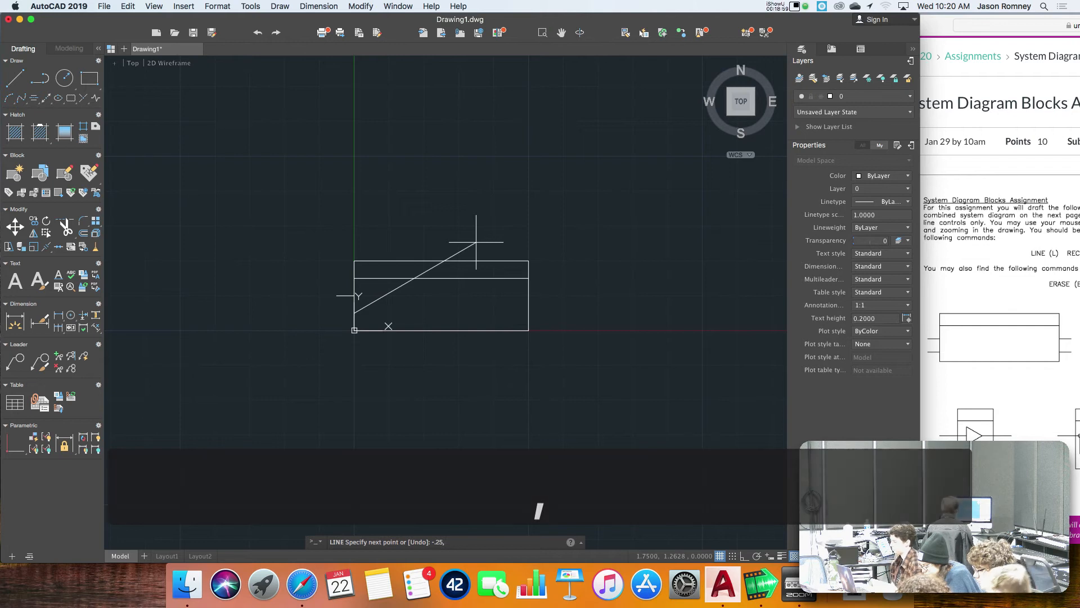
text(.25)
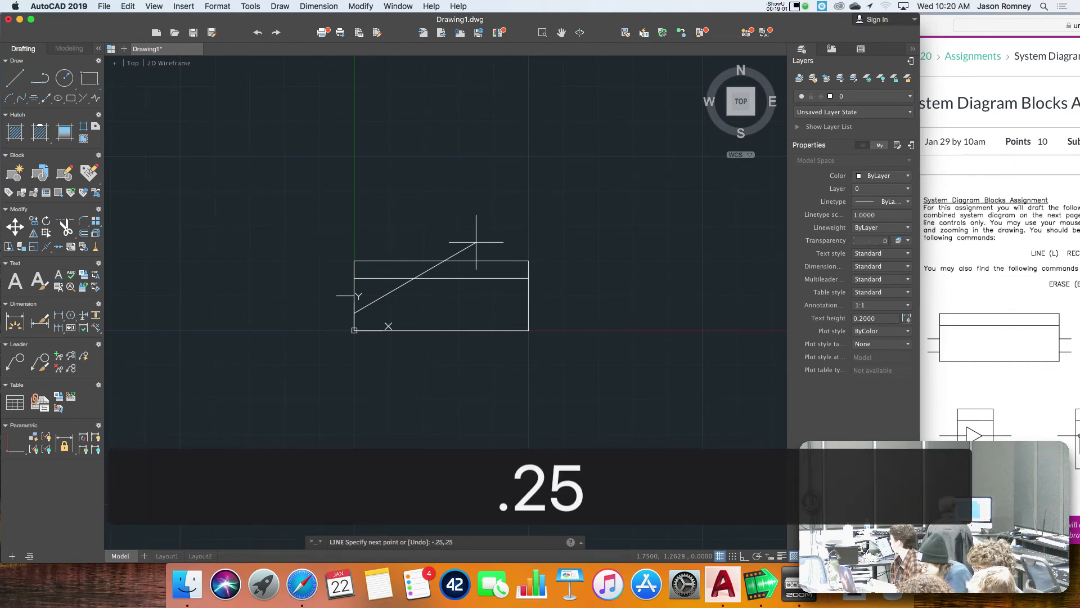
key(Return)
key(Return)
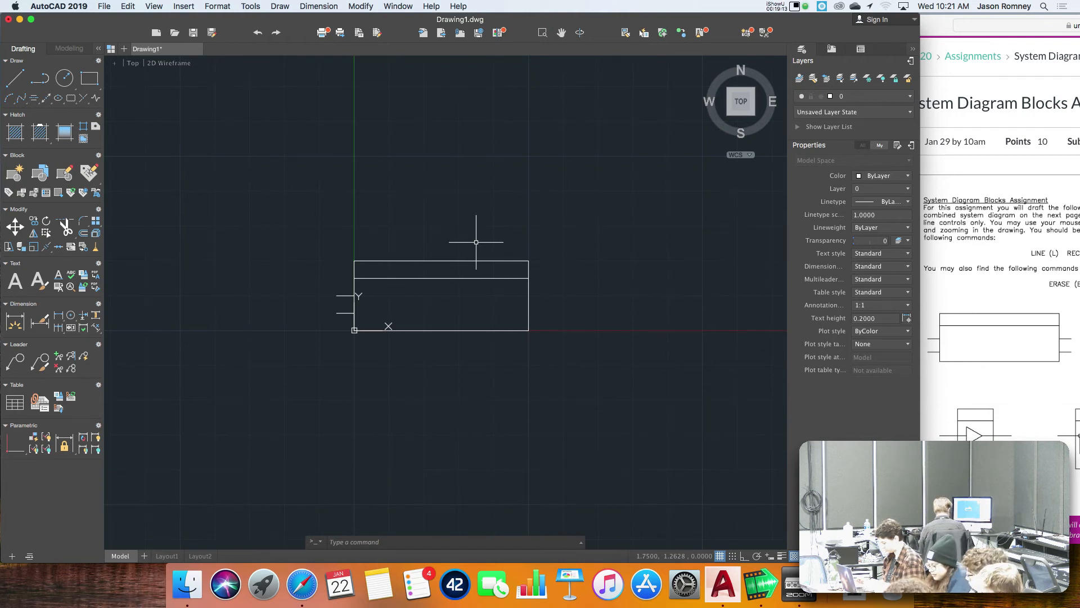
Draw the upper output line outward from the rectangle's right edge, from 2.5,0.5 to 2.75,0.5.
text(l)
key(Return)
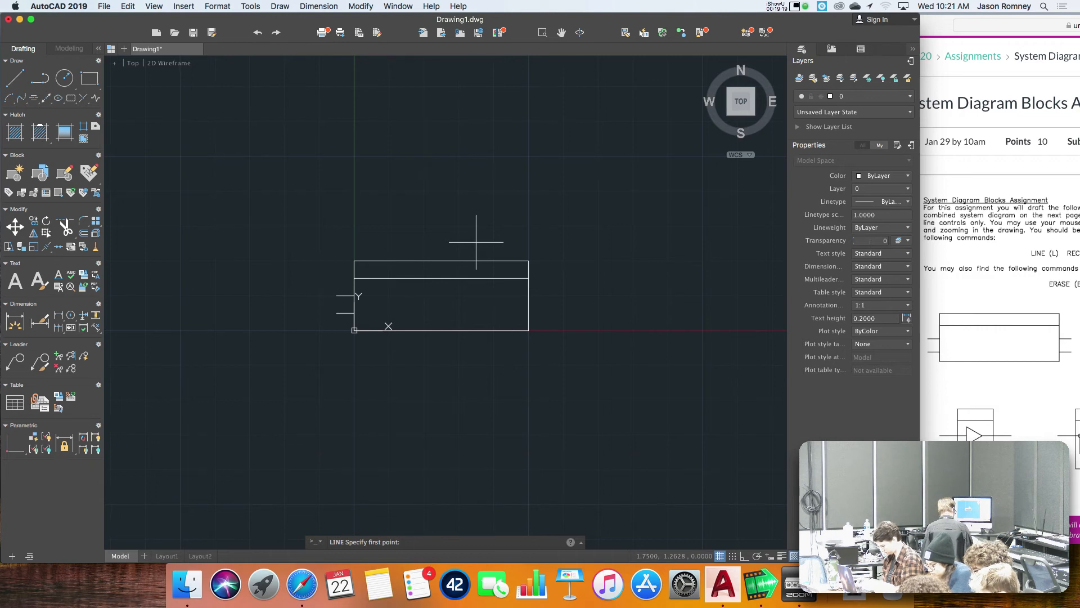
text(2.5)
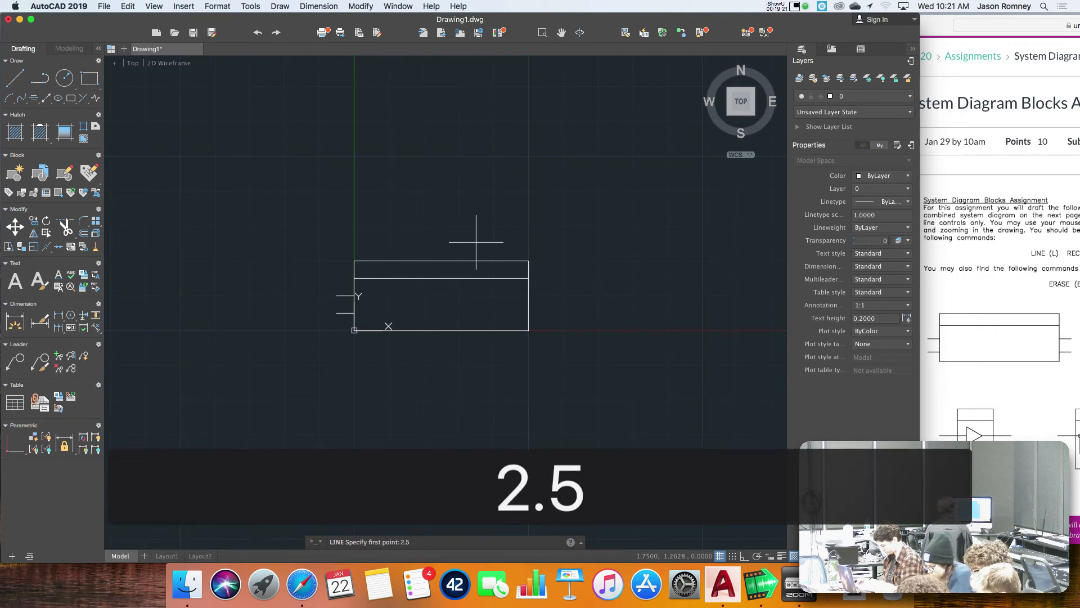
text(,0.5)
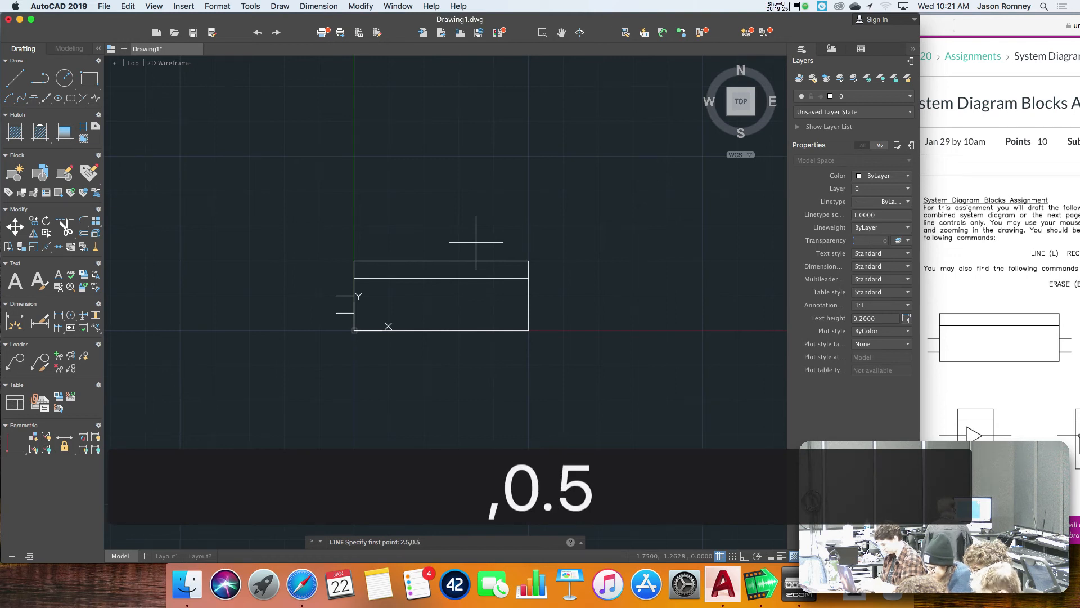
key(Return)
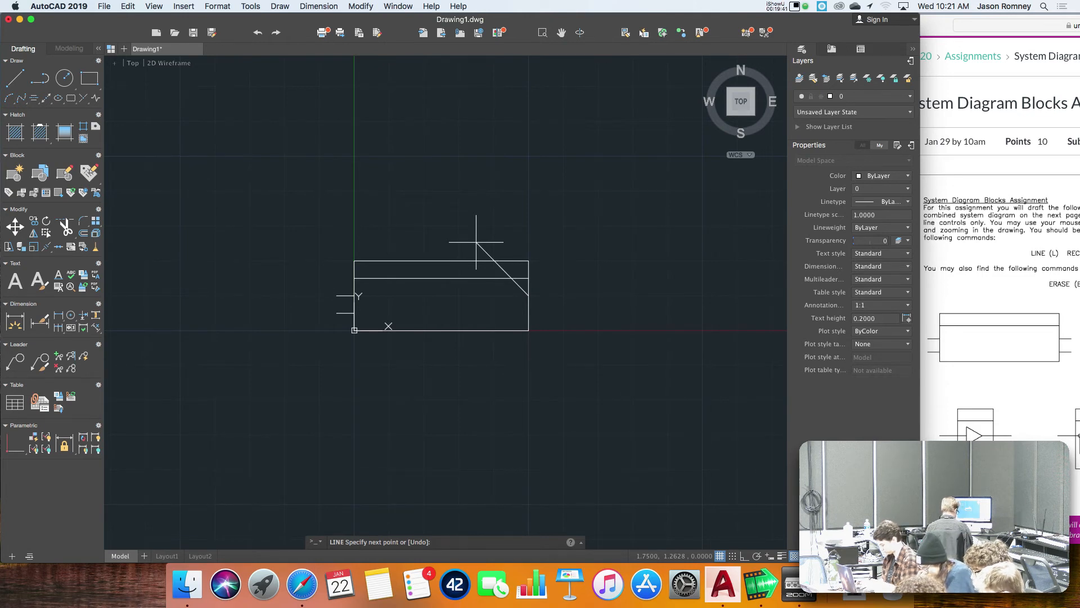
text(2.75)
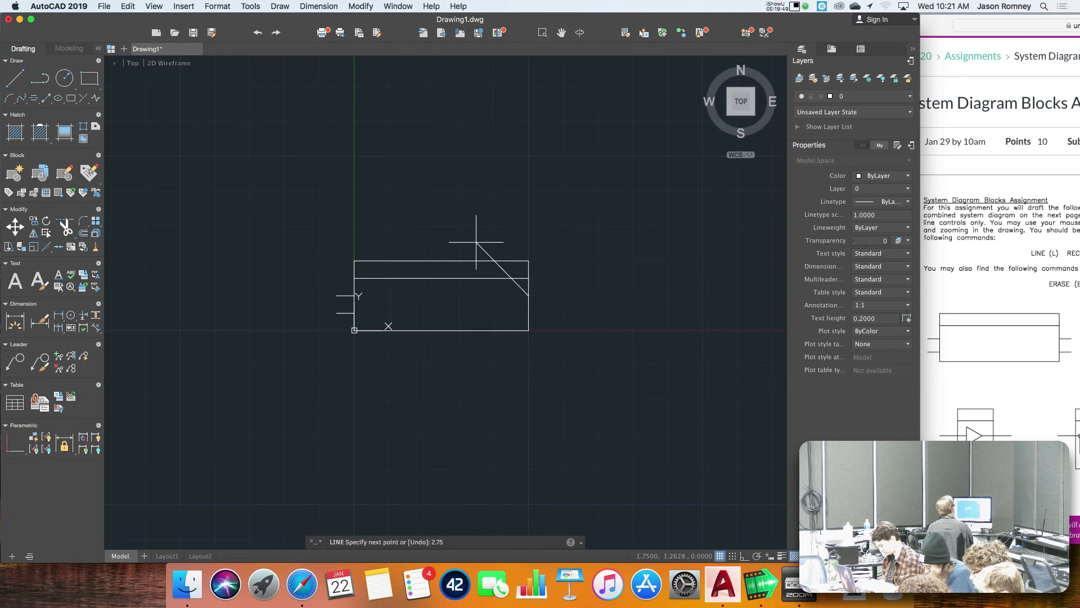
text(,0.5)
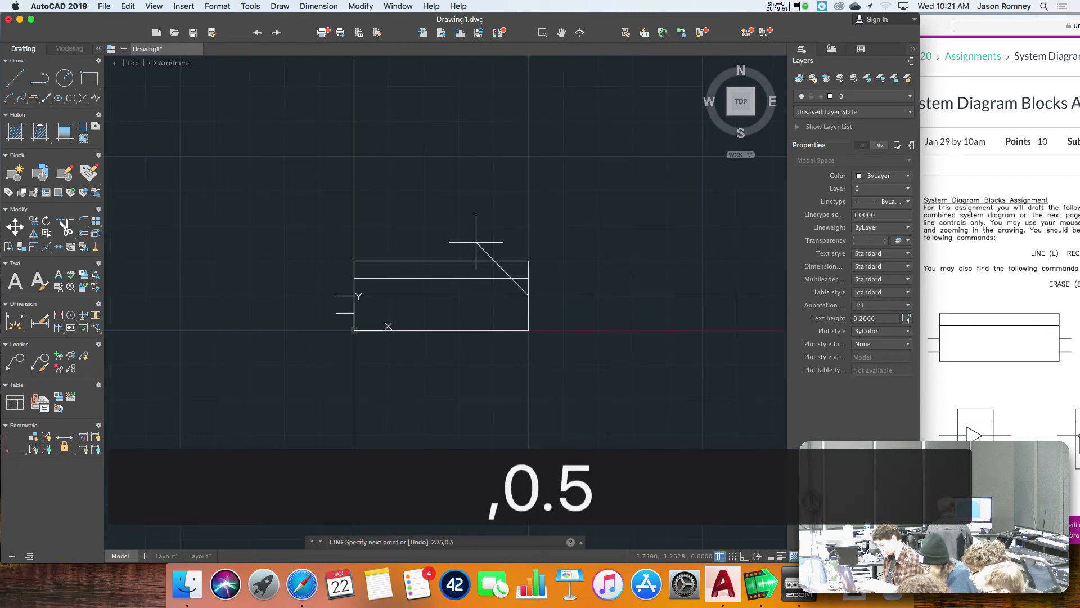
key(Return)
key(Return)
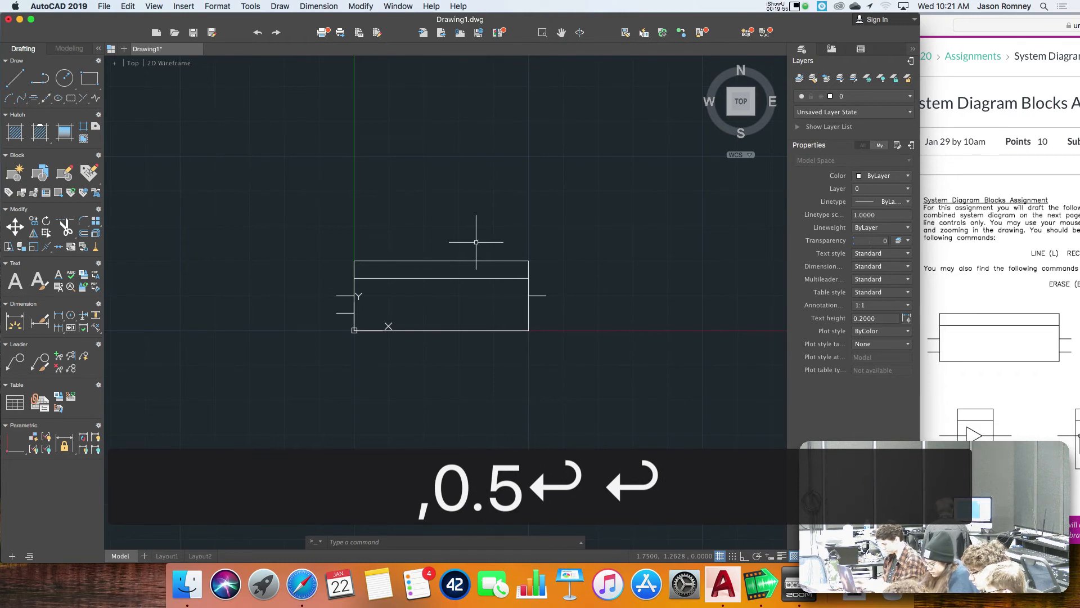
Draw the lower output line outward from the rectangle's right edge, from 2.5,0.25 to 2.75,0.25.
text(l)
key(Return)
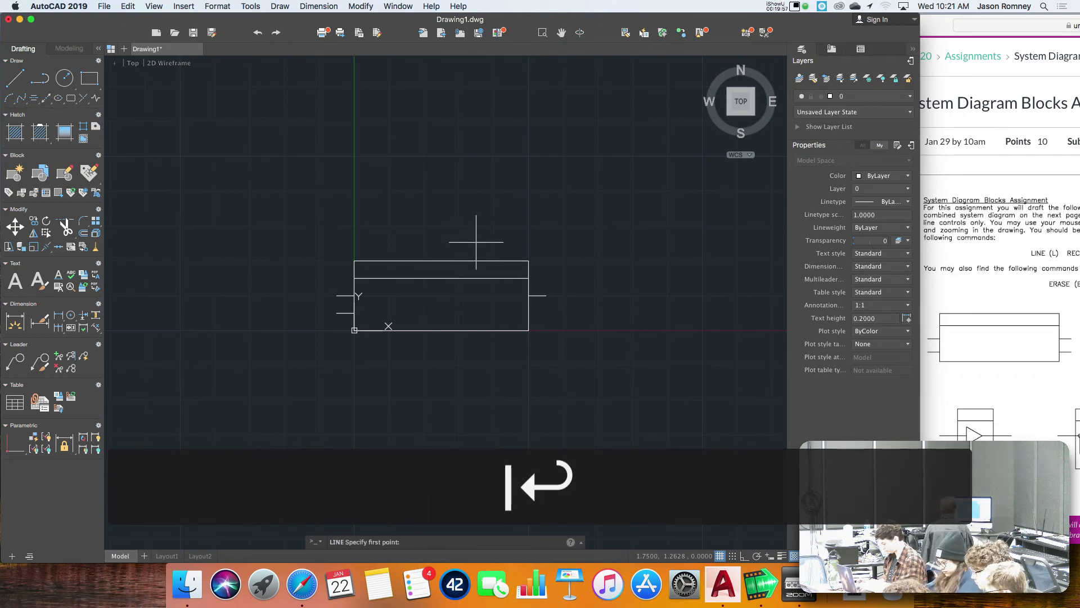
text(2.5)
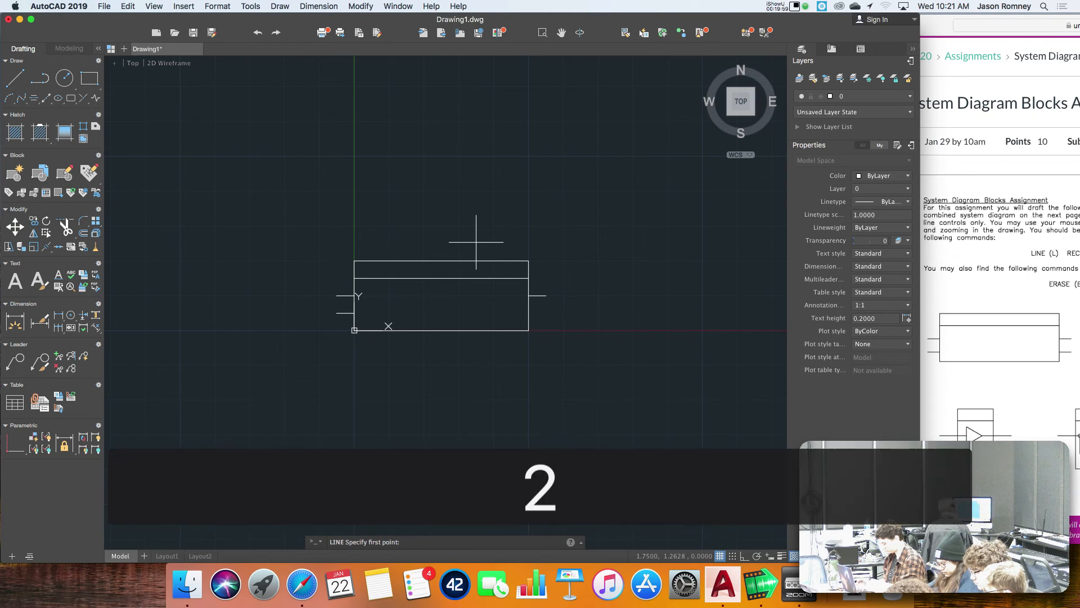
text(,)
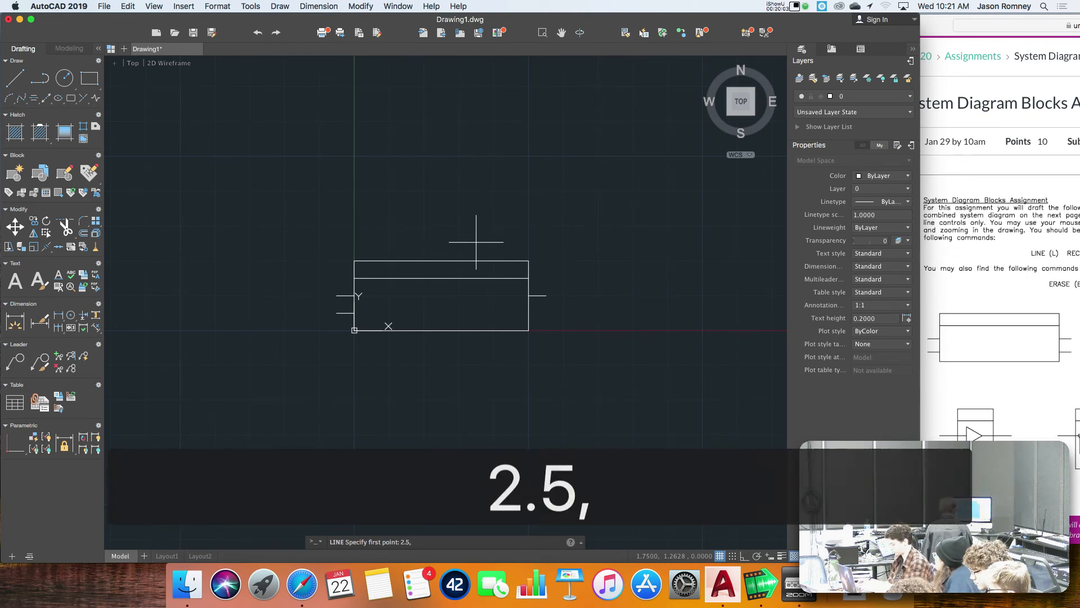
text(.25)
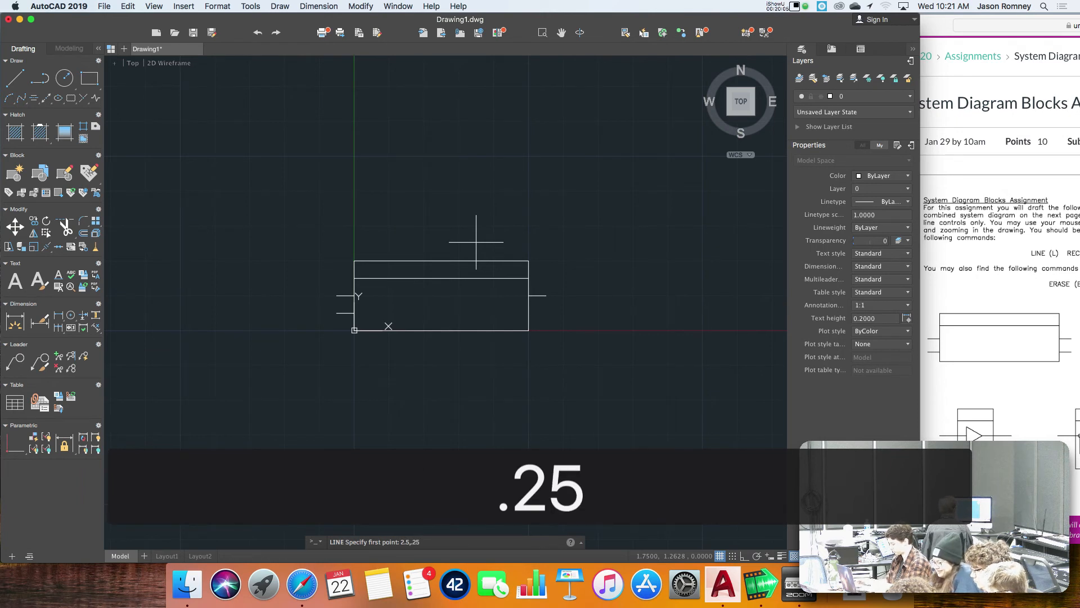
key(Return)
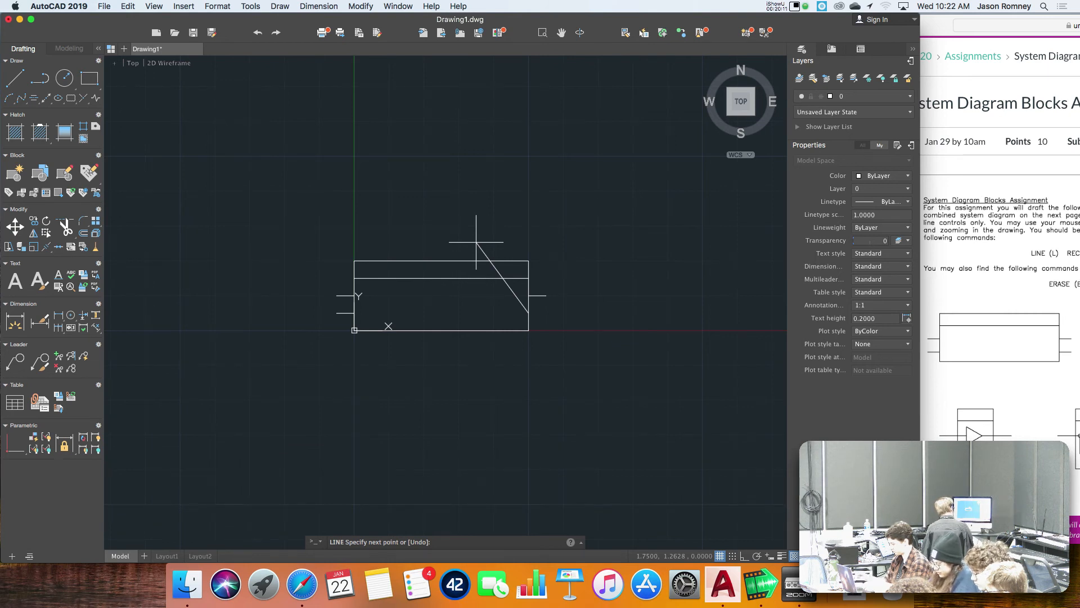
text(2.75)
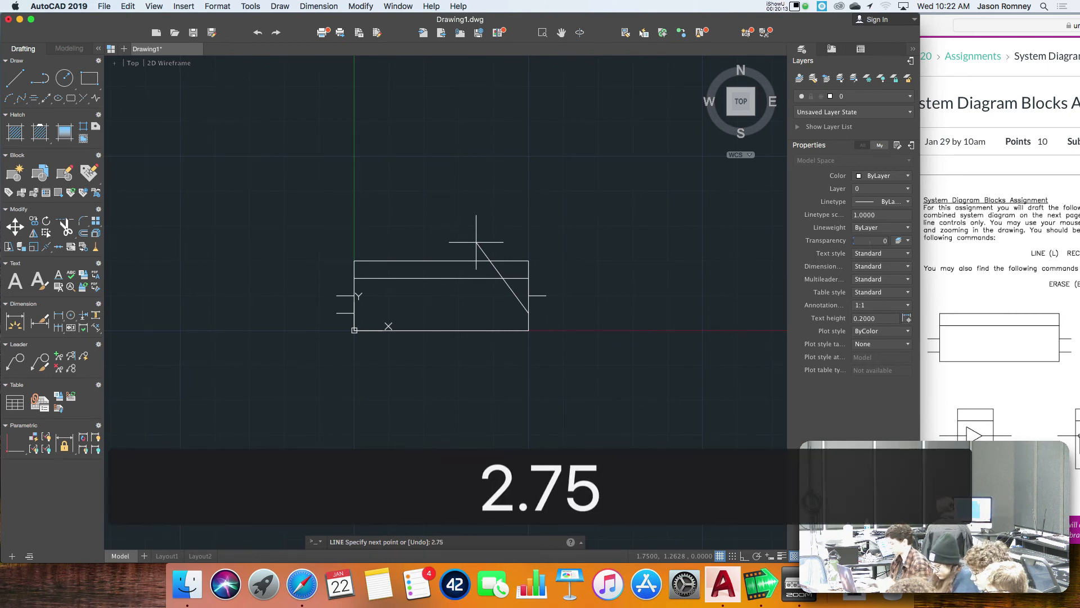
text(,)
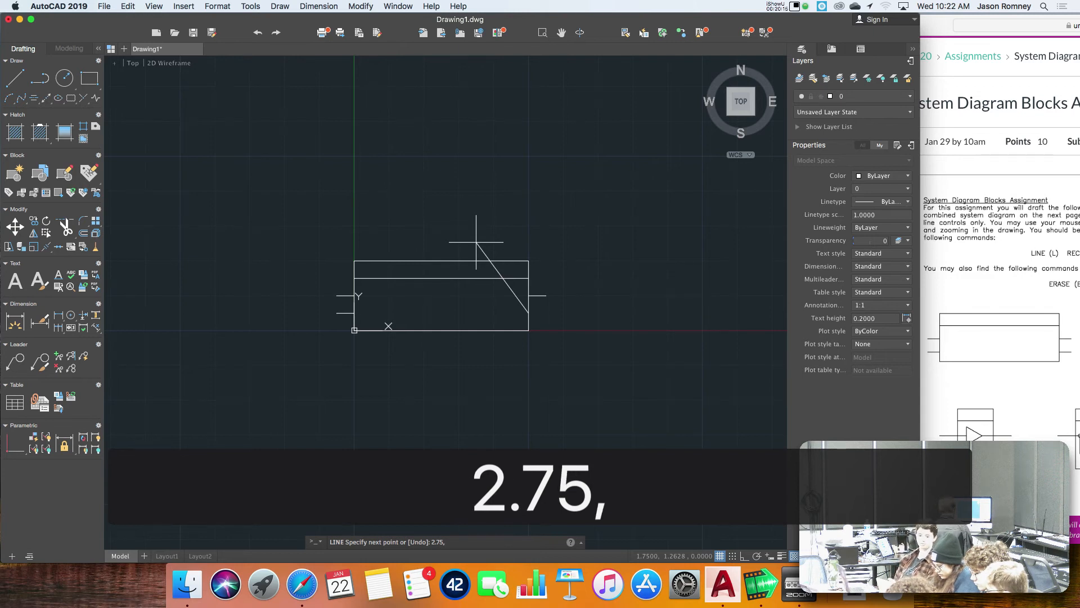
text(.25)
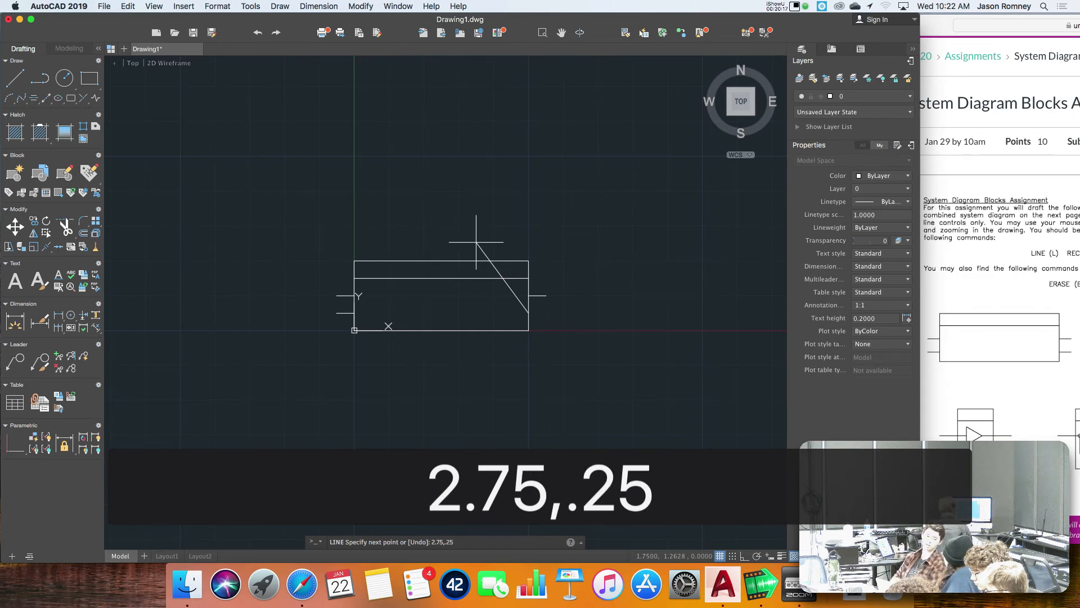
key(Return)
key(Return)
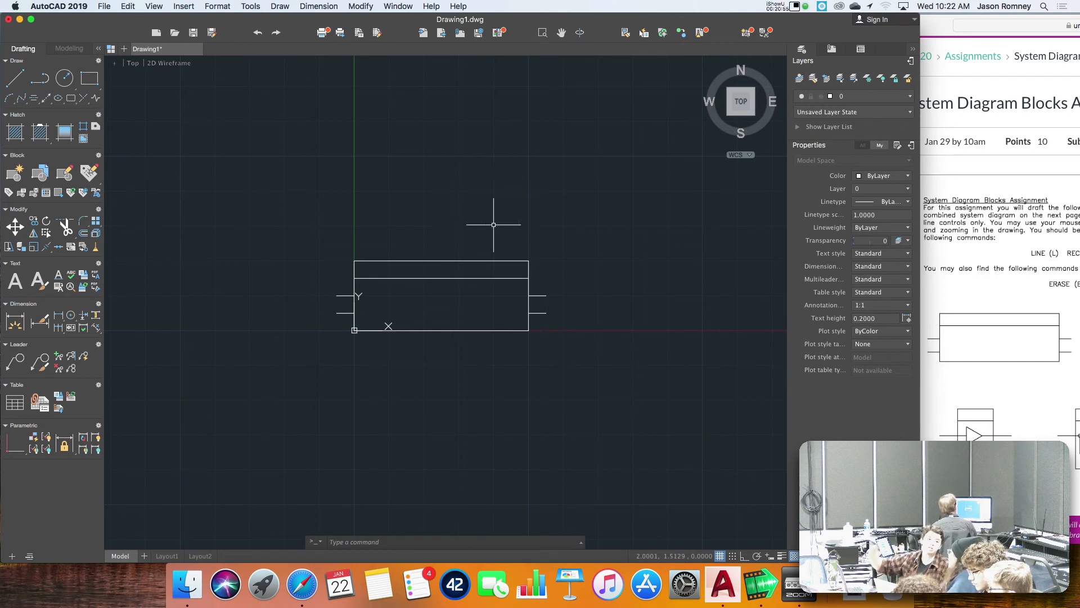
Select the rectangle to inspect the coordinates of its lower-left and upper-right corners, and clear the selection.
click(545, 243)
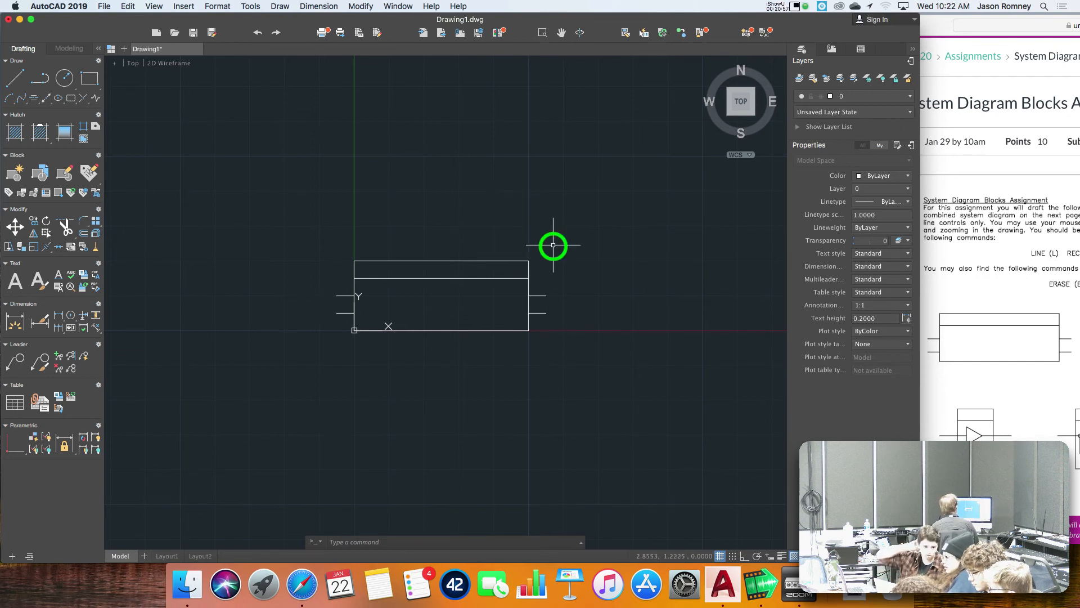
click(508, 265)
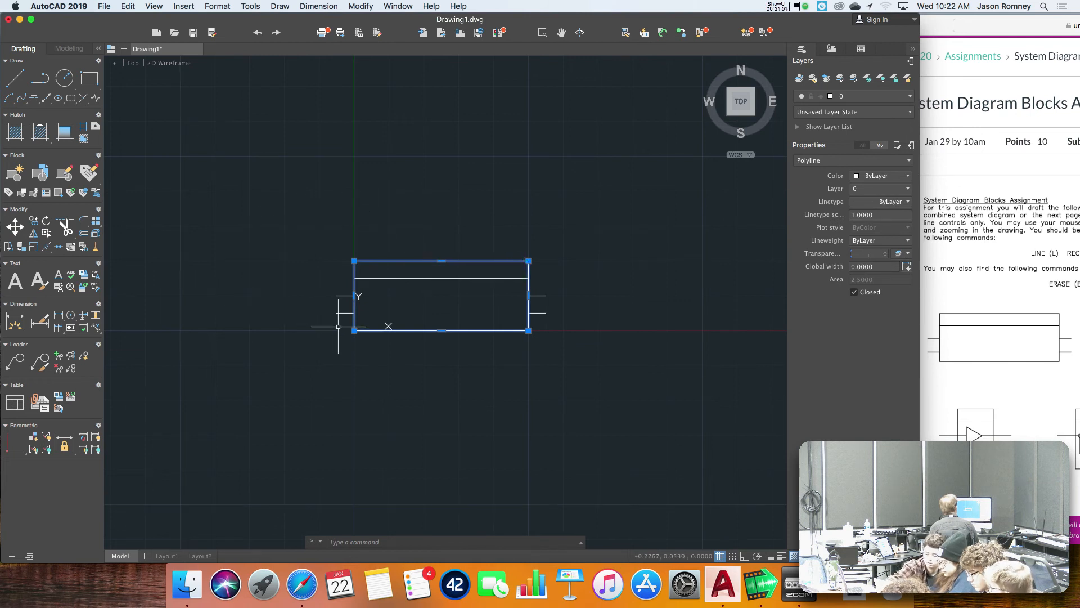
mouse_move(354, 330)
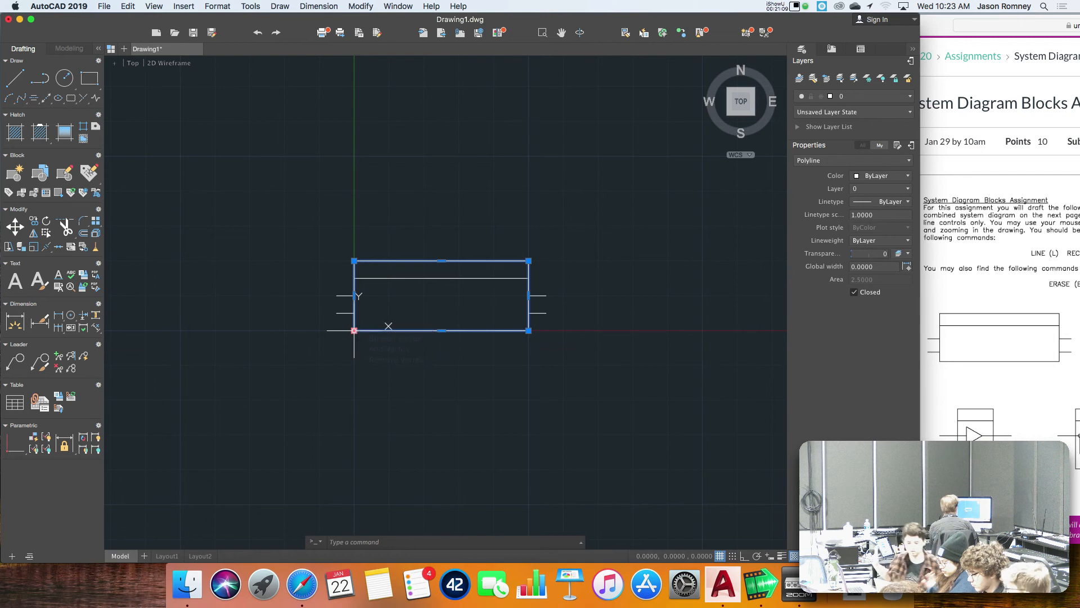
mouse_move(529, 261)
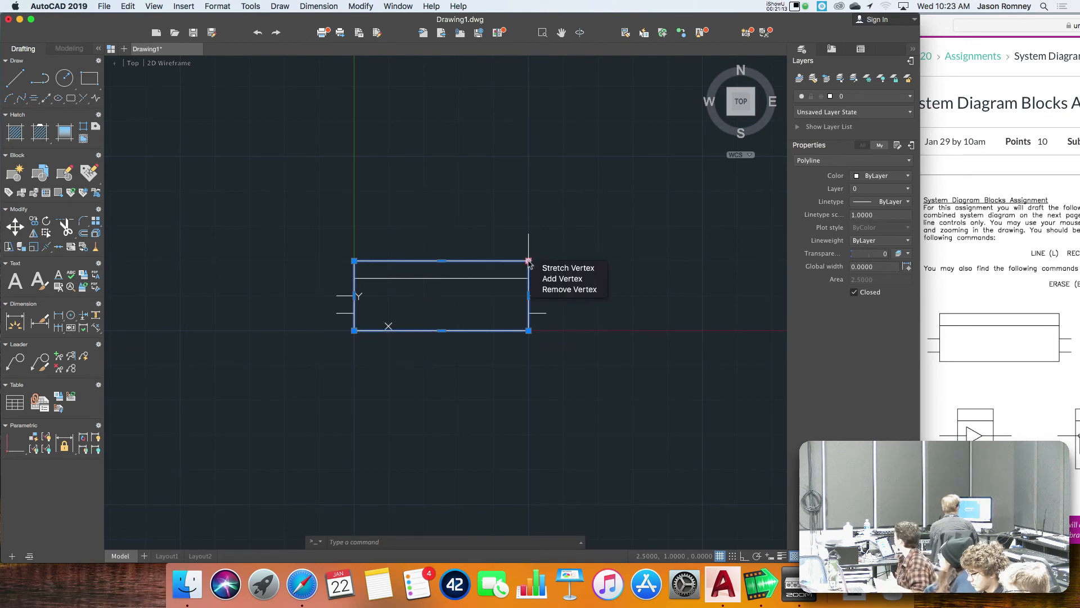
scroll(520, 215, down, 1)
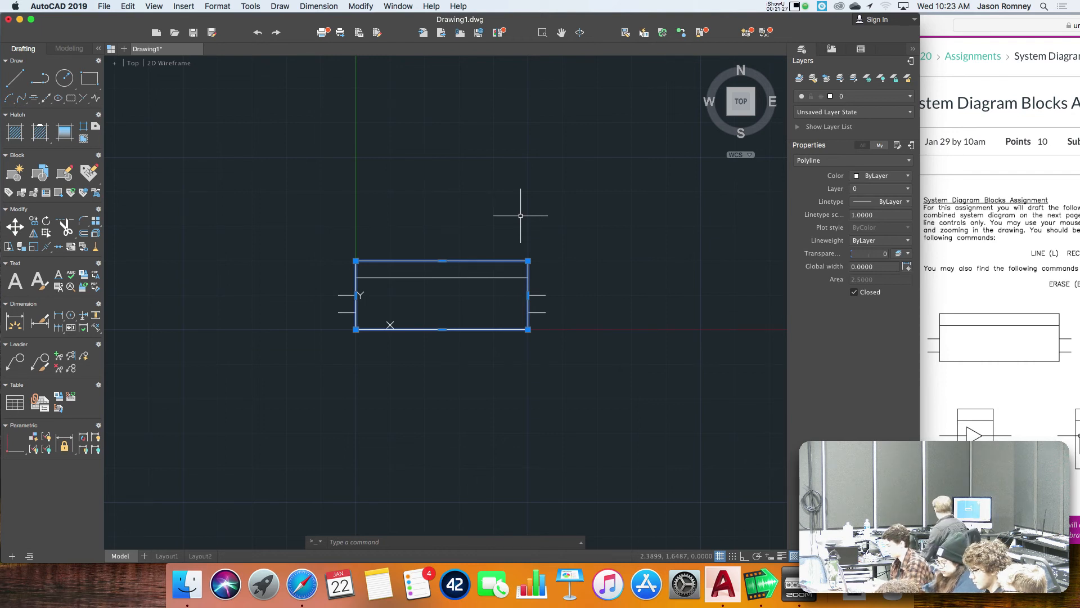
key(Escape)
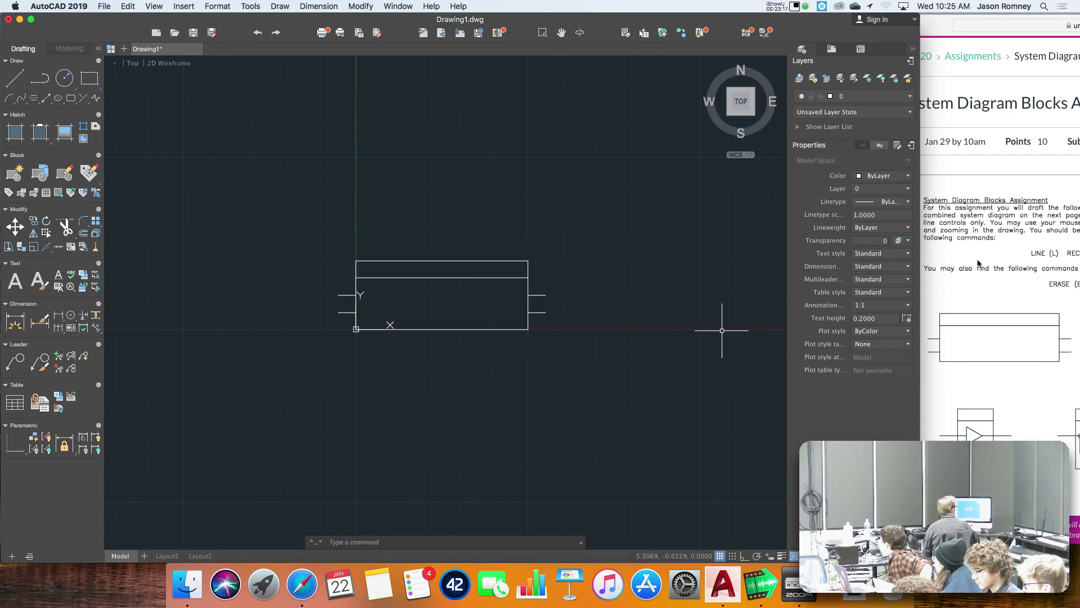
Switch to Safari, move its window fully into view and examine the symbols on the System Diagram Blocks Assignment page.
drag(938, 25, 394, 9)
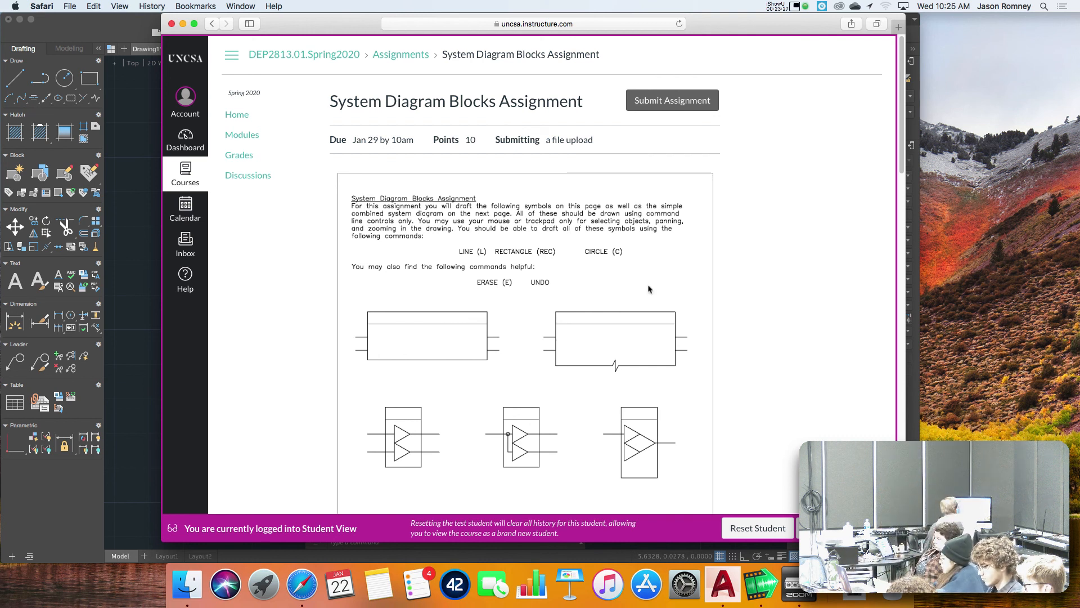
scroll(647, 287, down, 2)
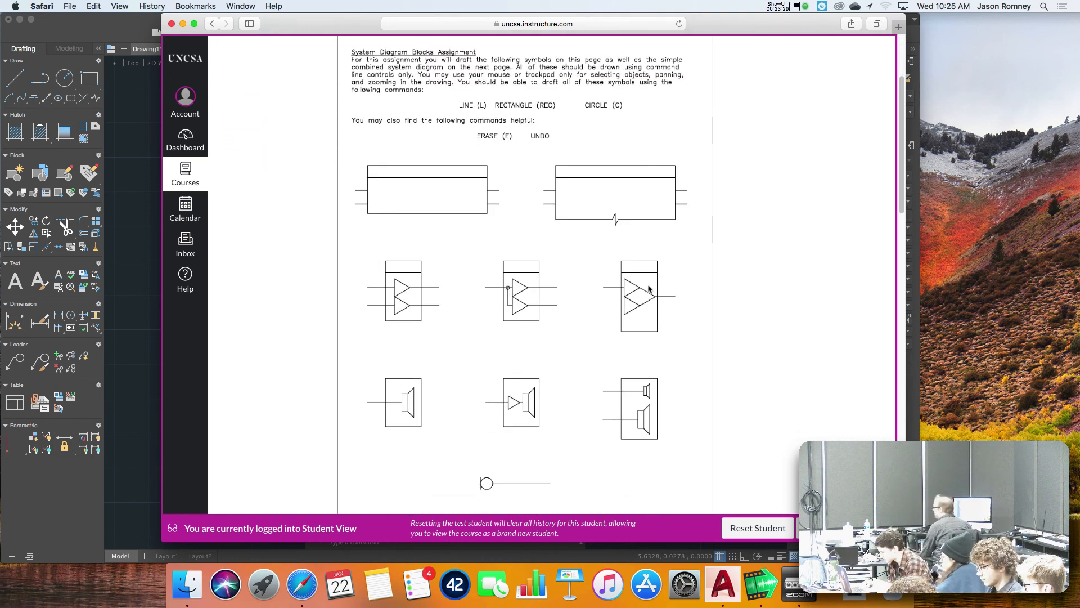